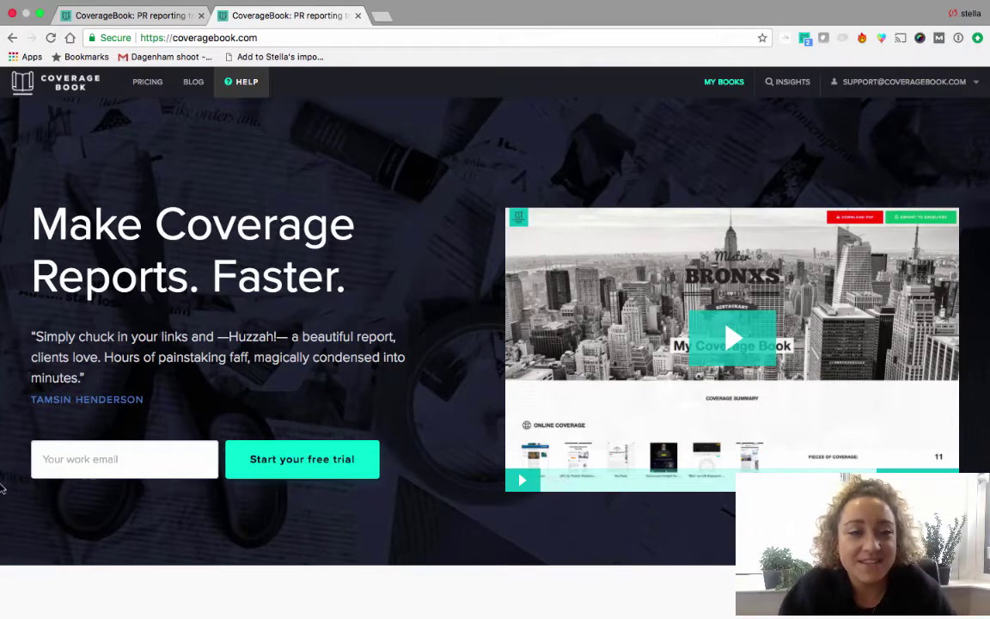
- Open the overview of coverage books and look at the form for inviting team members, closing it without sending anything
left_click(125, 17)
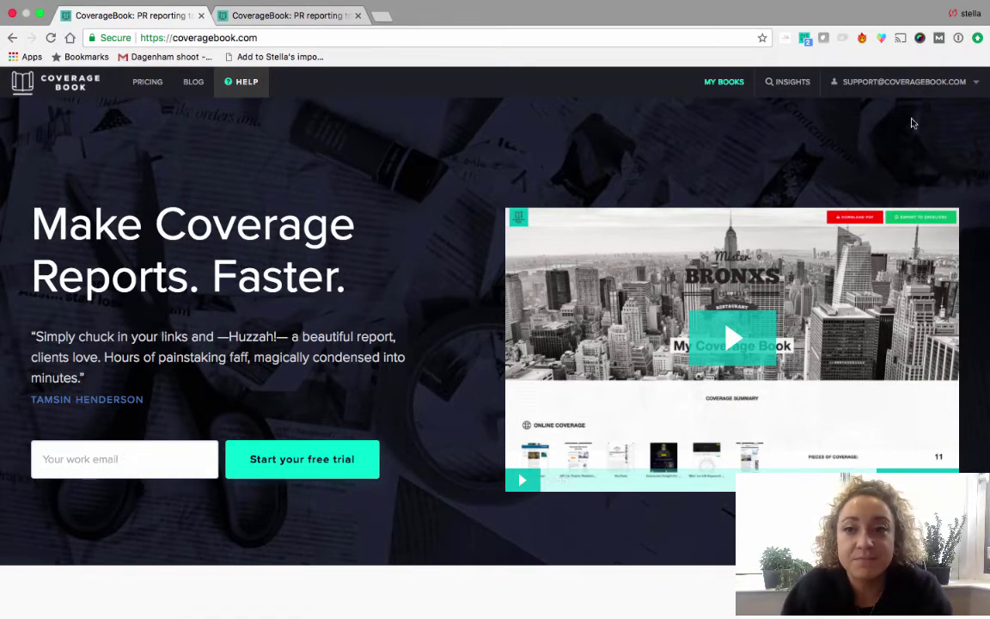
left_click(724, 82)
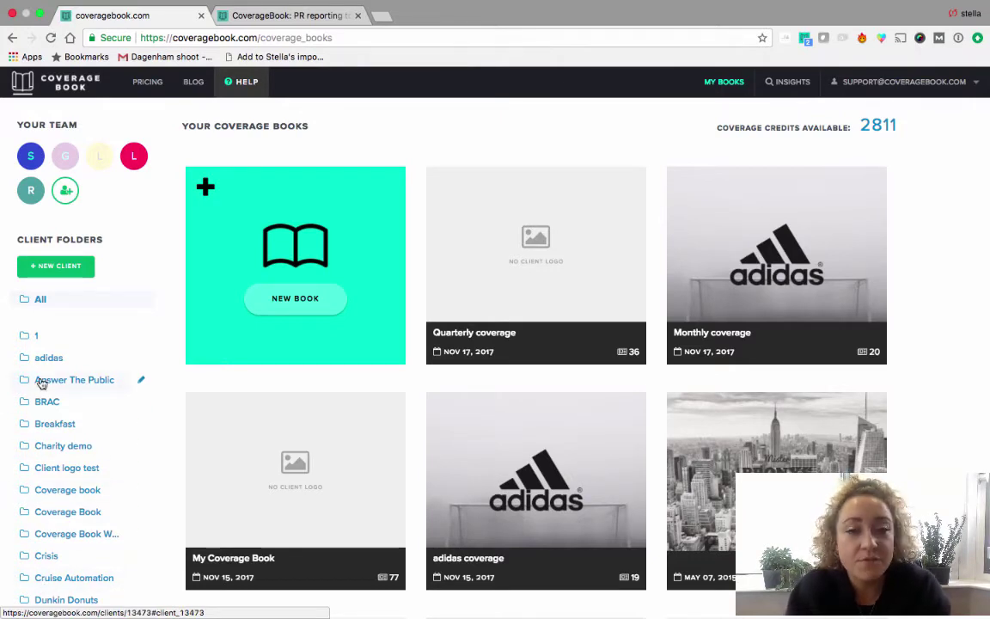
left_click(65, 193)
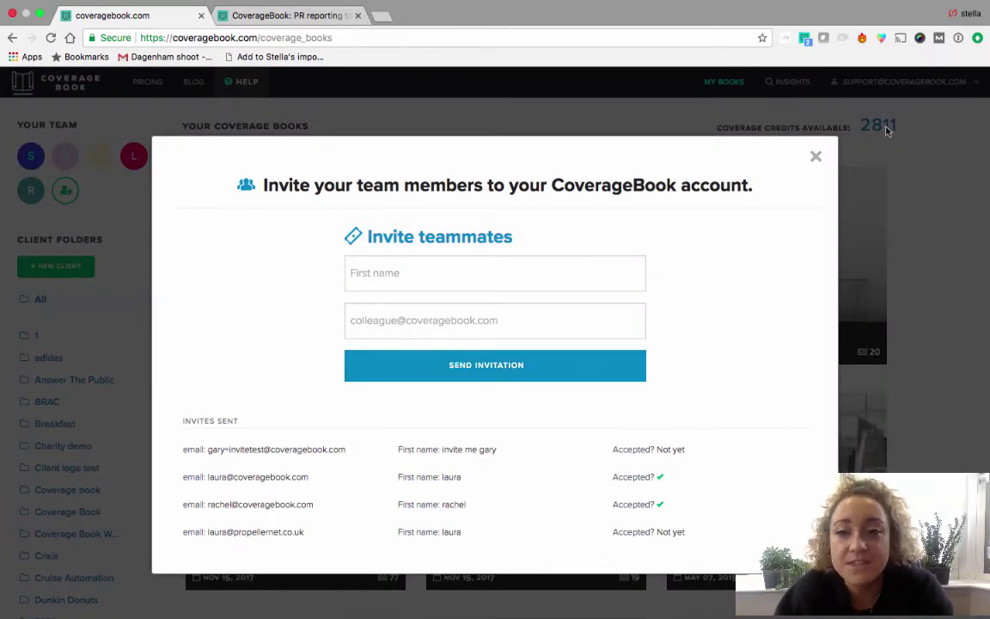
left_click(815, 155)
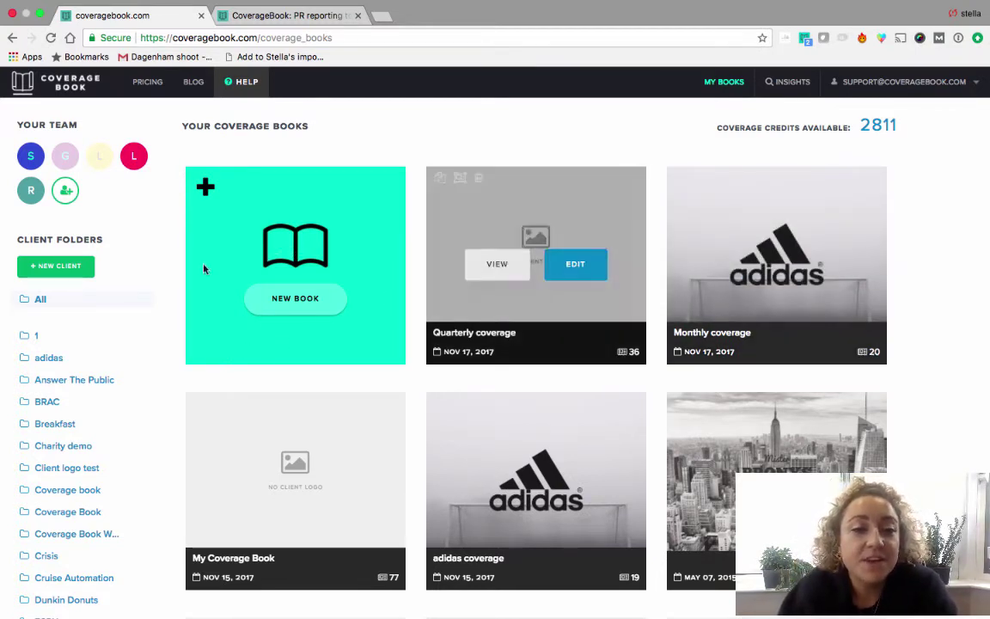
- Start a new coverage book for the client adidas and open its form for adding online coverage
left_click(285, 311)
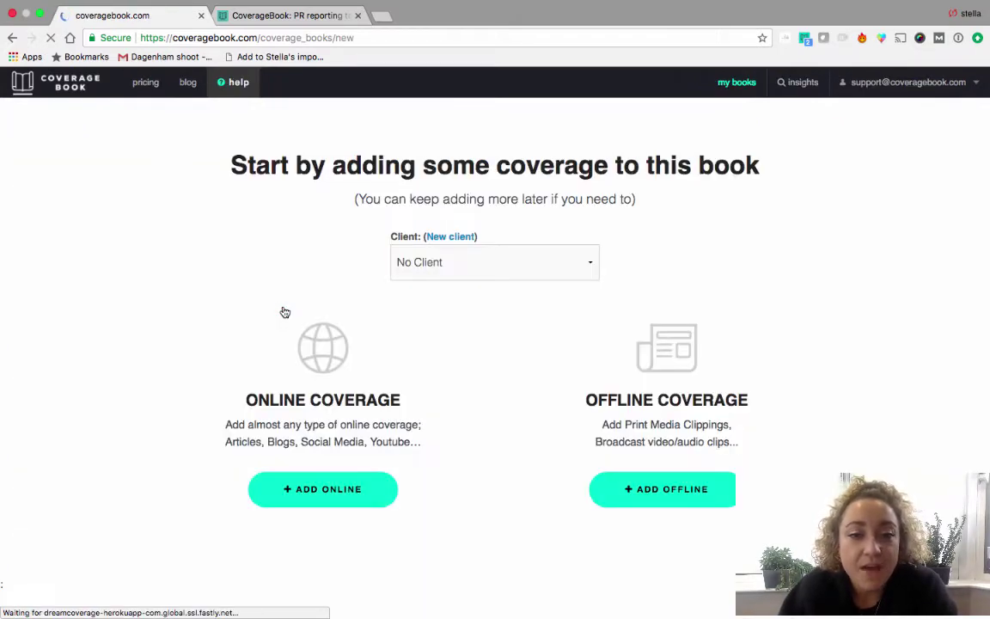
left_click(520, 264)
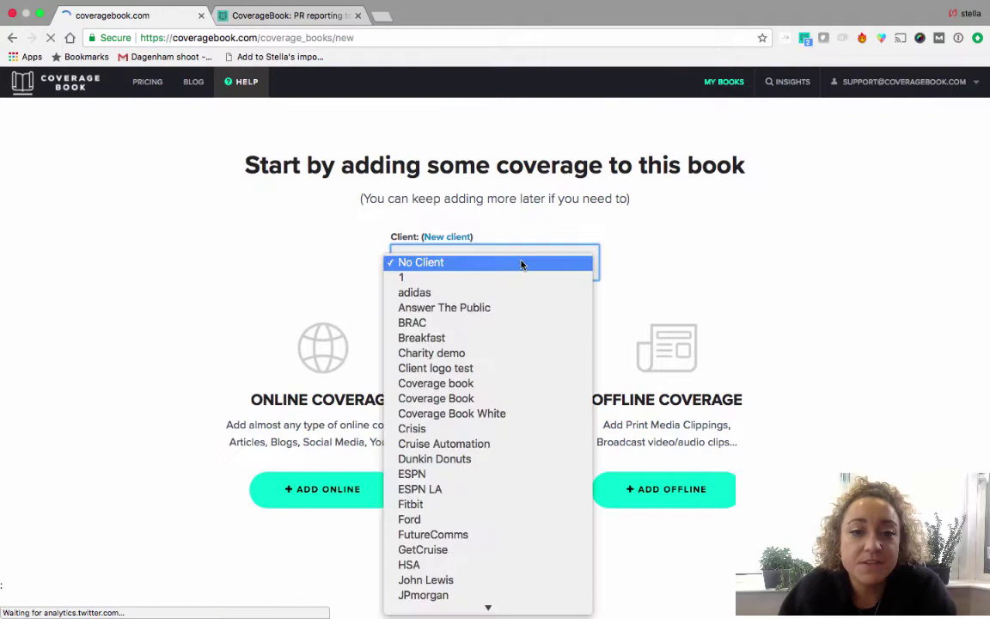
left_click(445, 296)
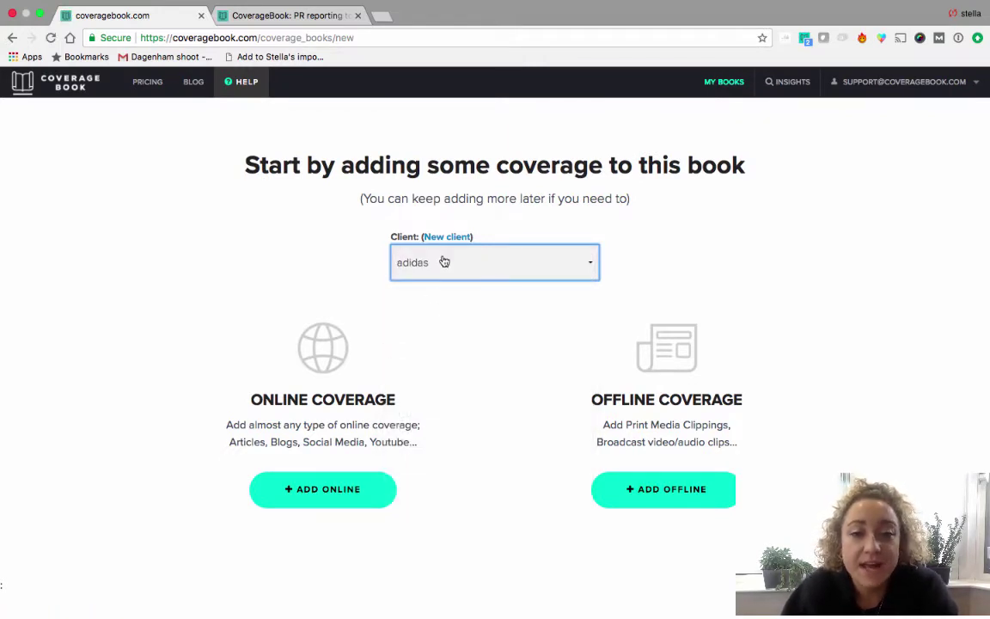
left_click(346, 487)
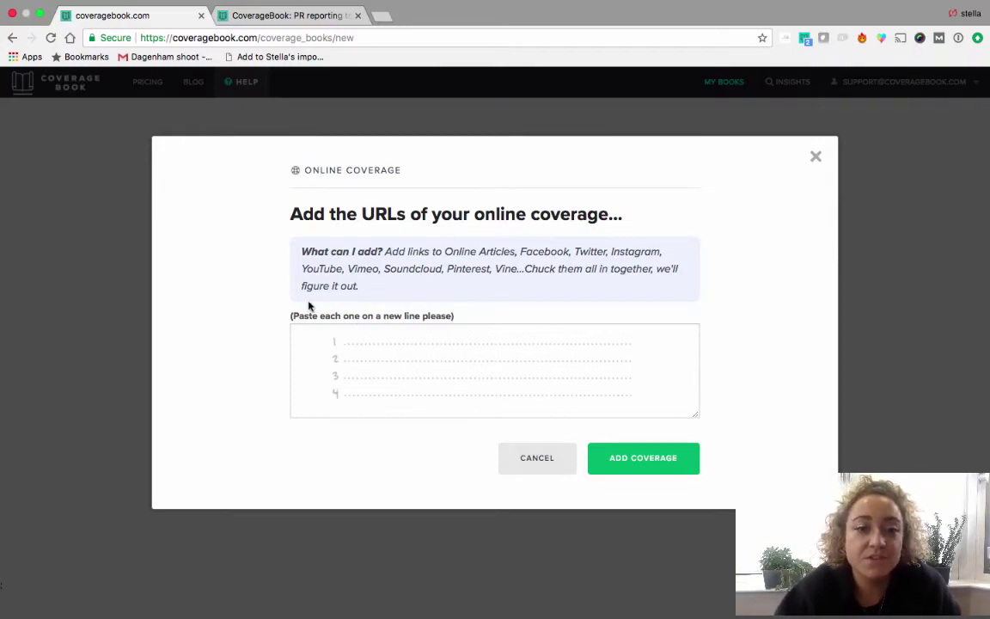
- Switch to the coverage links spreadsheet in Numbers and copy the online coverage URLs in rows 18 to 34
key("super+Tab")
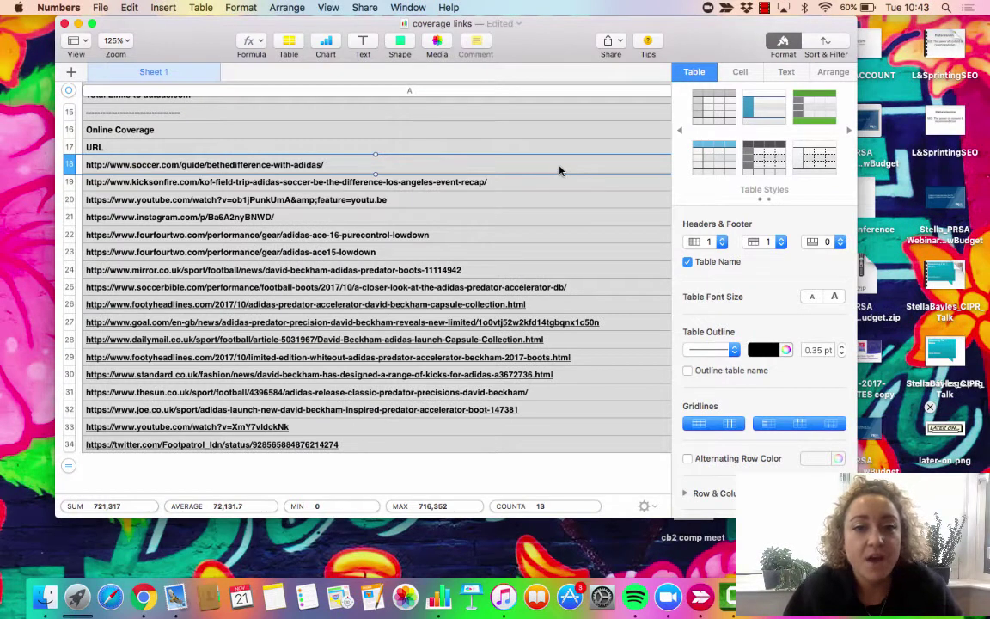
left_click(559, 171)
key("shift+Down")
key("shift+Down")
key("shift+Down")
key("shift+Down")
key("shift+Down")
key("shift+Down")
key("shift+Down")
key("shift+Down")
key("shift+Down")
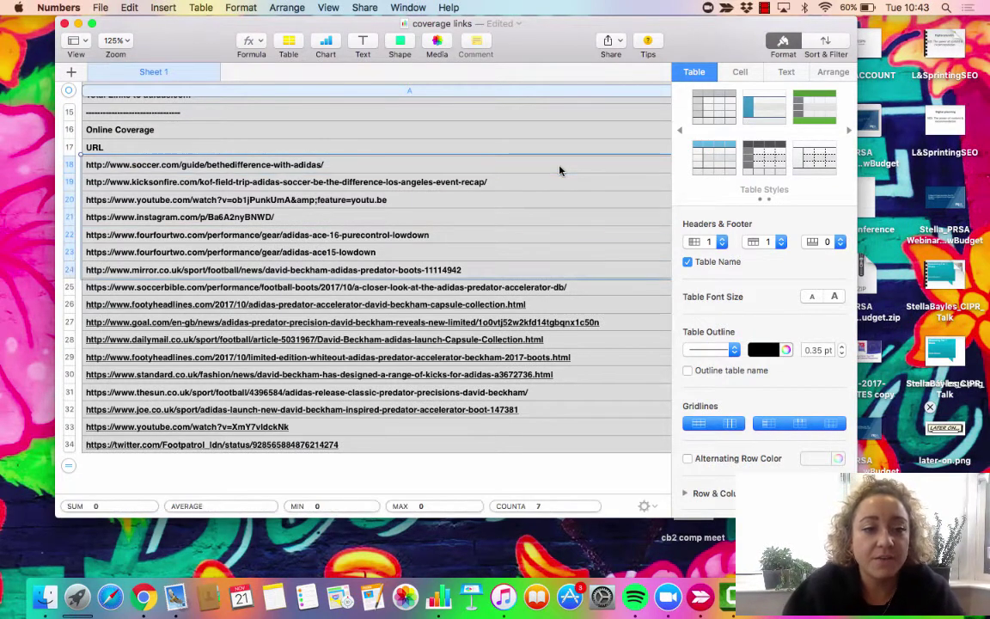
key("shift+Down")
key("shift+Down")
key("shift+Down")
key("shift+Down")
key("shift+Down")
key("shift+Down")
key("shift+Down")
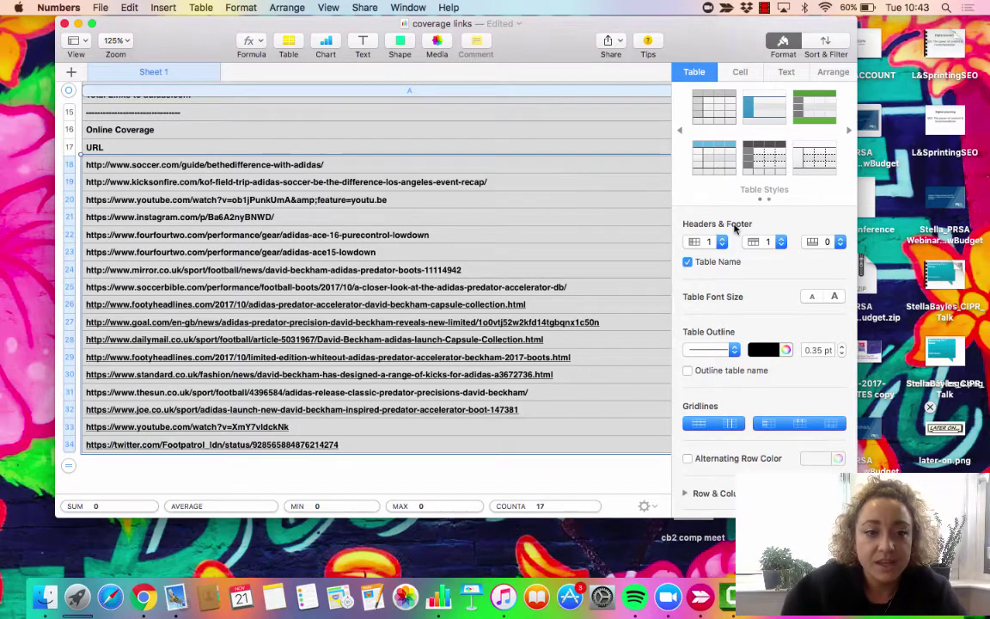
- Switch back to the browser, paste the copied URLs into the online coverage form and add them as 17 clips
key("super+Tab")
left_click(374, 336)
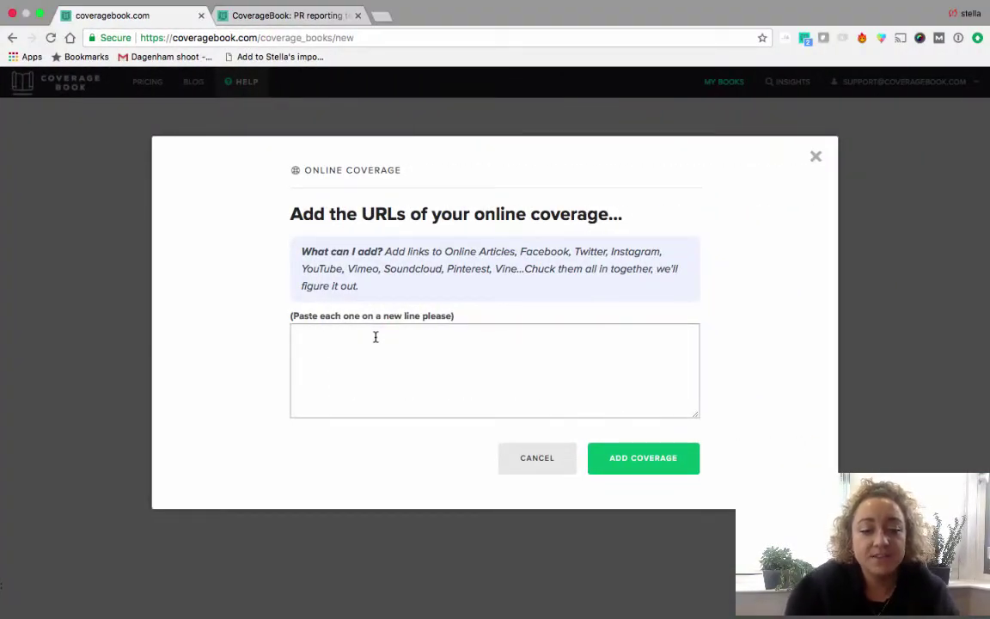
key("super+v")
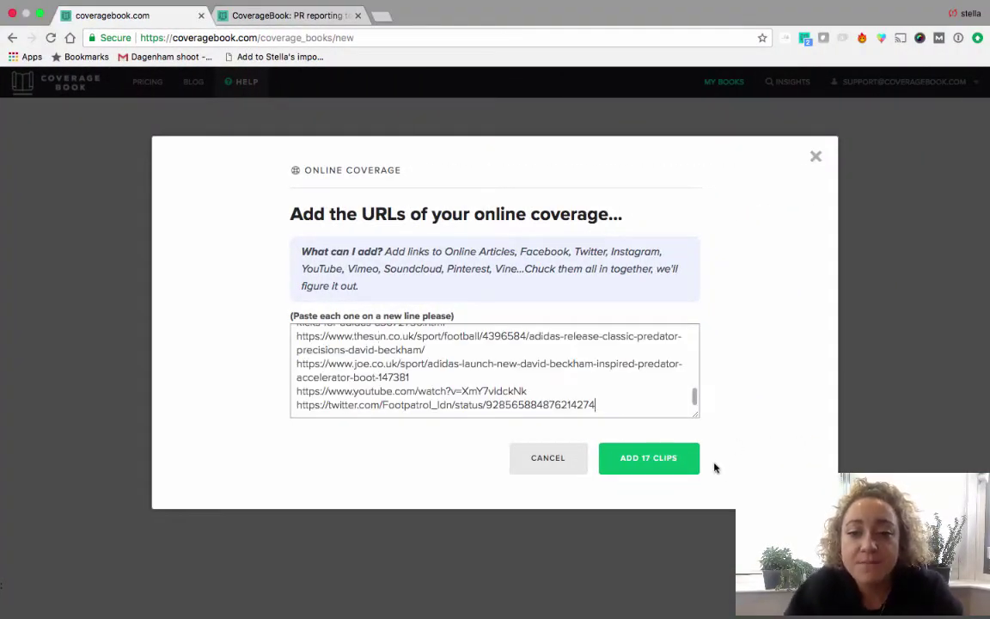
left_click(674, 460)
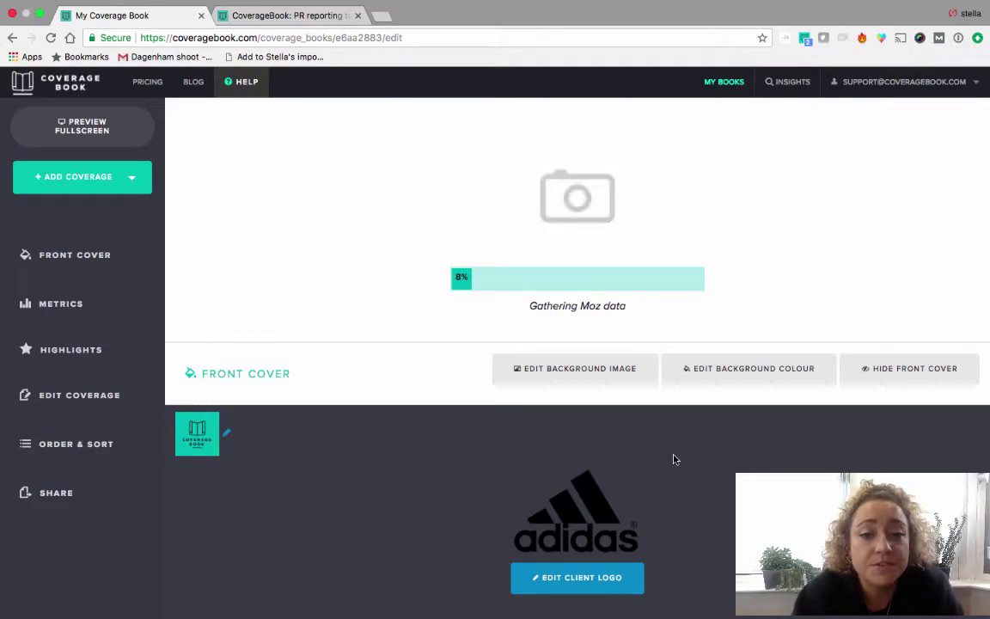
- Review the new book's front cover, metrics summary cards and highlights section
scroll(674, 460, "down", 5)
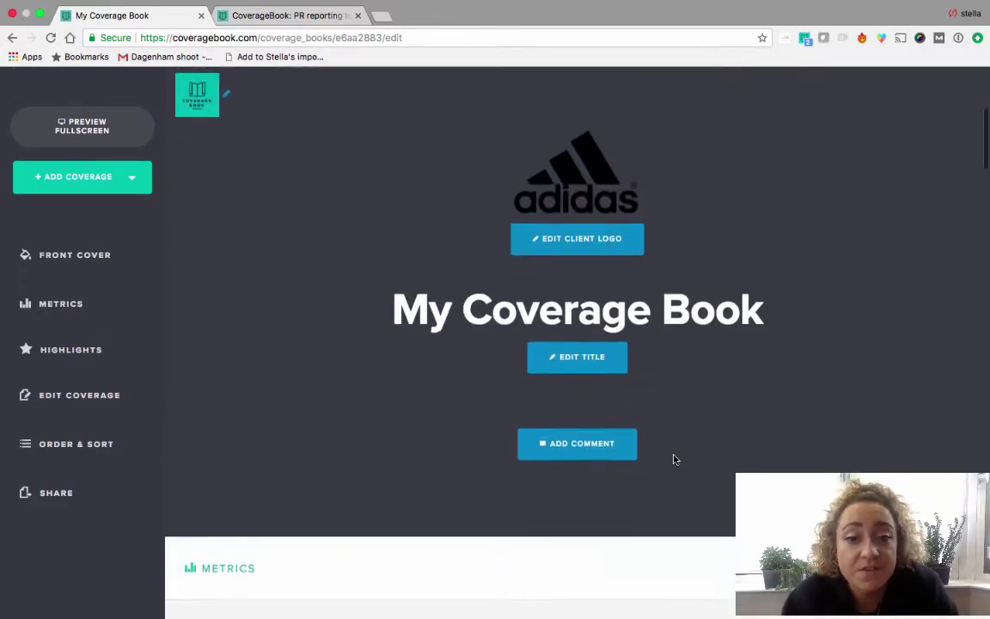
scroll(674, 459, "down", 6)
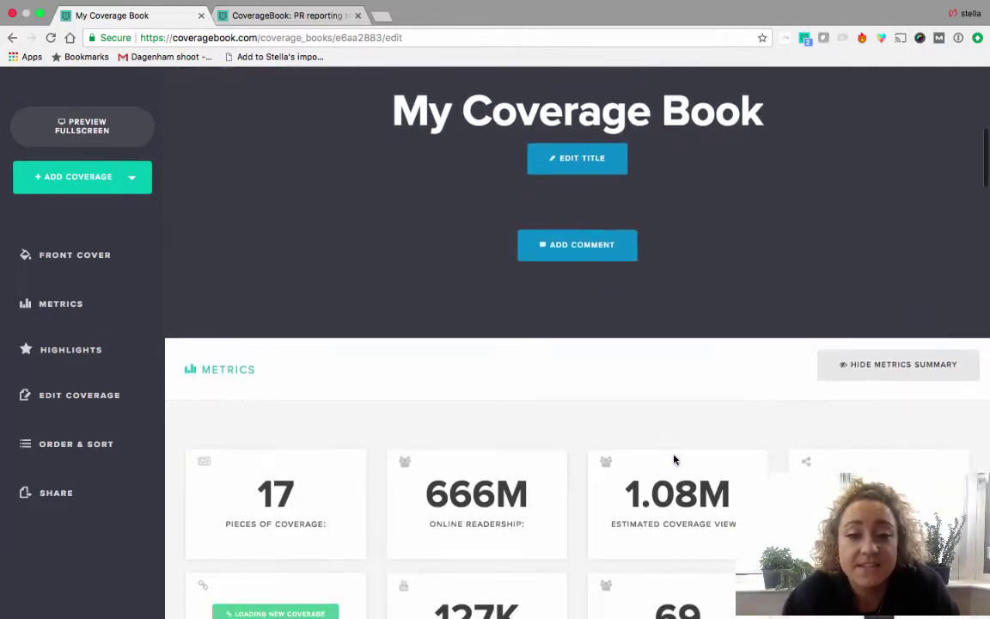
scroll(675, 460, "down", 3)
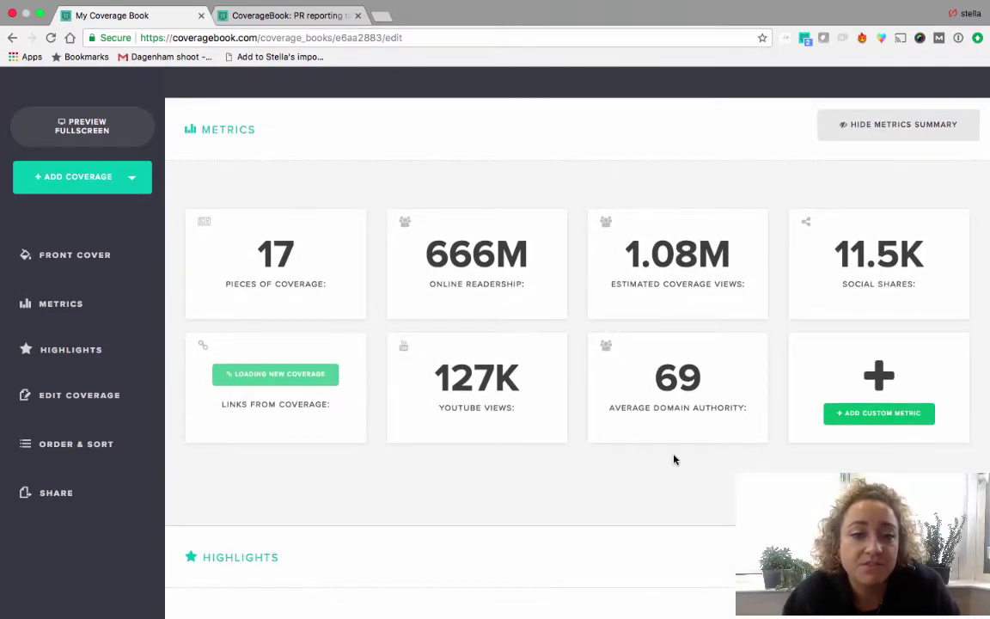
mouse_move(319, 253)
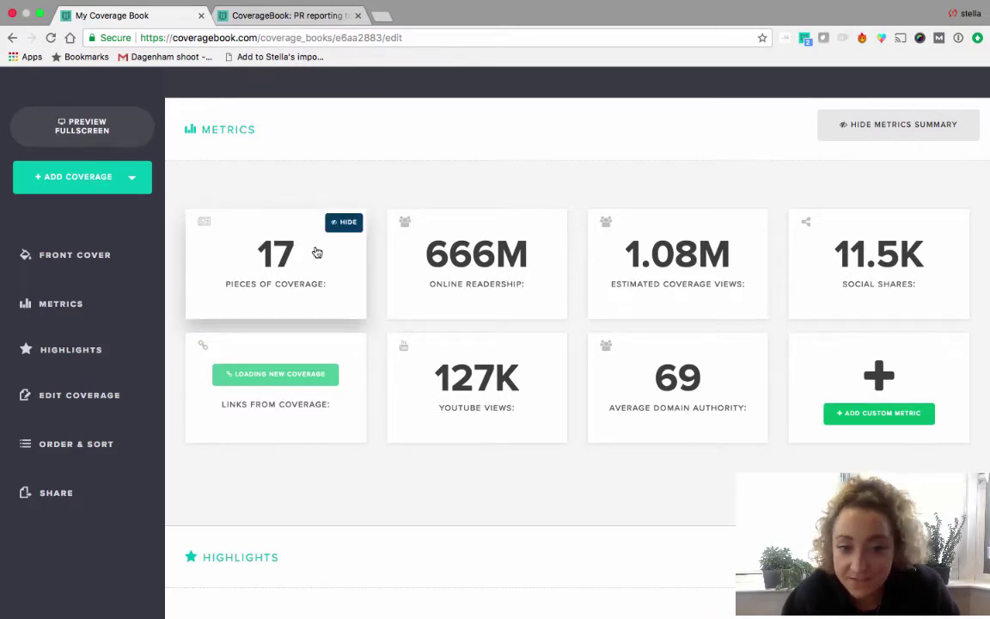
mouse_move(459, 223)
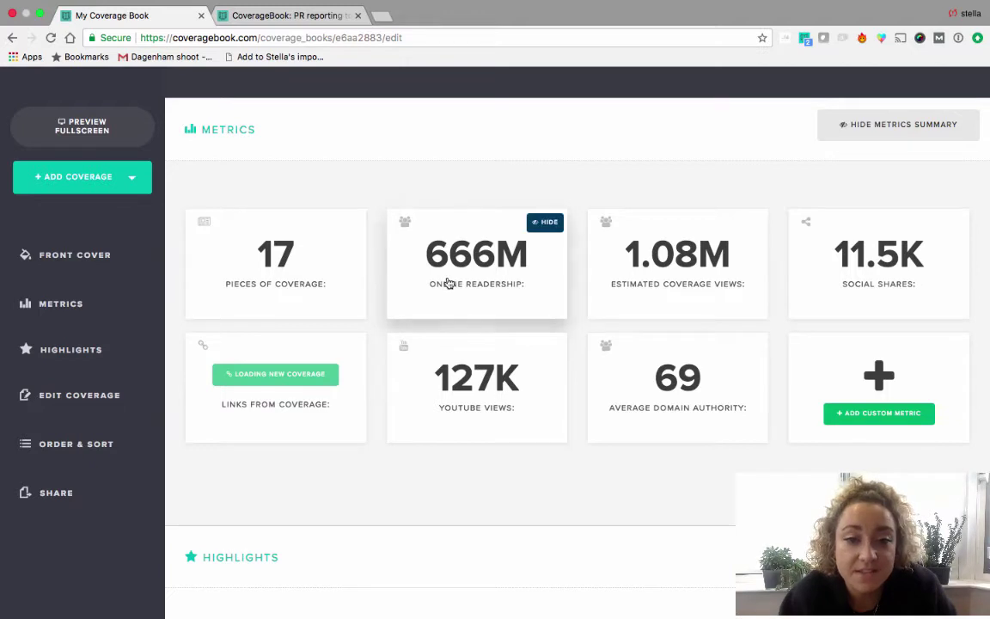
mouse_move(698, 267)
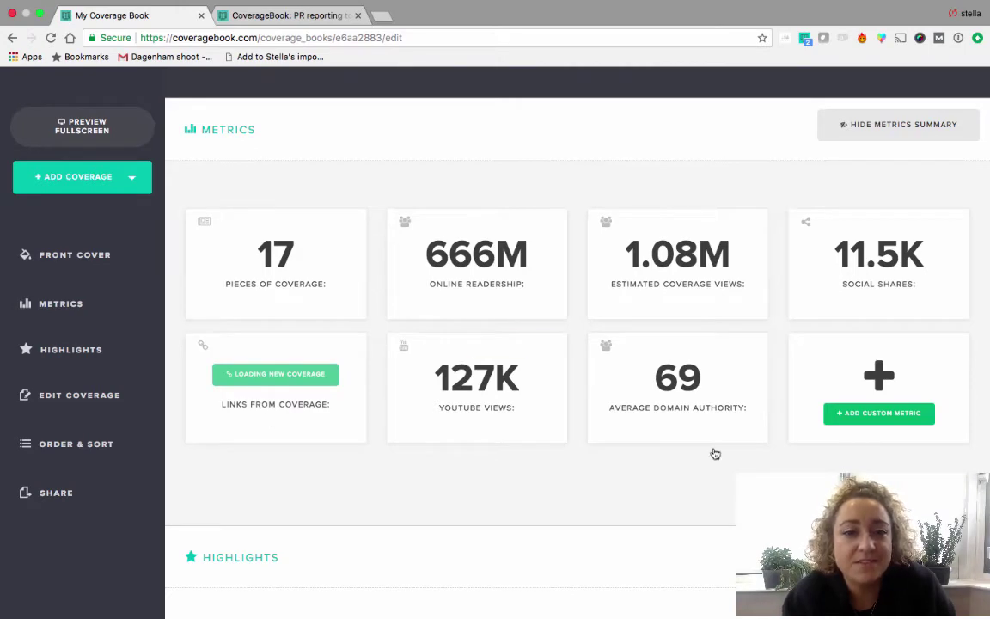
scroll(267, 359, "down", 10)
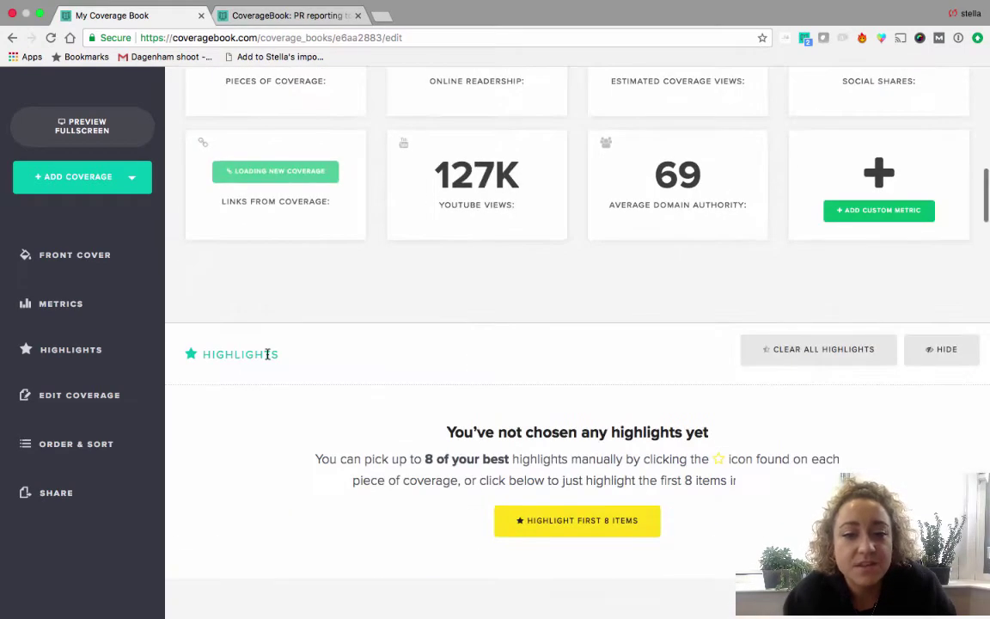
scroll(268, 359, "up", 2)
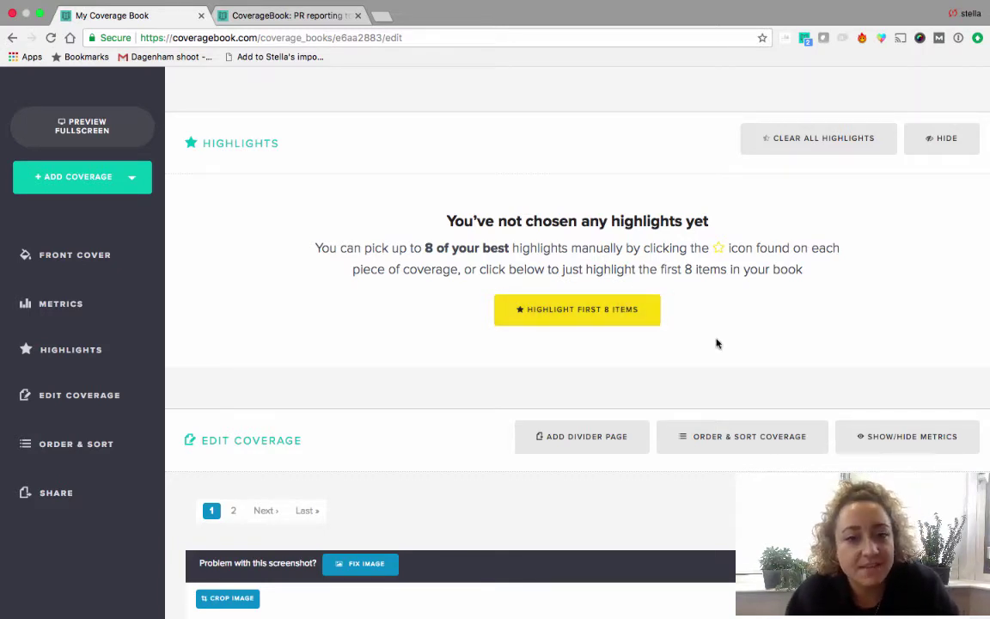
- Add the KicksOnFire.com coverage item to the book's highlights
scroll(717, 342, "down", 1)
scroll(717, 343, "down", 2)
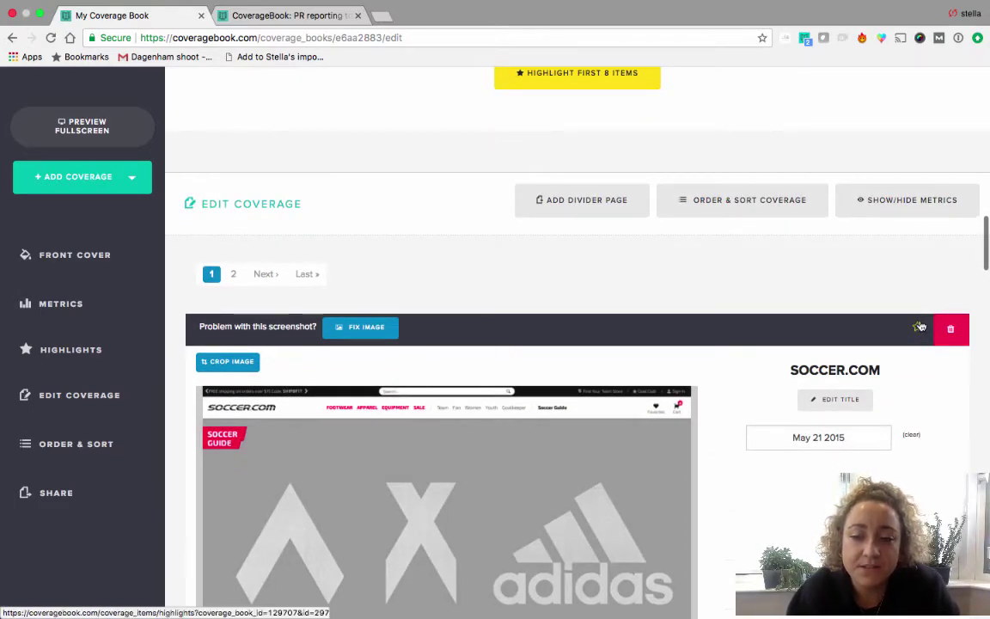
scroll(920, 326, "down", 5)
scroll(920, 325, "down", 5)
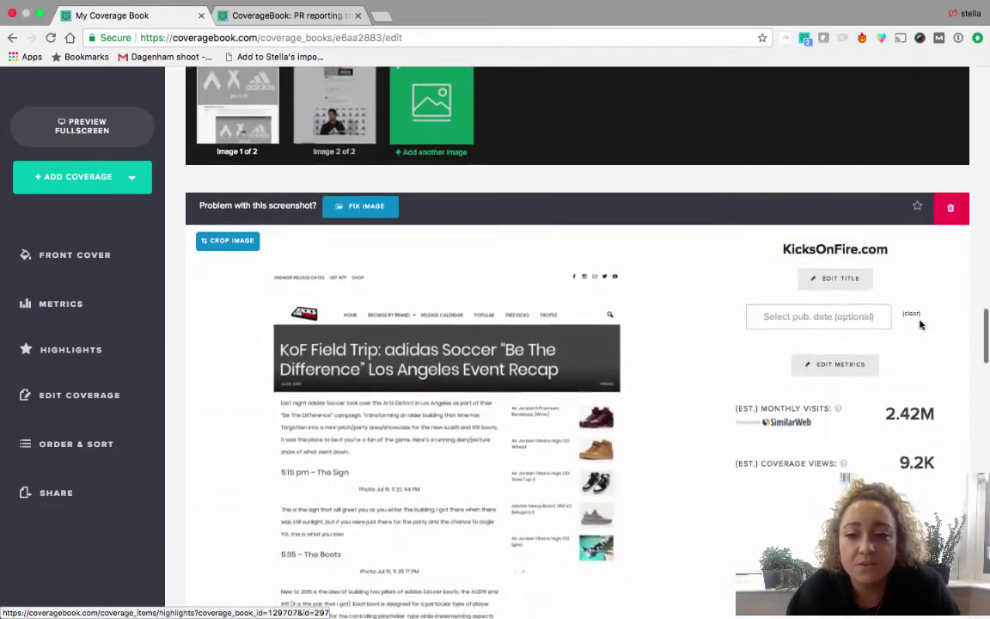
left_click(921, 205)
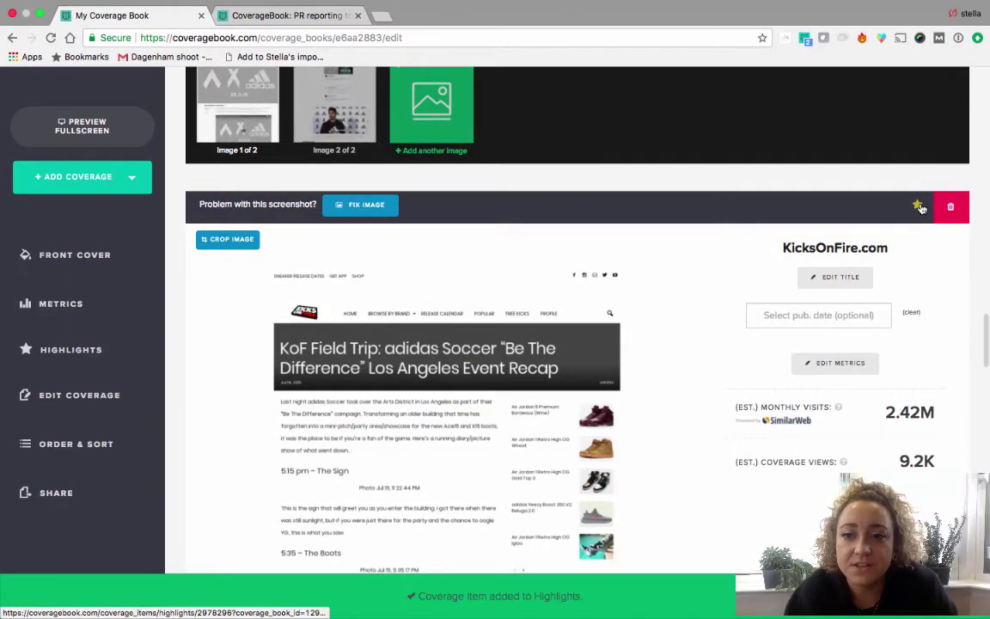
- Add the YouTube coverage item from DEBKA TV to the highlights
scroll(714, 343, "down", 2)
scroll(714, 343, "down", 7)
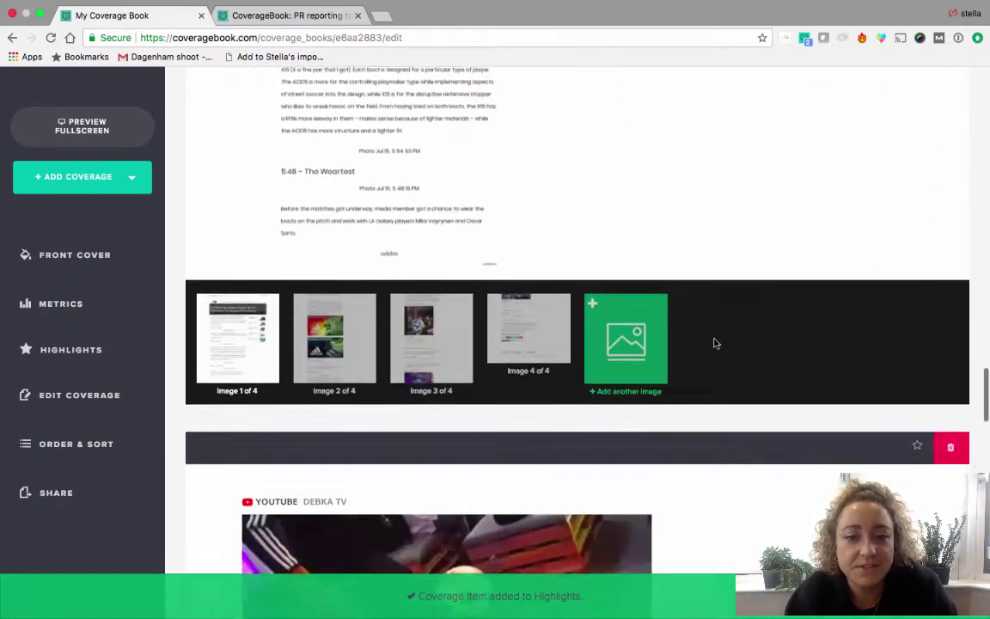
scroll(714, 343, "down", 1)
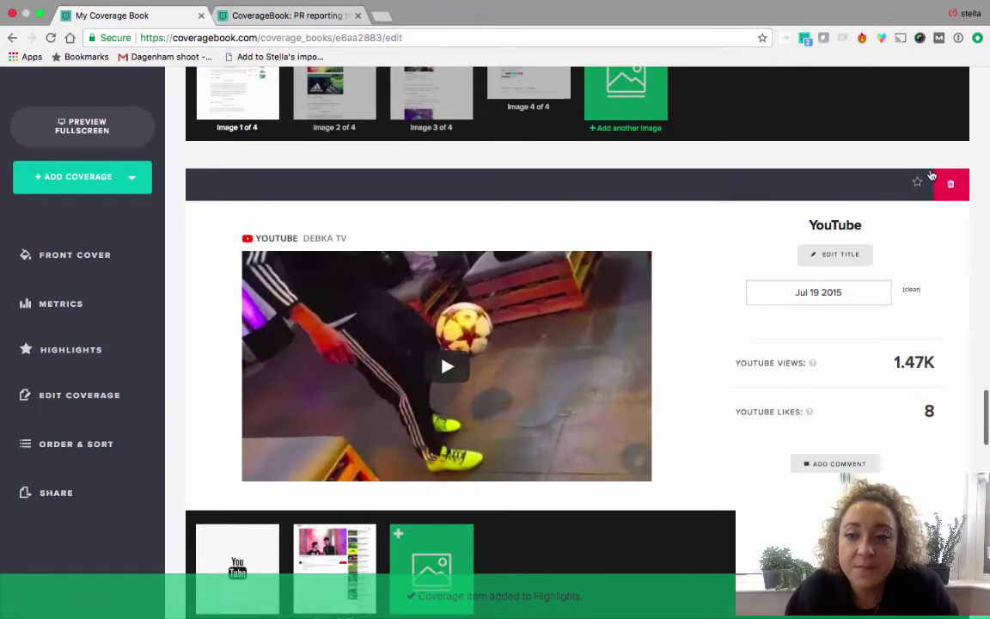
left_click(917, 186)
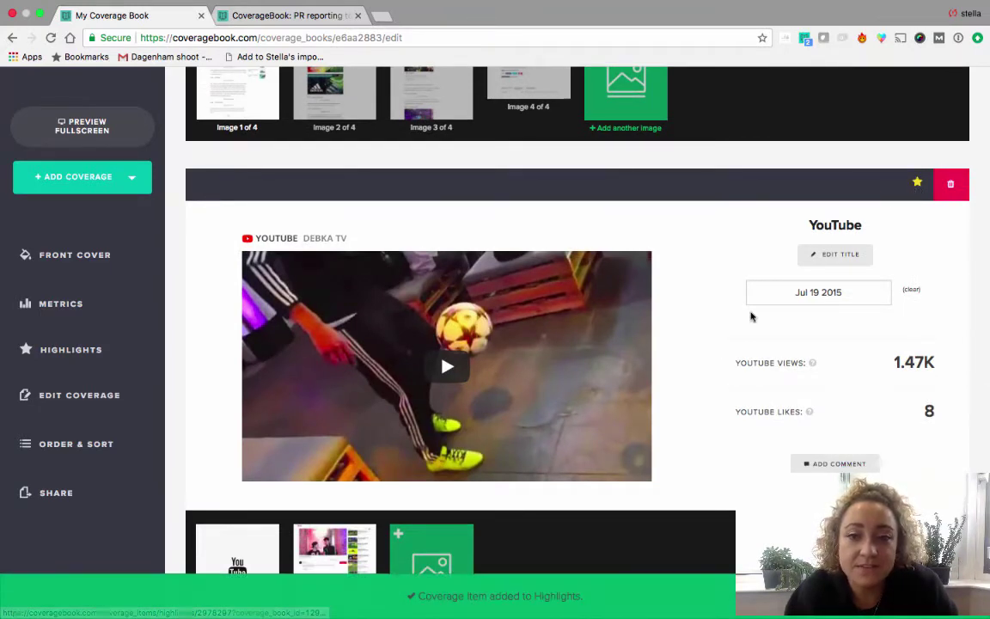
- Add the Instagram coverage item from davidbeckham to the highlights
scroll(751, 316, "down", 2)
scroll(751, 316, "down", 2)
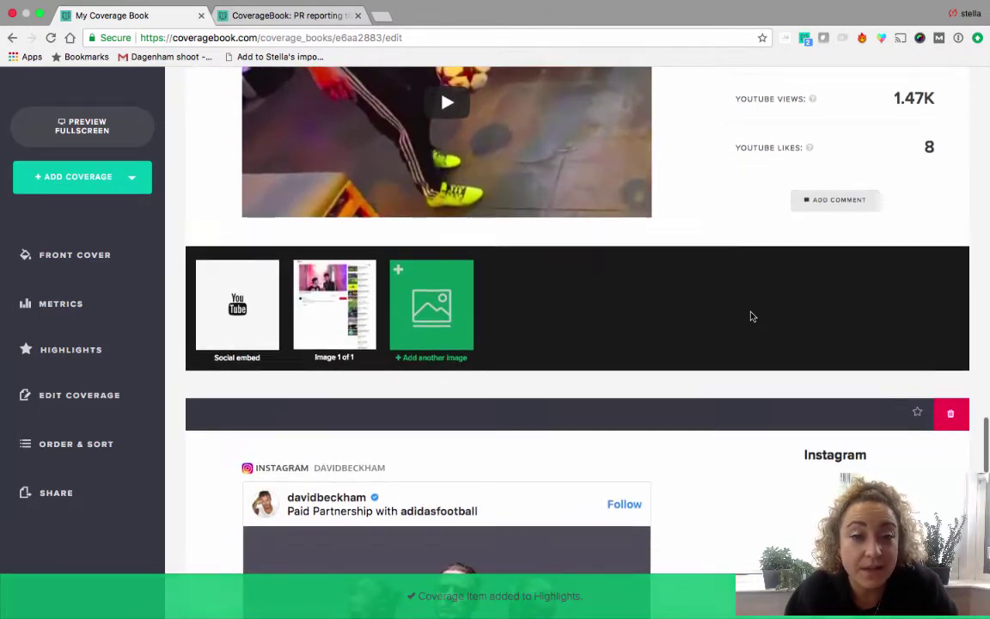
scroll(751, 317, "up", 3)
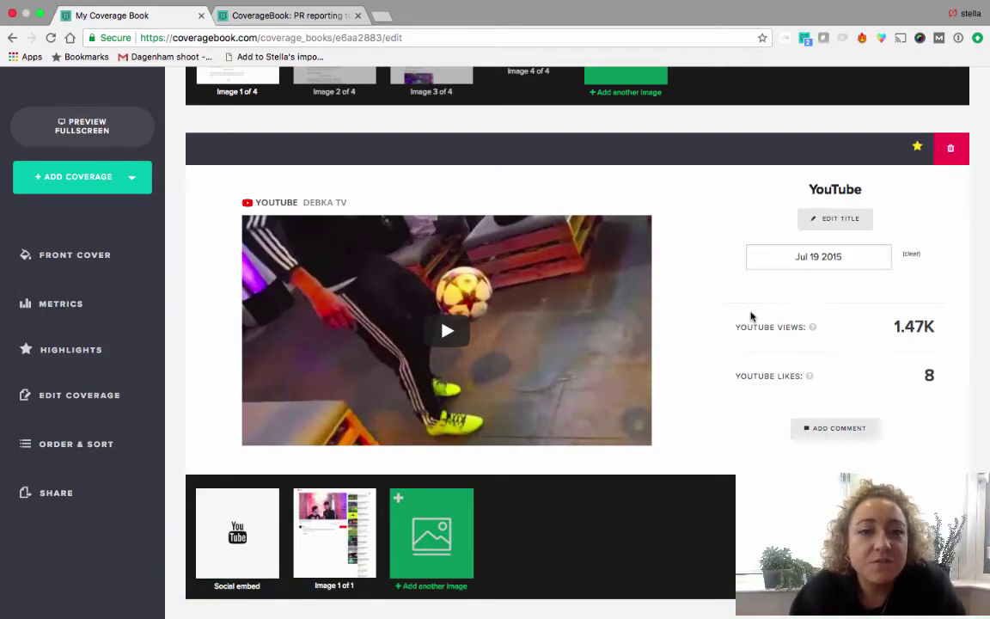
scroll(751, 317, "down", 5)
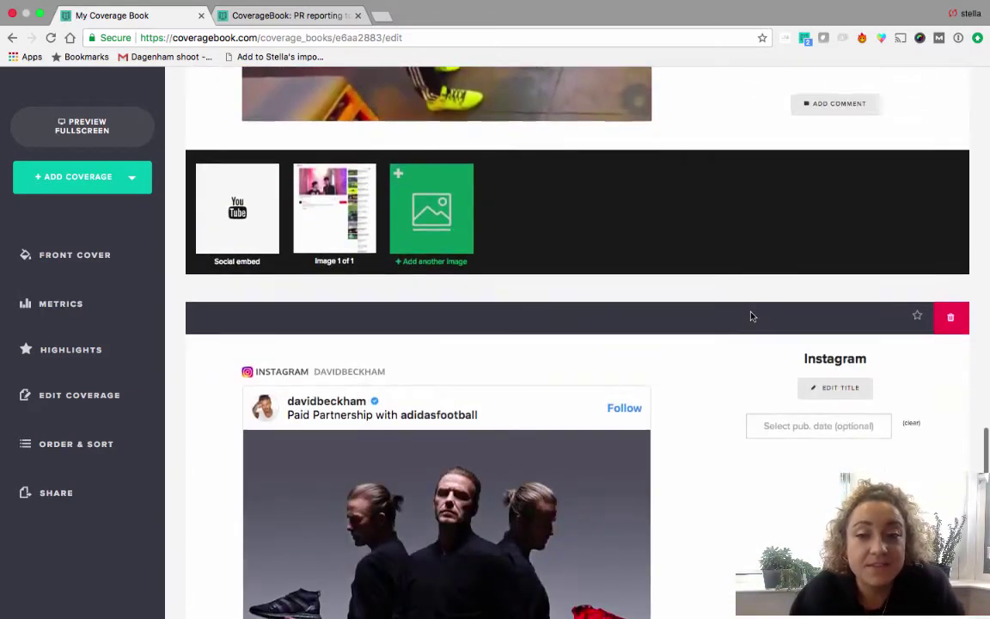
scroll(751, 317, "down", 3)
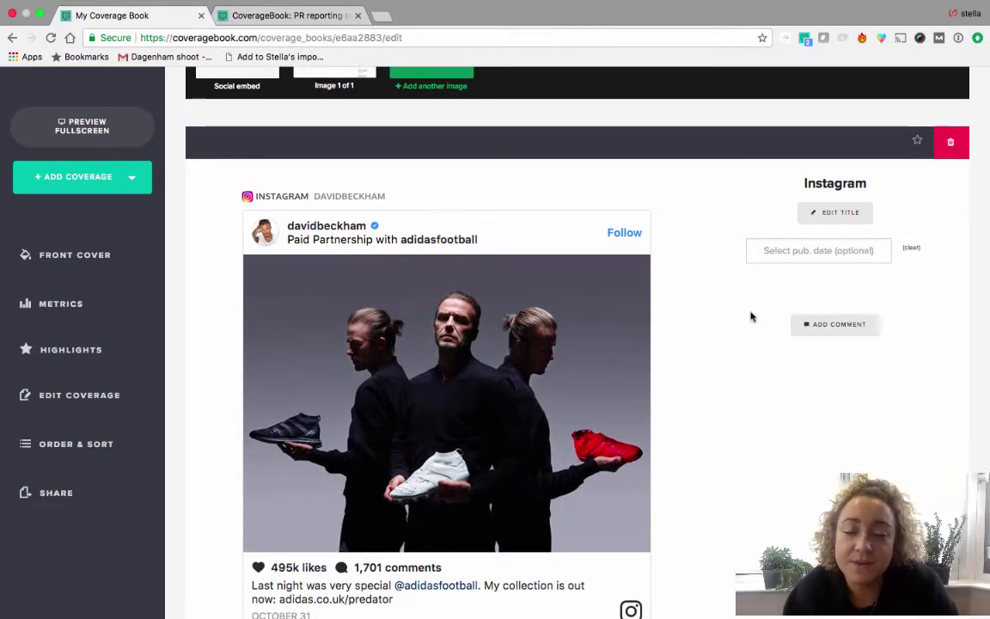
scroll(751, 317, "down", 2)
scroll(751, 316, "up", 1)
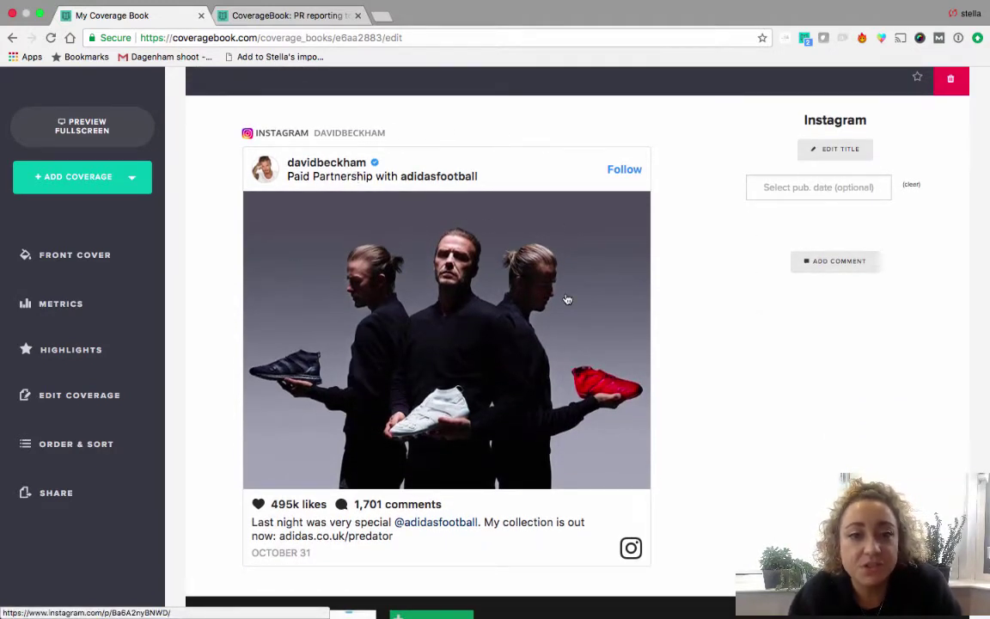
left_click(917, 82)
- Add the FourFourTwo coverage item to the highlights and review the updated highlights and metrics sections
scroll(751, 316, "down", 4)
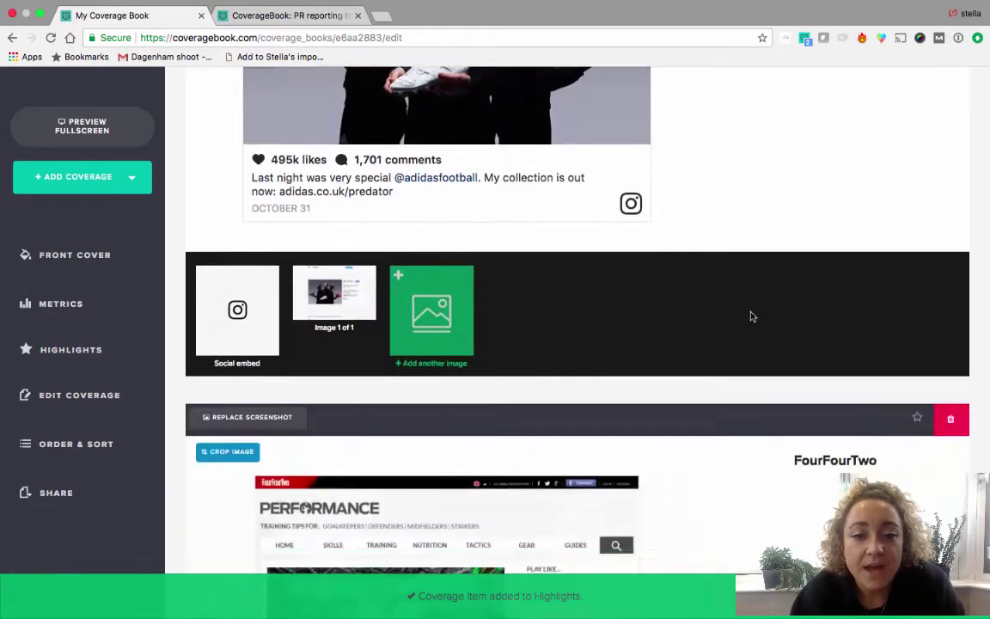
scroll(751, 316, "down", 5)
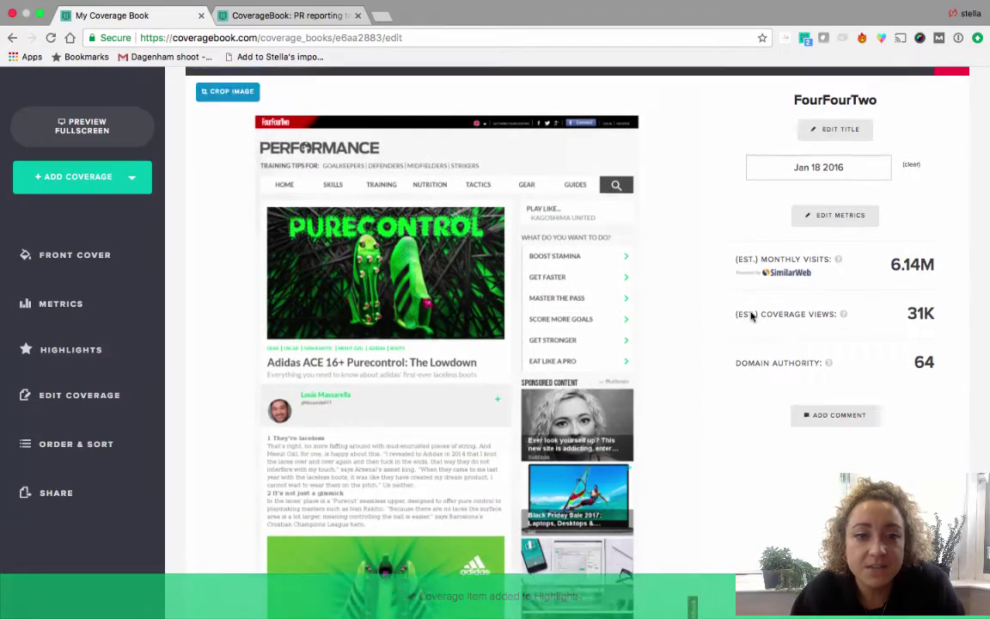
scroll(751, 317, "up", 1)
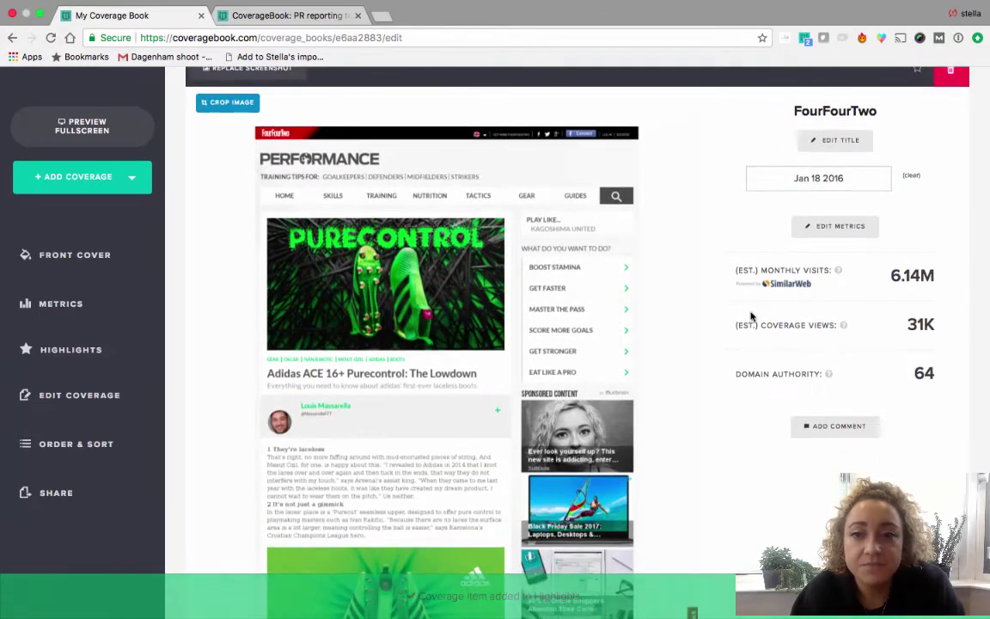
left_click(918, 76)
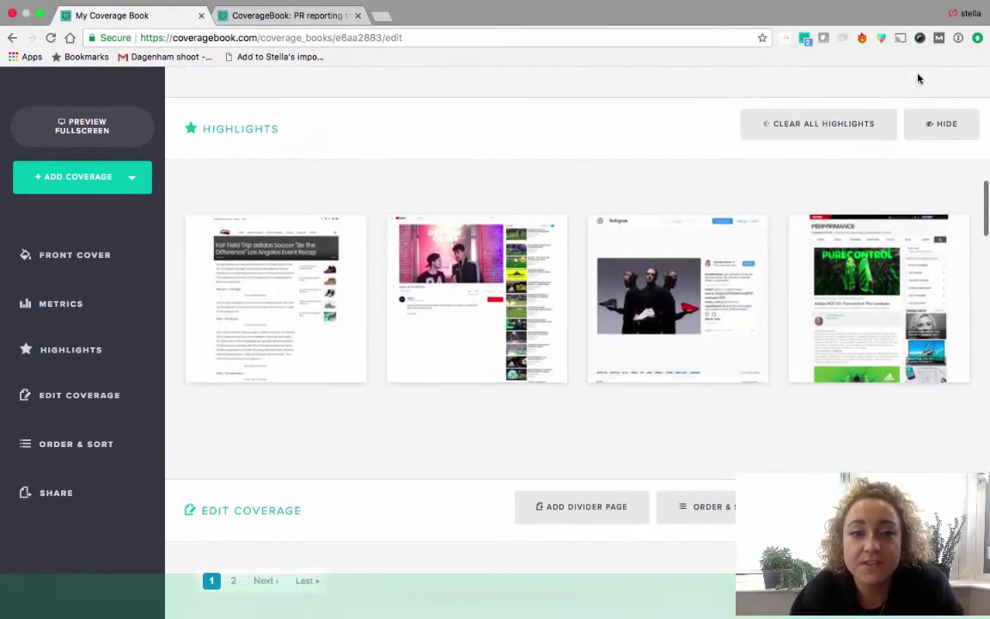
scroll(918, 78, "up", 5)
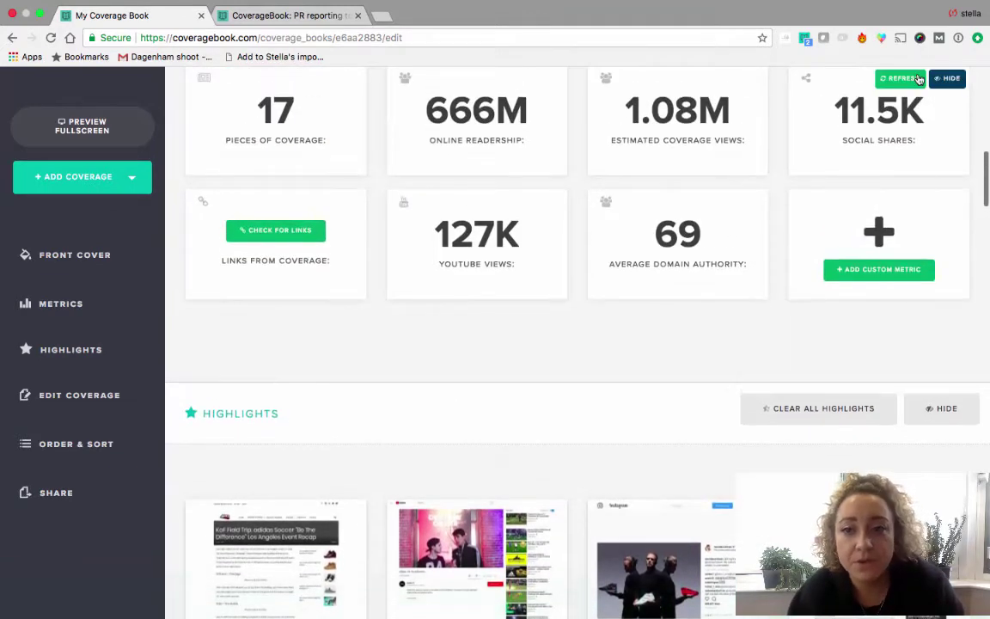
- Delete the fourth screenshot image from the KicksOnFire.com coverage item
scroll(918, 78, "down", 10)
scroll(941, 70, "down", 5)
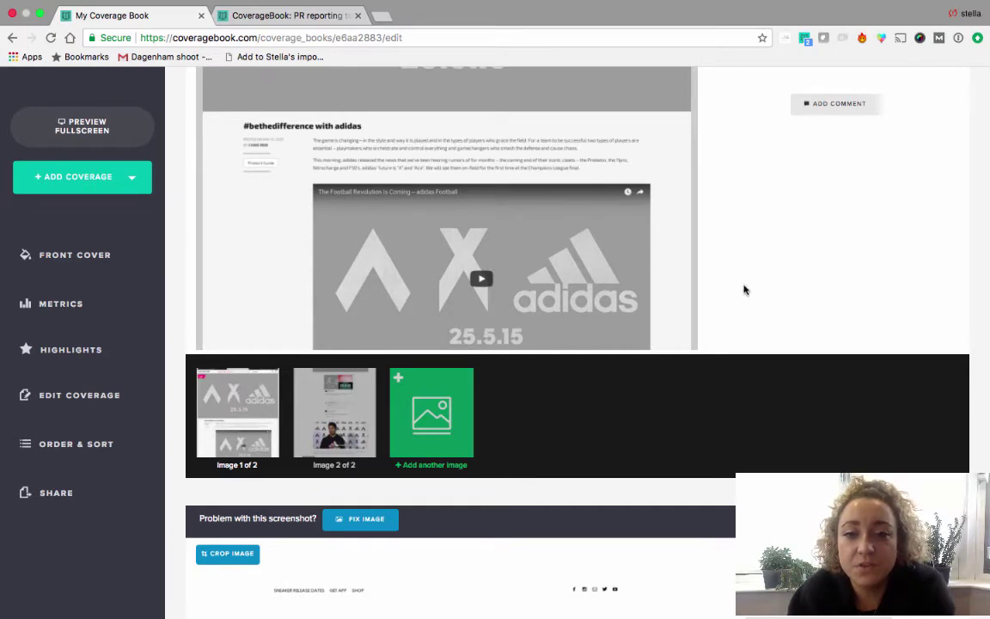
scroll(744, 289, "down", 10)
scroll(744, 290, "up", 3)
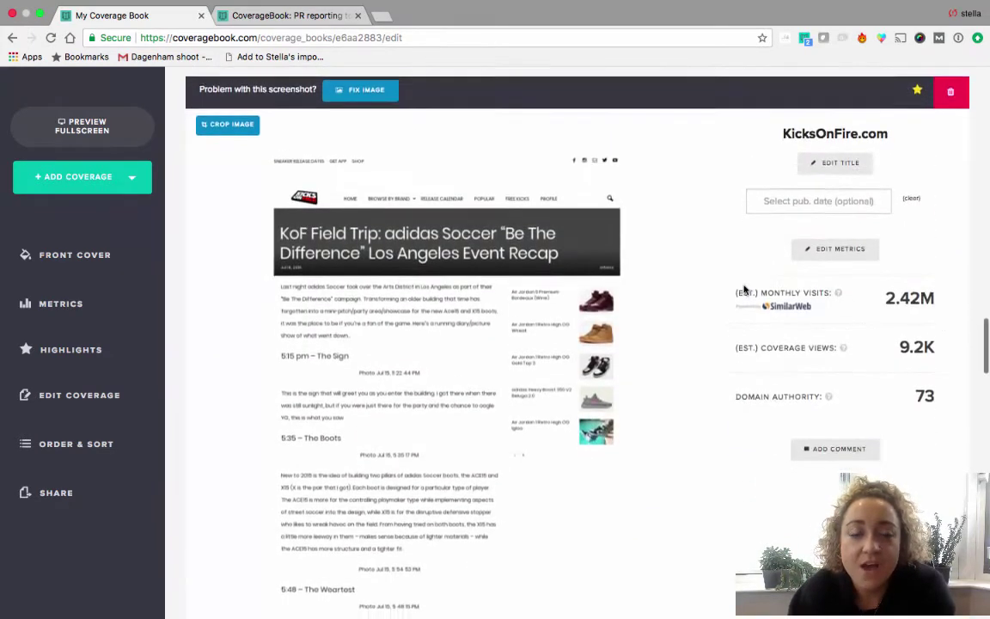
scroll(745, 290, "down", 2)
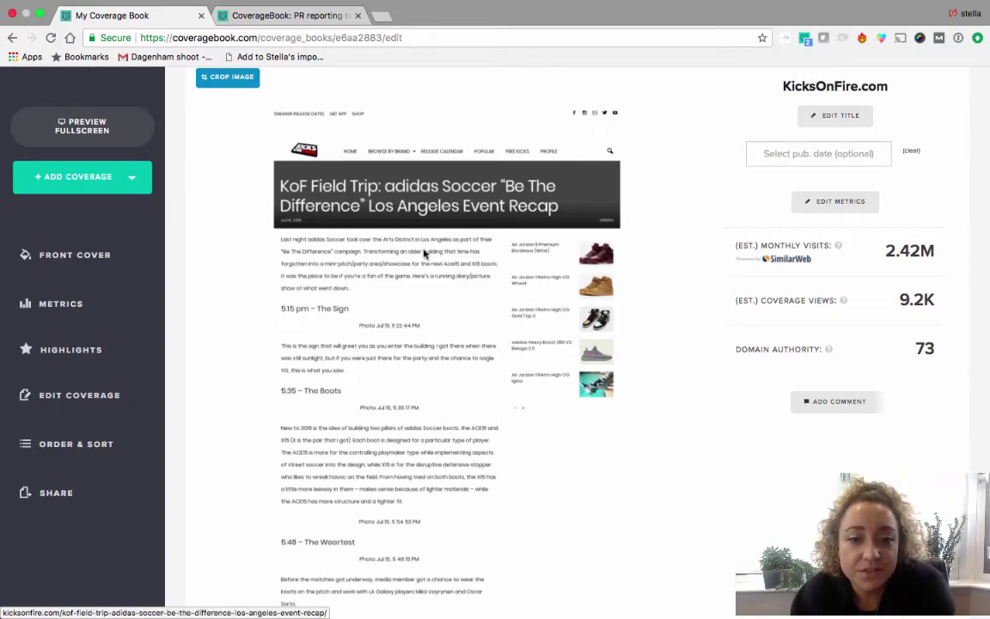
scroll(424, 252, "down", 3)
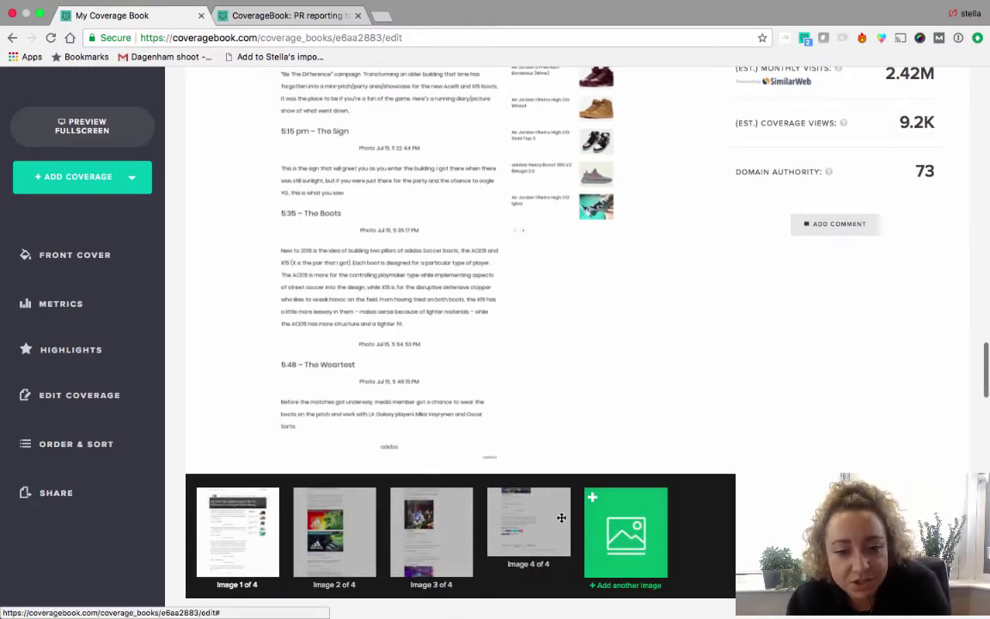
mouse_move(531, 519)
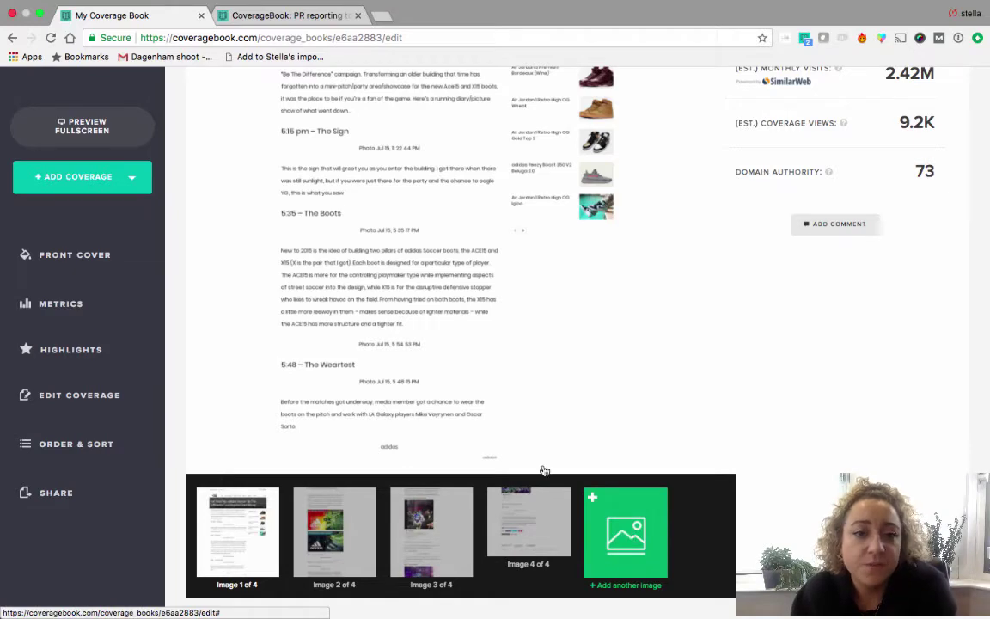
scroll(457, 427, "up", 3)
scroll(457, 427, "down", 2)
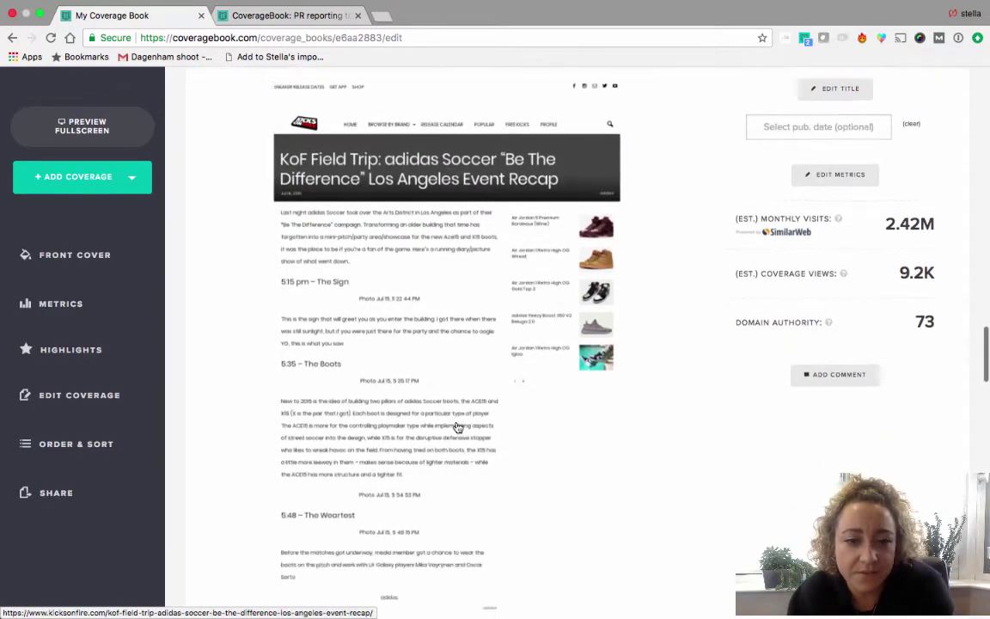
scroll(399, 331, "down", 3)
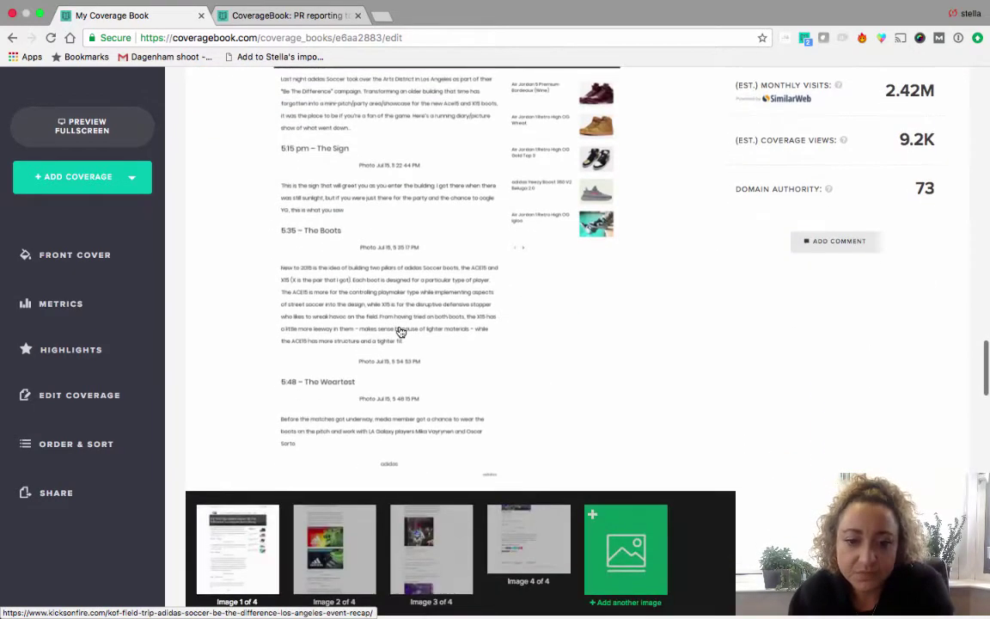
left_click(564, 512)
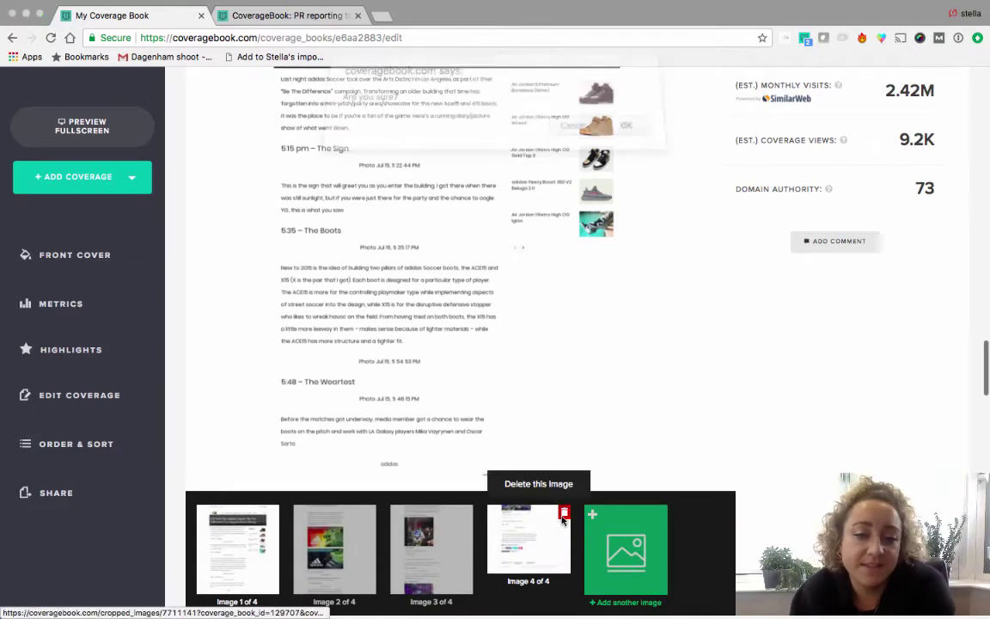
left_click(628, 135)
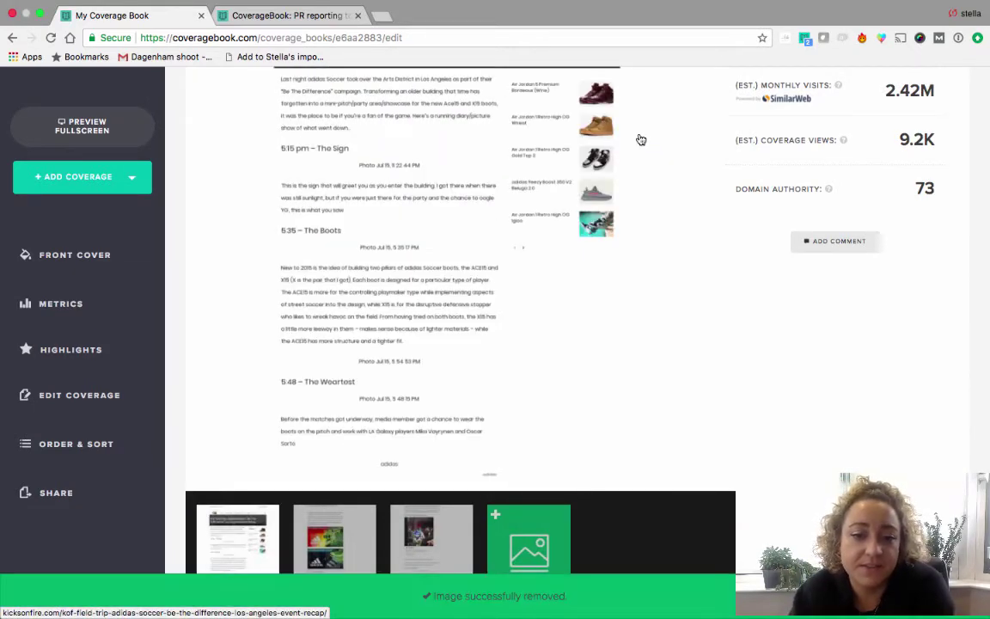
scroll(439, 309, "up", 5)
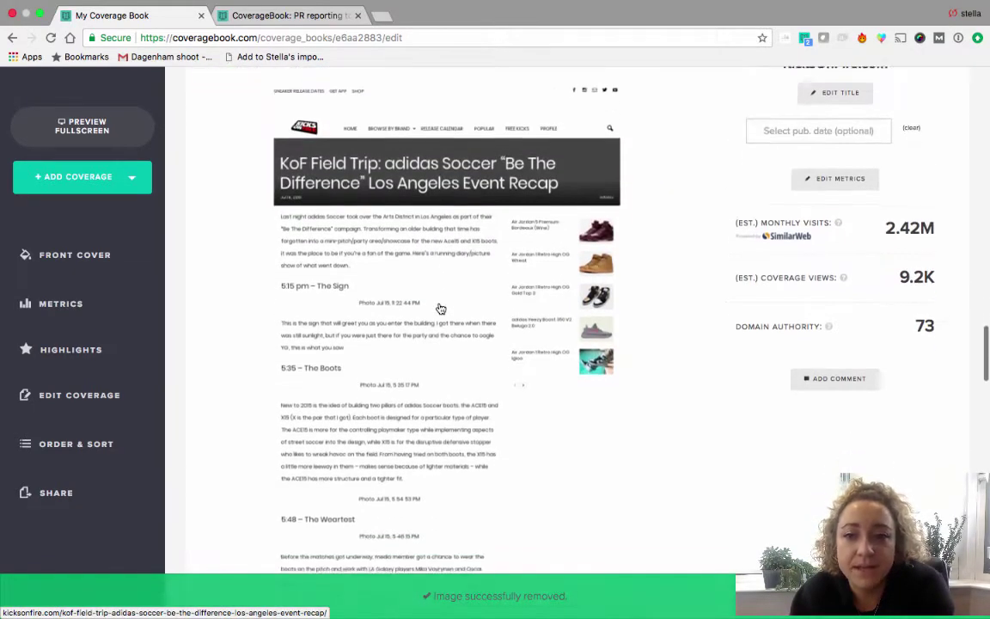
scroll(624, 359, "up", 1)
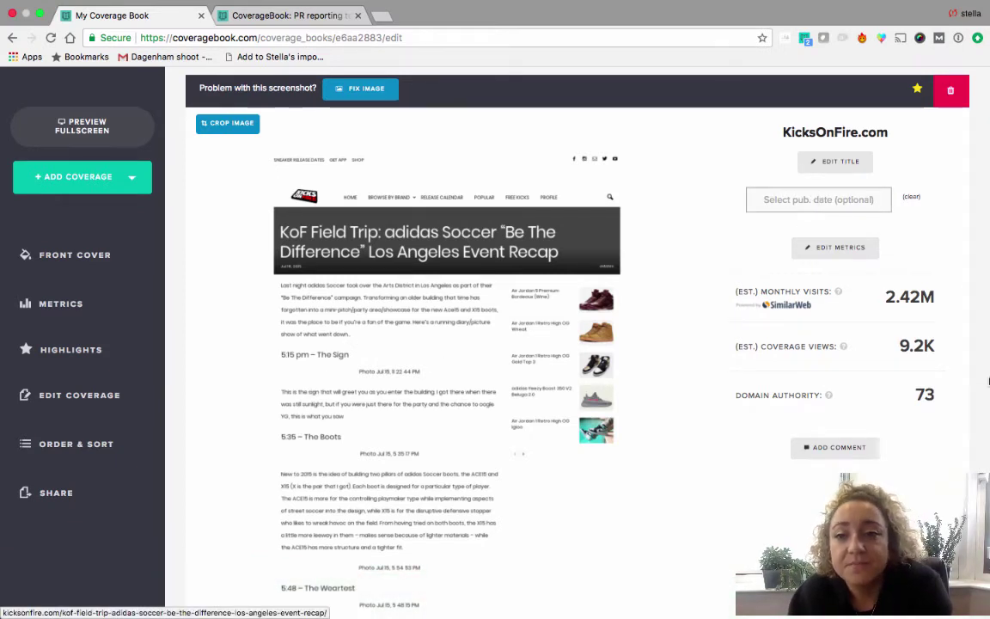
- Go past the remaining first-page coverage items and open page 2 of the book's coverage
scroll(769, 370, "down", 1)
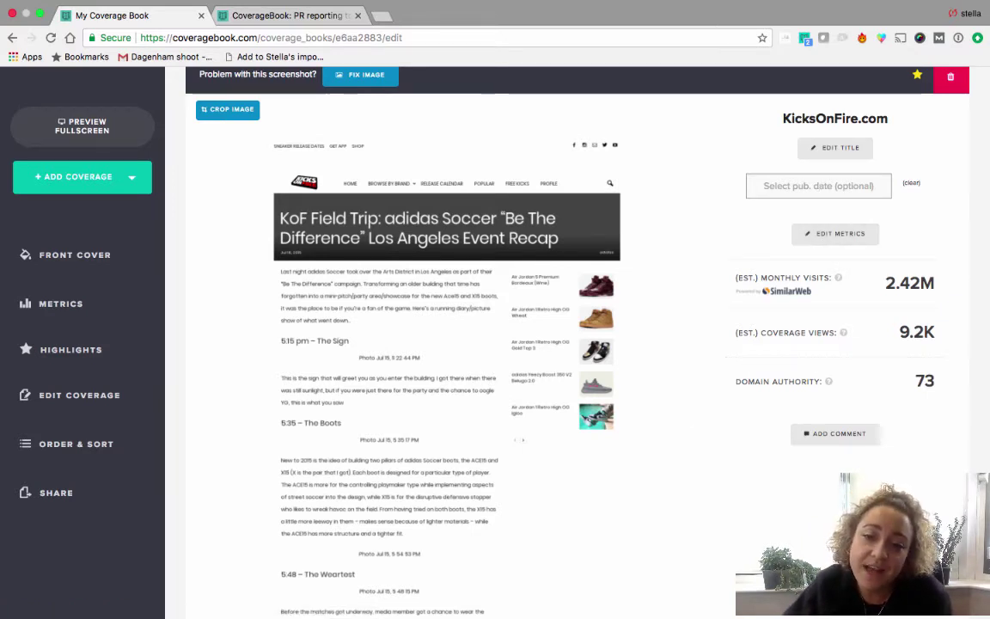
scroll(447, 344, "down", 3)
scroll(524, 343, "down", 10)
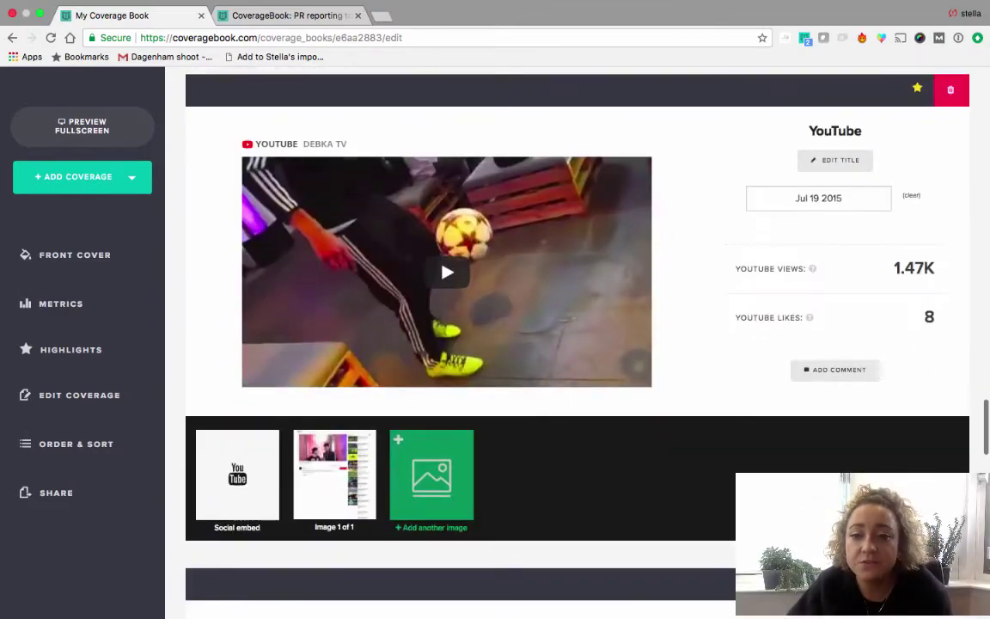
scroll(525, 344, "down", 10)
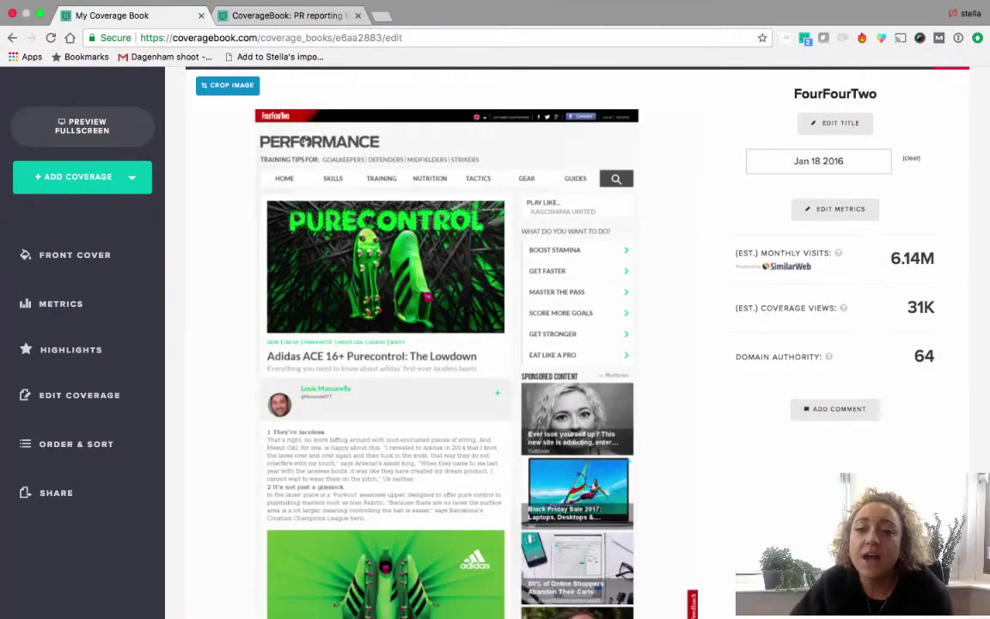
scroll(238, 464, "down", 6)
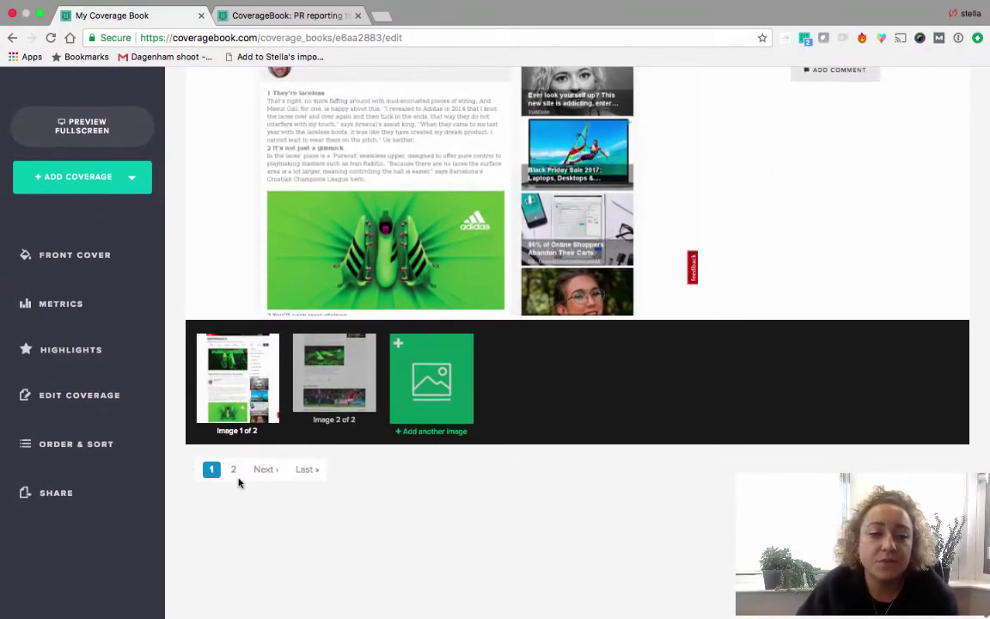
left_click(233, 470)
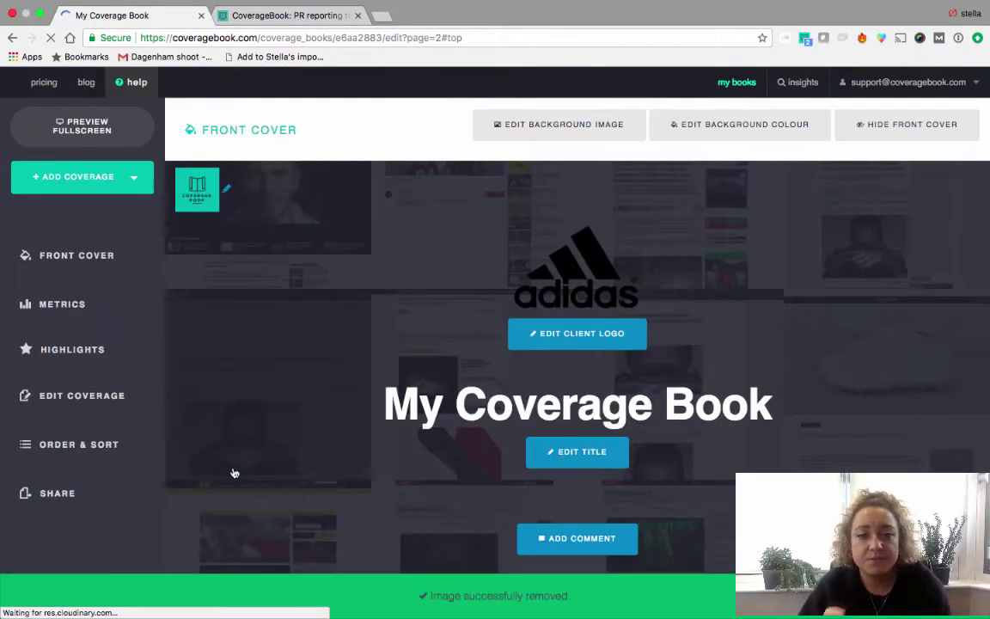
- Examine the Mirror coverage item's metrics and its captured screenshots, including the fourth image
scroll(233, 473, "down", 15)
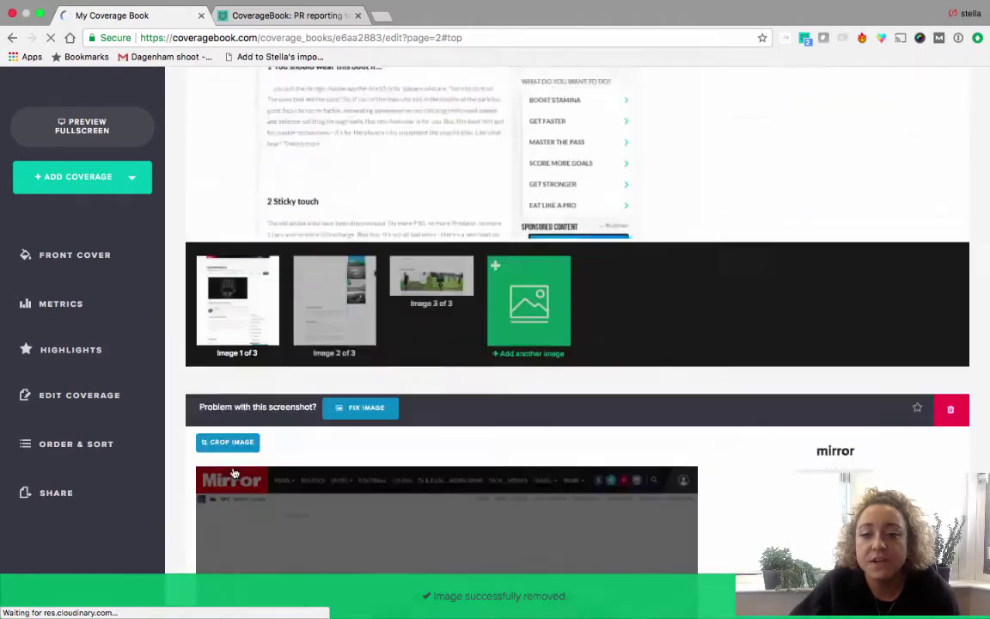
scroll(232, 472, "down", 1)
scroll(234, 471, "up", 2)
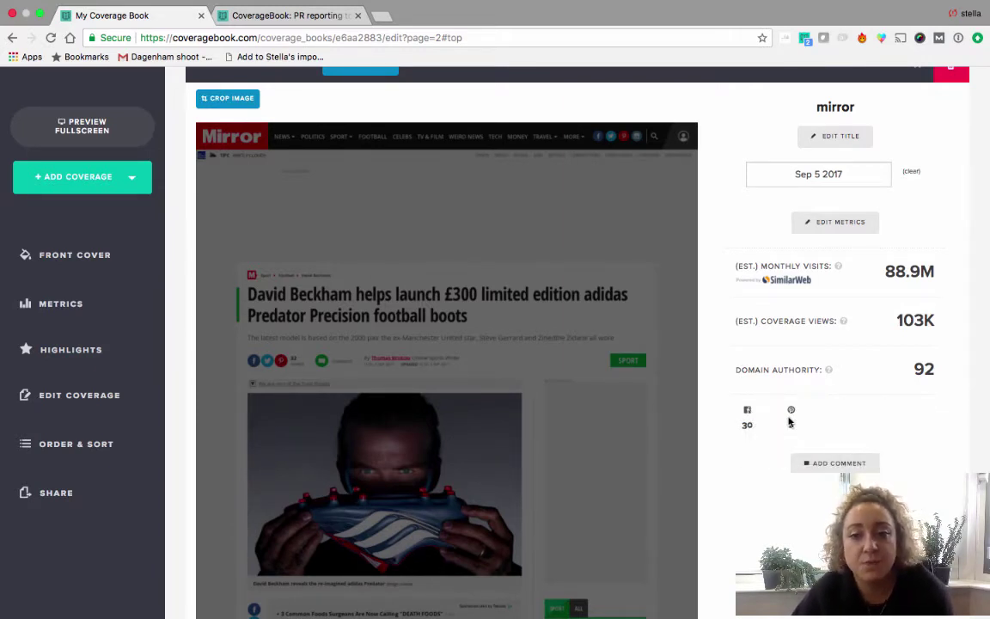
scroll(789, 421, "up", 2)
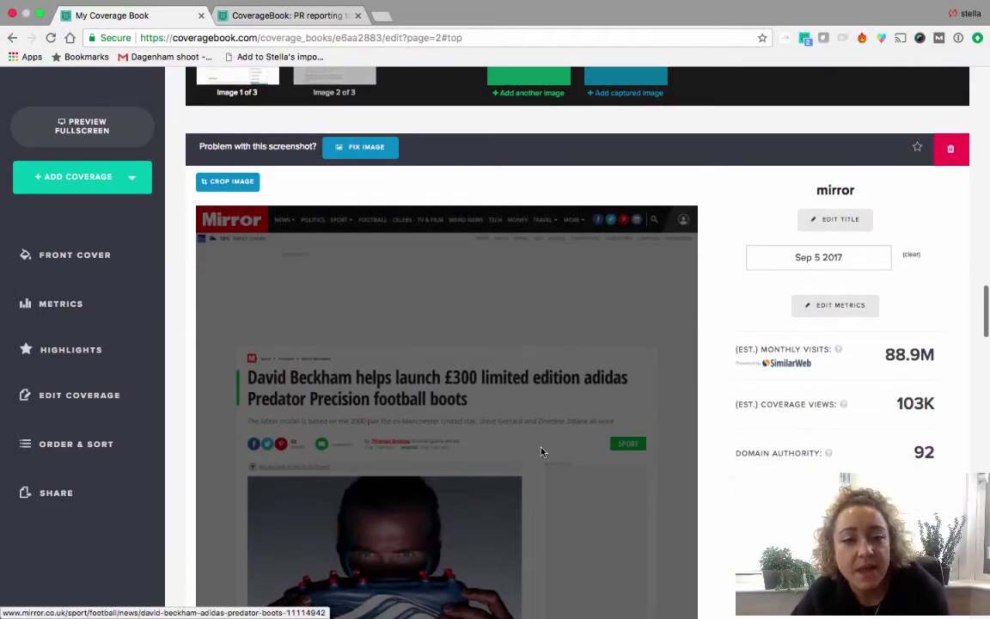
scroll(618, 364, "down", 4)
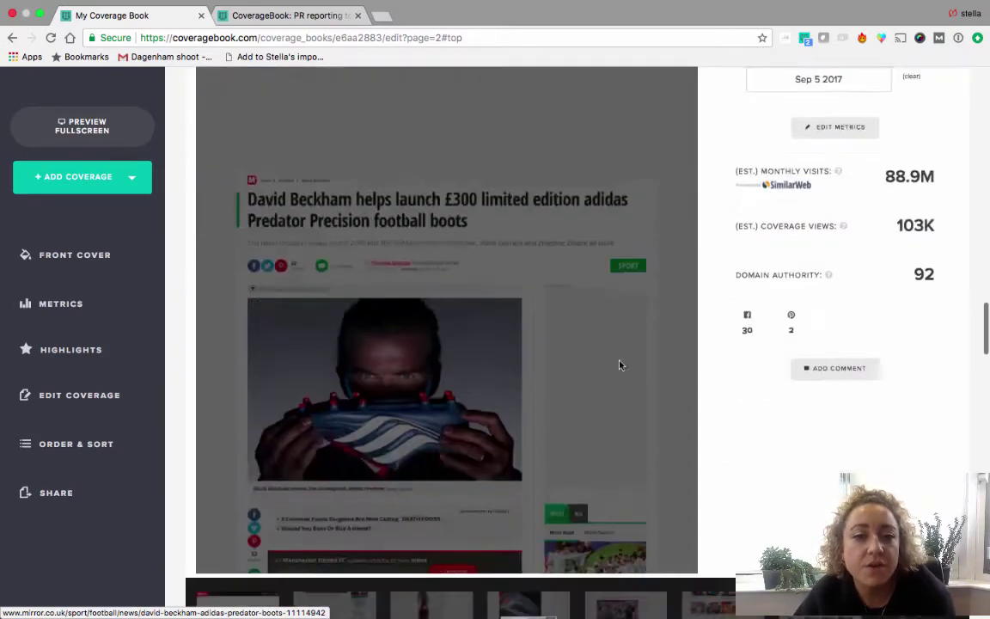
left_click(619, 364)
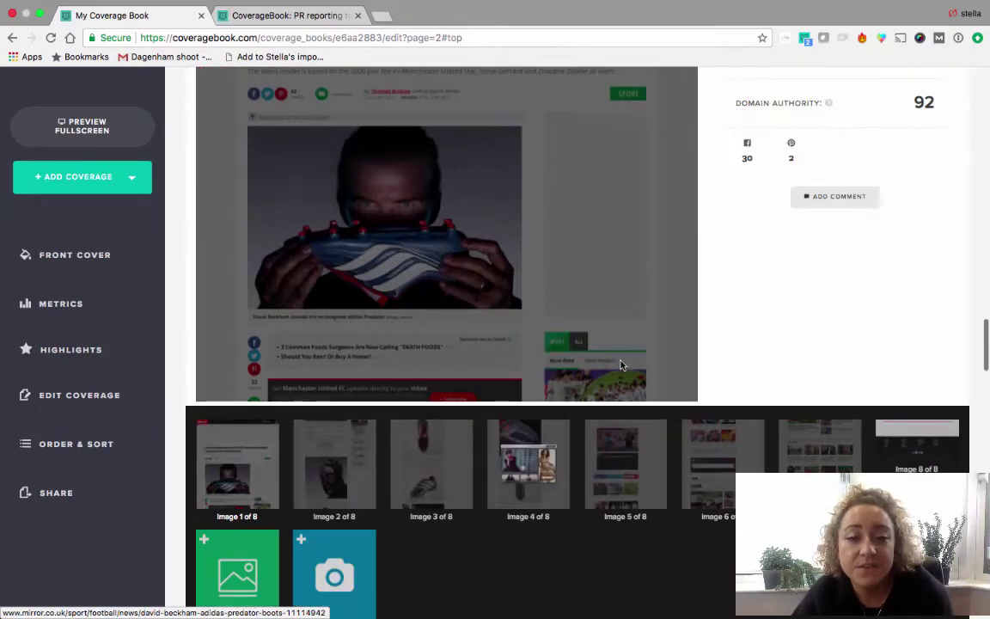
left_click(571, 480)
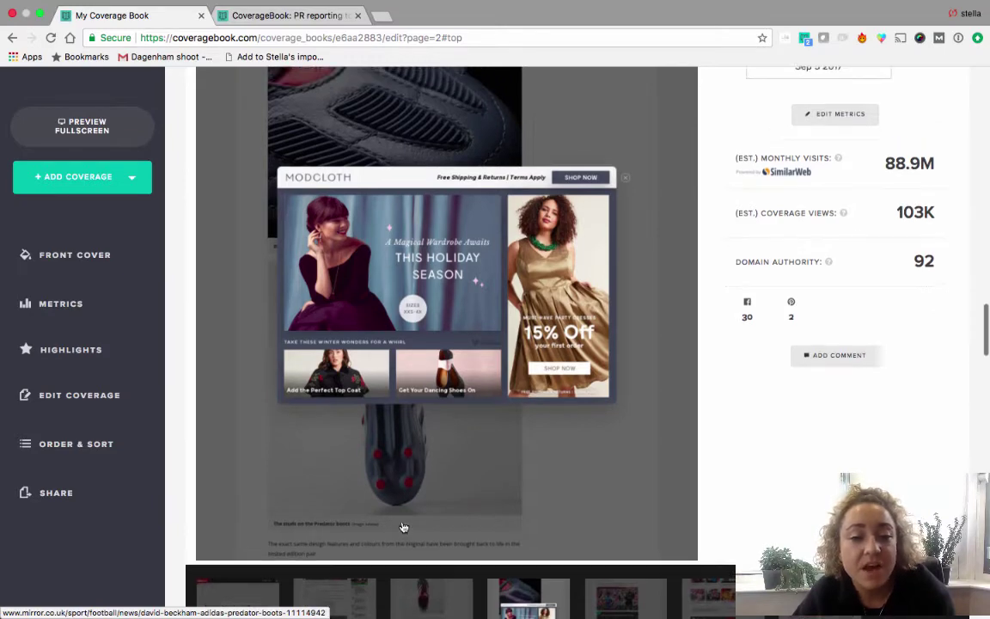
scroll(402, 524, "down", 2)
left_click_drag(402, 522, 189, 522)
scroll(265, 498, "up", 2)
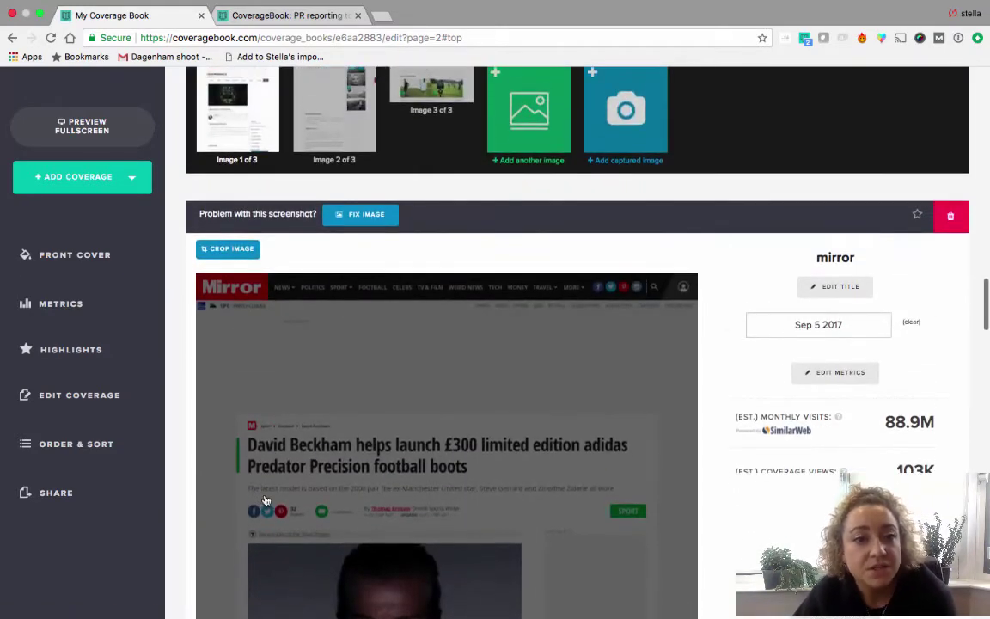
- Swap the Mirror item's darkened screenshot for the alternative capture Image 2 and review the updated images
left_click(366, 214)
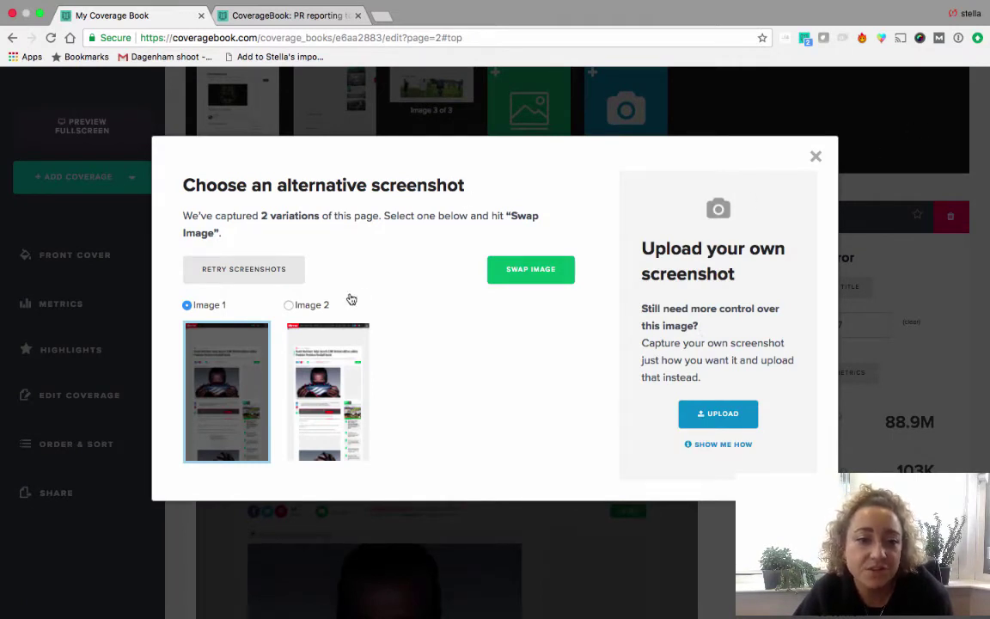
left_click(340, 391)
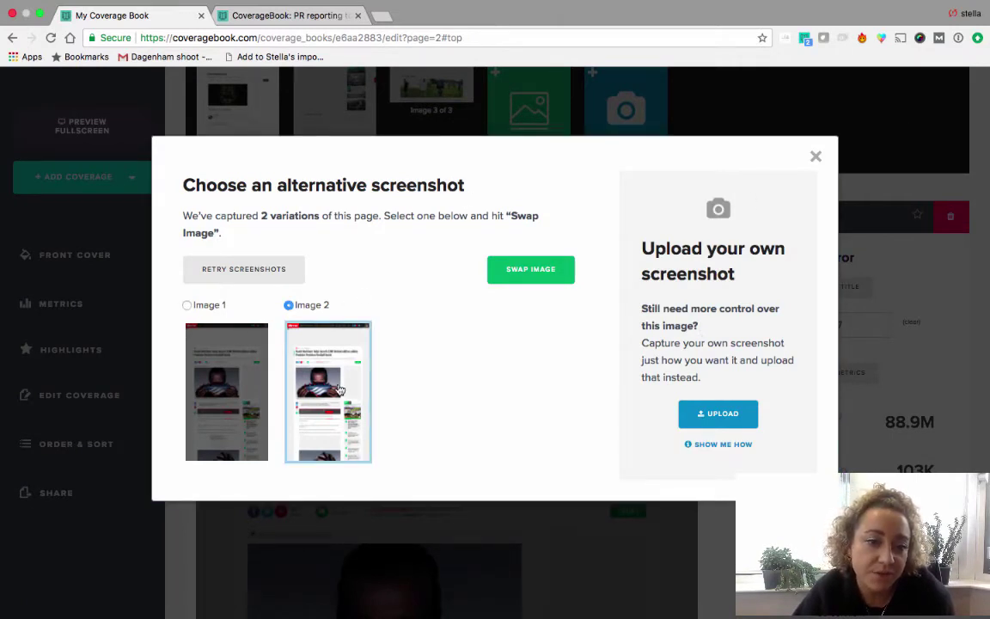
left_click(542, 275)
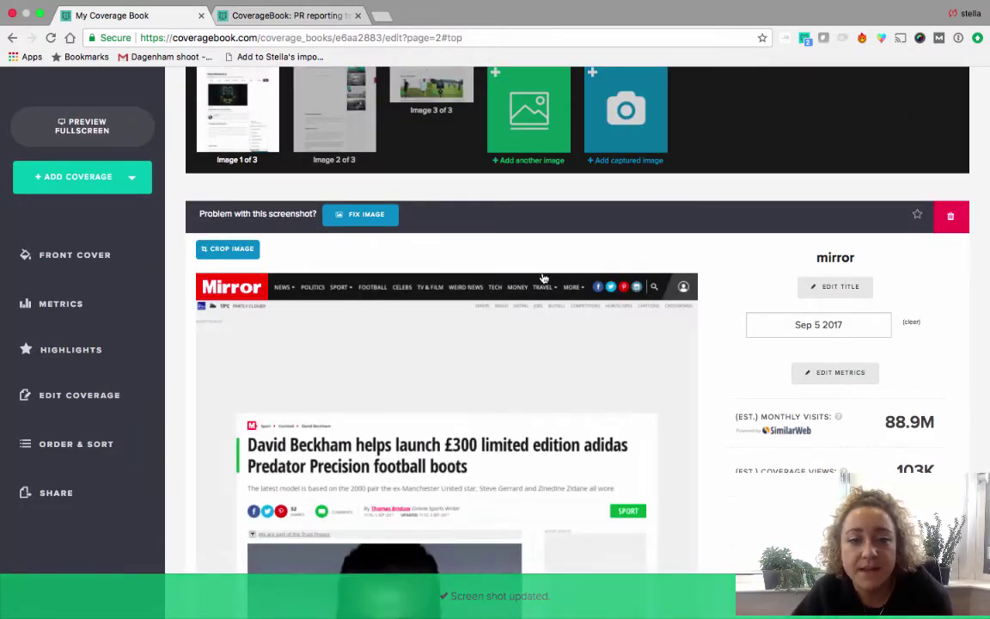
scroll(542, 277, "down", 5)
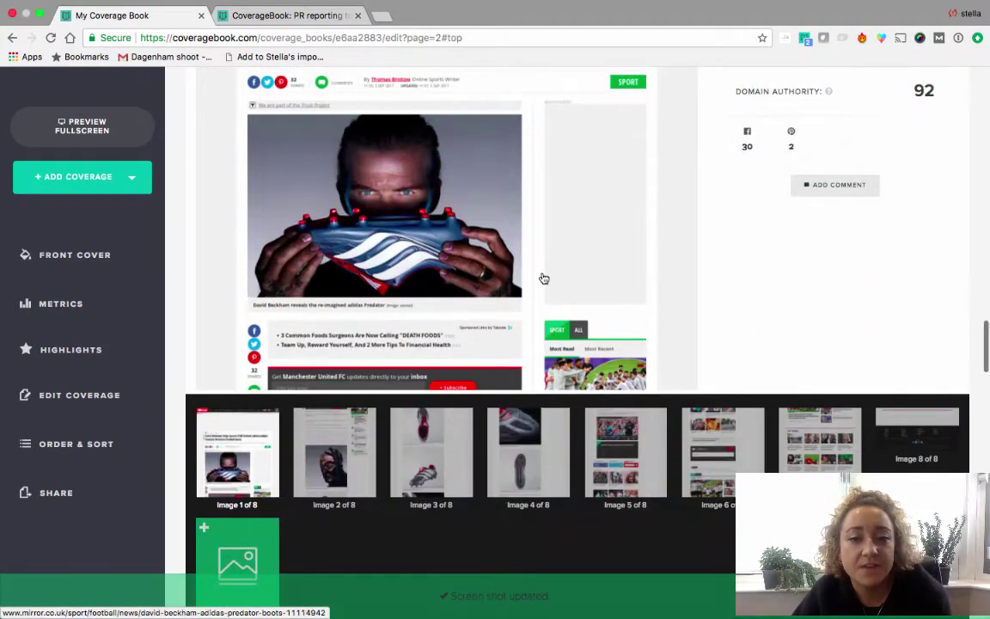
scroll(542, 277, "up", 3)
scroll(543, 277, "up", 3)
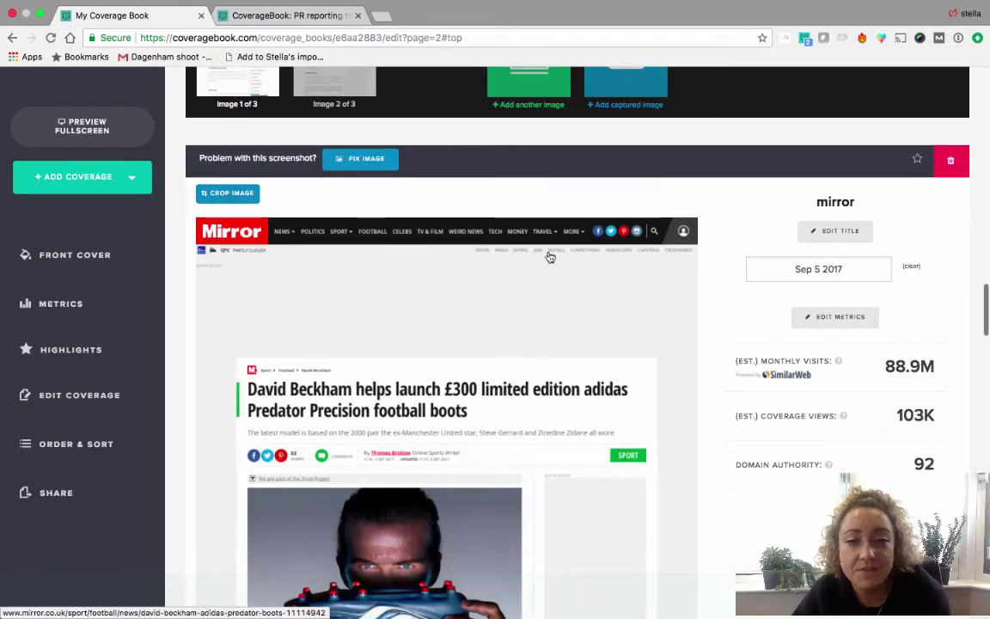
scroll(290, 408, "down", 6)
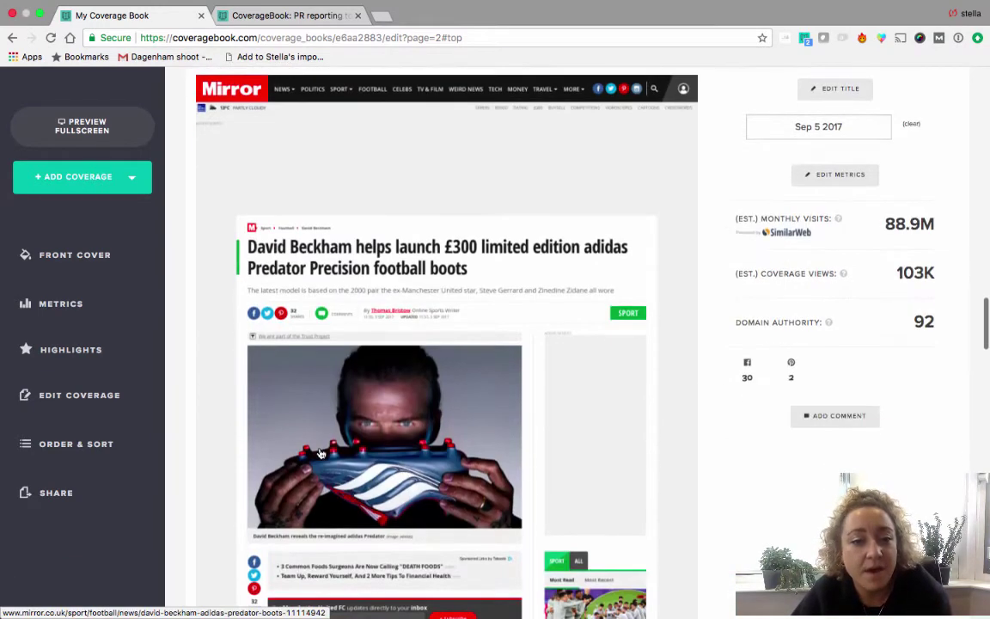
scroll(327, 447, "up", 4)
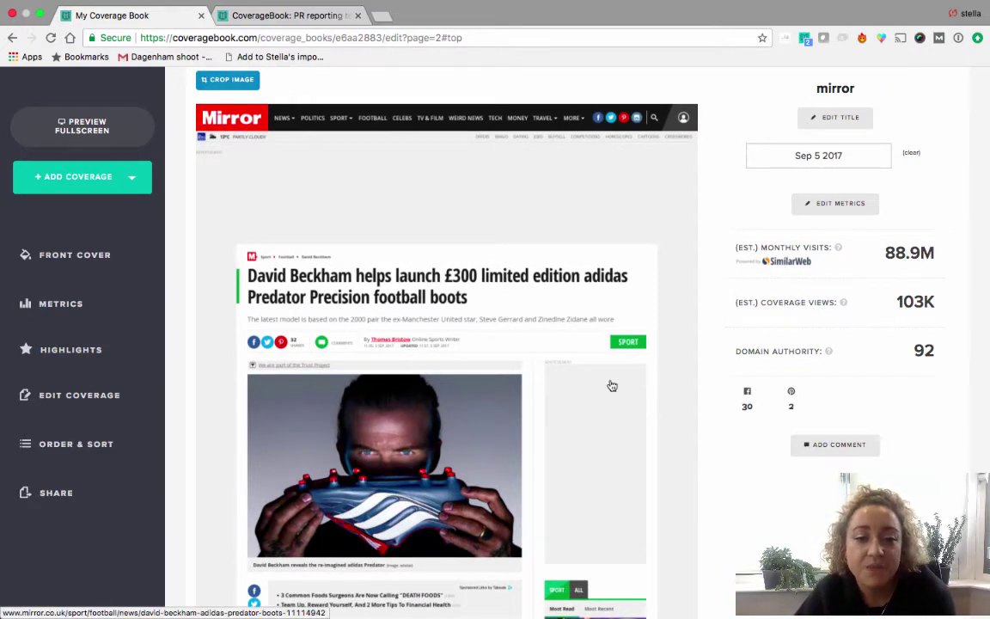
- Review the remaining coverage items on page 2, from Mirror through SoccerBible and Footy Headlines, and open page 3 of the coverage
scroll(566, 530, "down", 2)
scroll(567, 530, "down", 10)
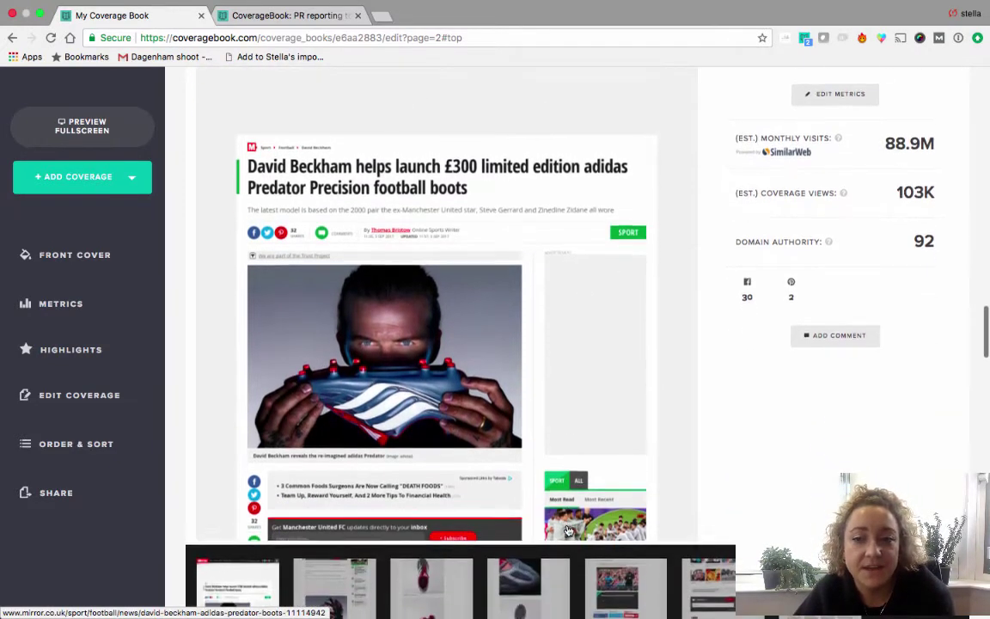
scroll(566, 530, "down", 7)
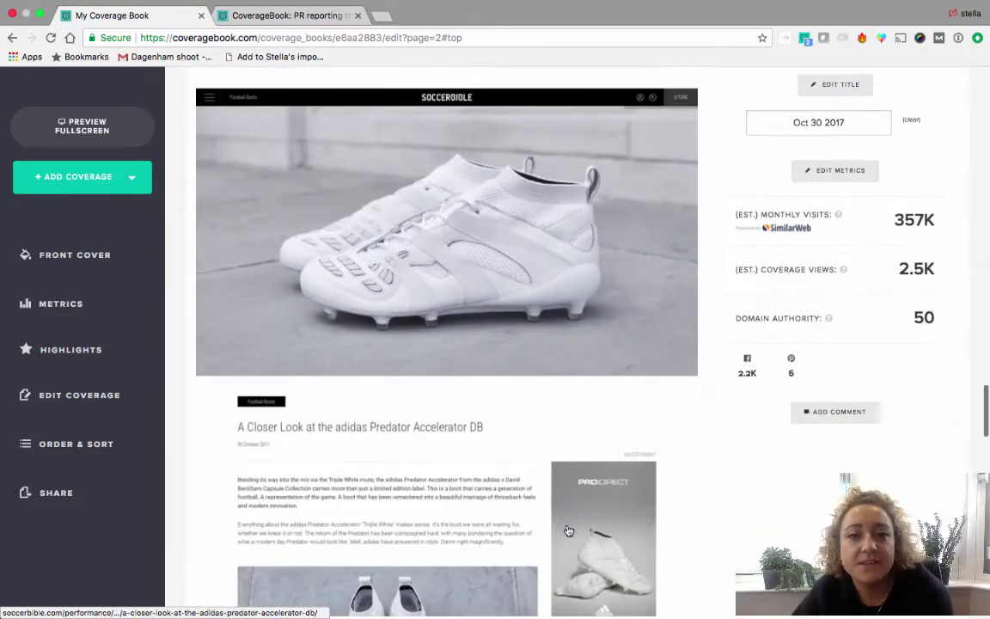
scroll(804, 434, "up", 4)
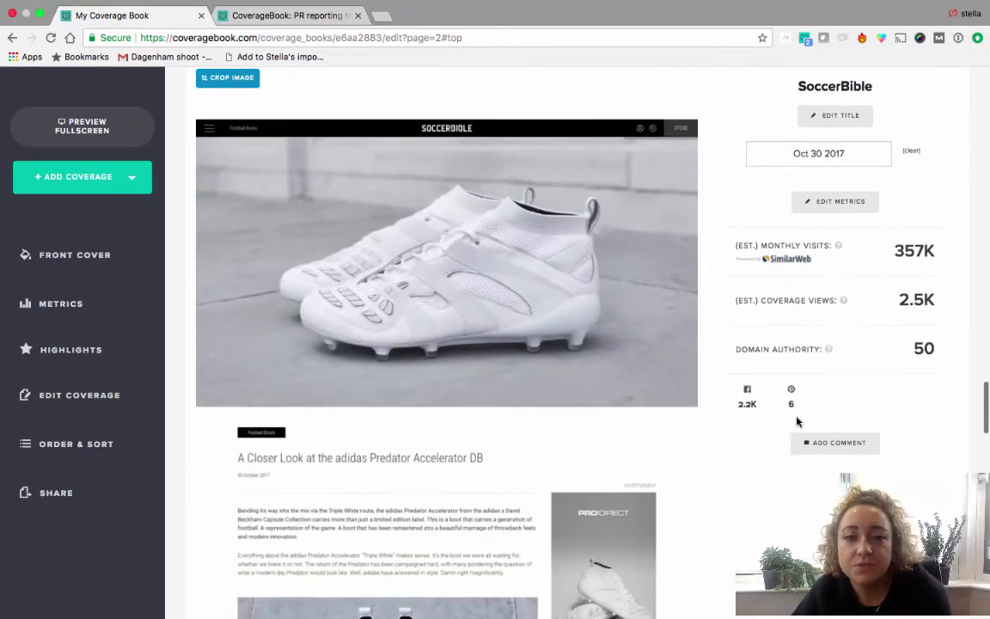
scroll(626, 502, "down", 20)
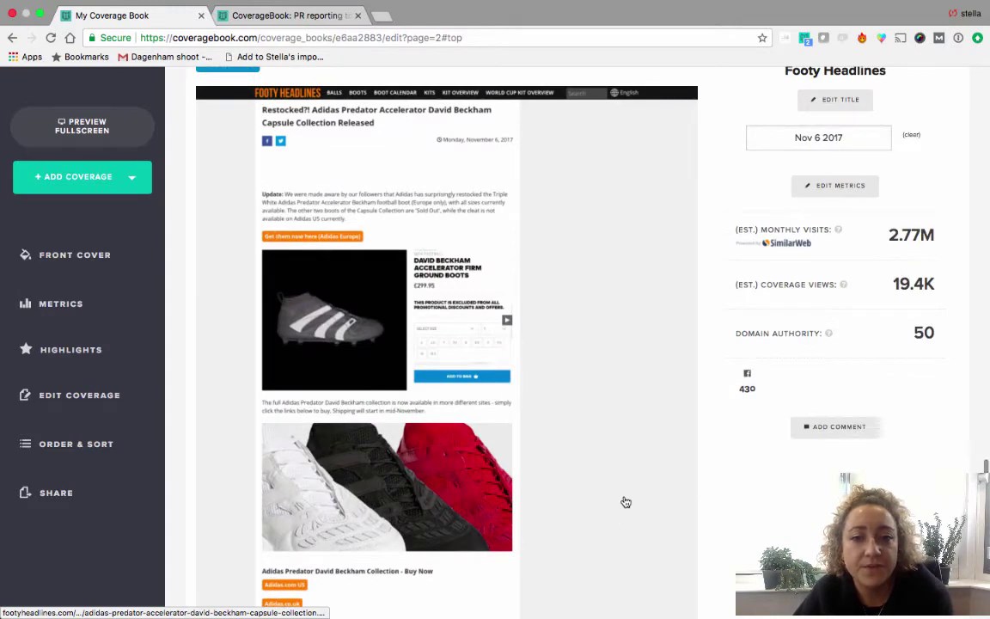
scroll(626, 502, "down", 15)
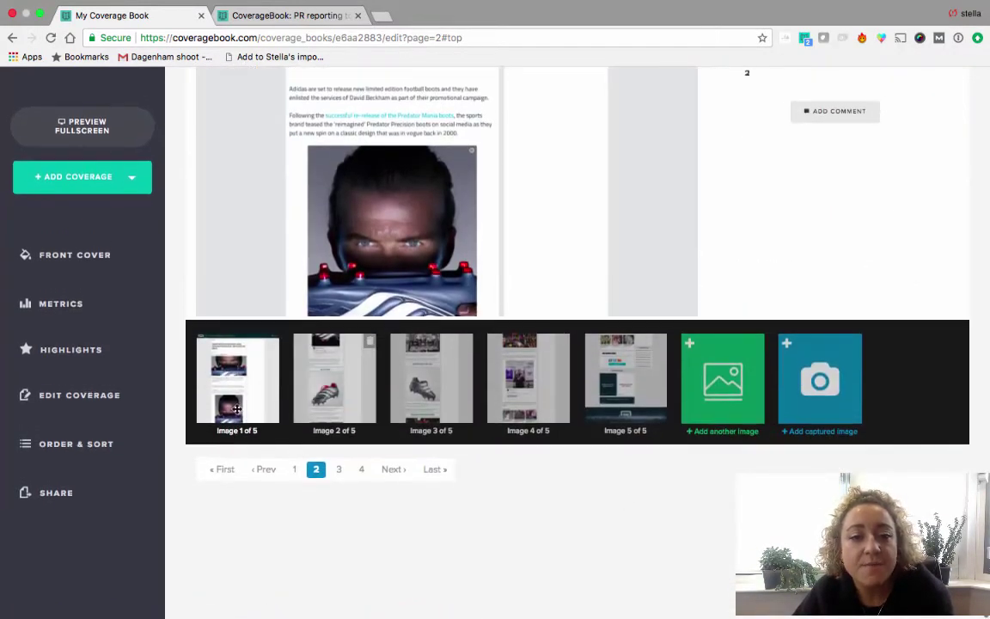
left_click(338, 470)
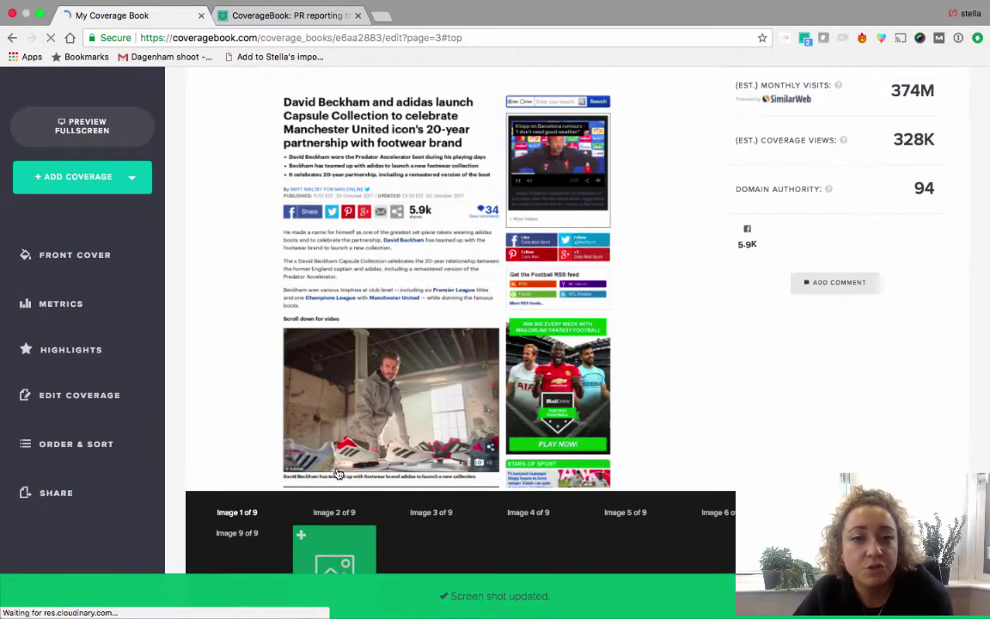
- Check the coverage items on page 3 down to the JOE.co.uk piece and open page 4
scroll(338, 474, "down", 10)
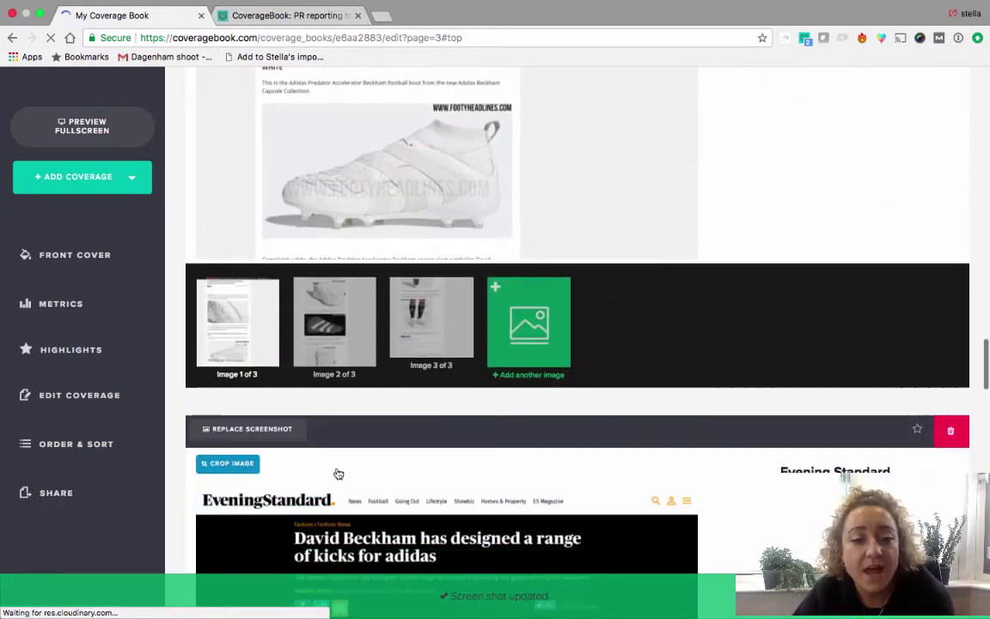
scroll(339, 474, "down", 20)
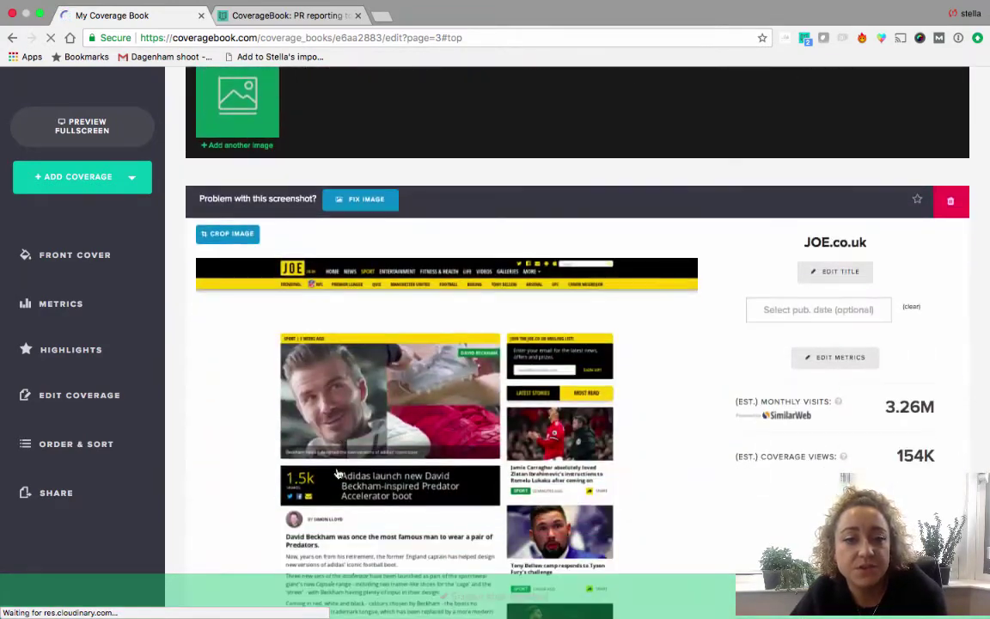
scroll(339, 473, "down", 6)
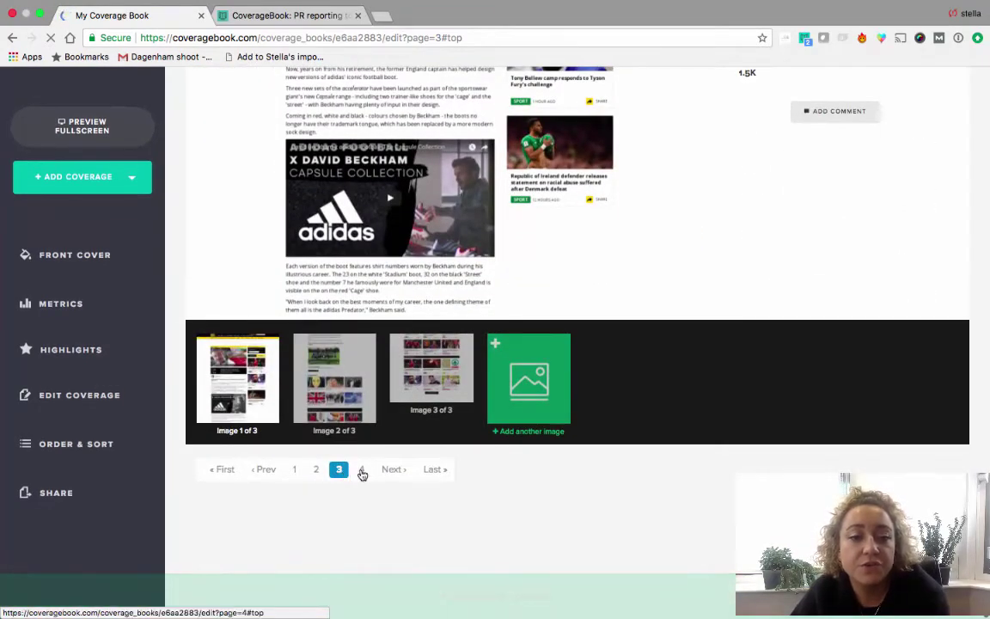
left_click(362, 470)
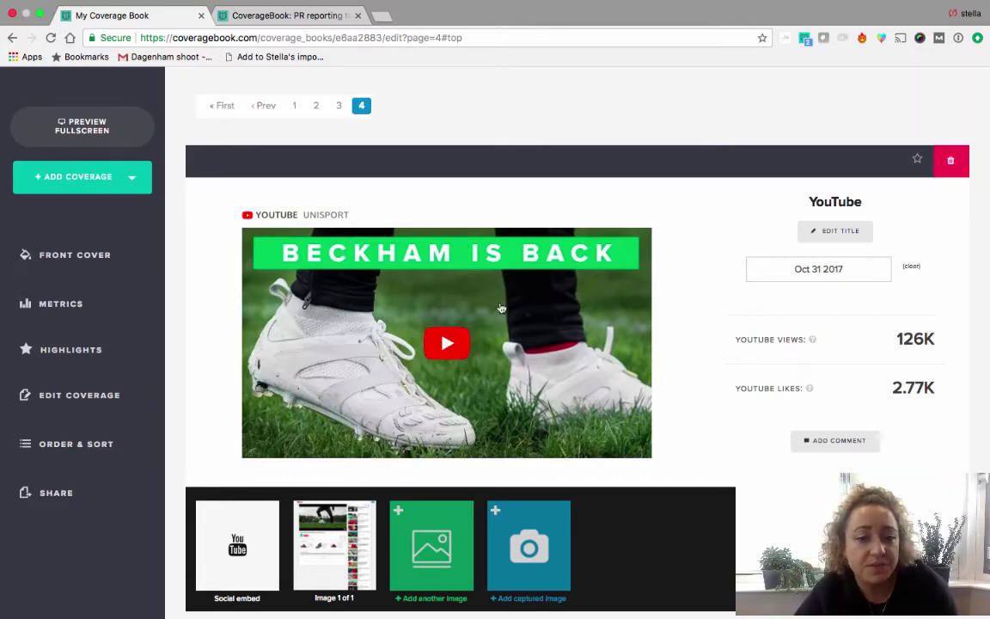
- Go back up to the book's metrics summary and examine the YouTube views metric
scroll(528, 366, "up", 20)
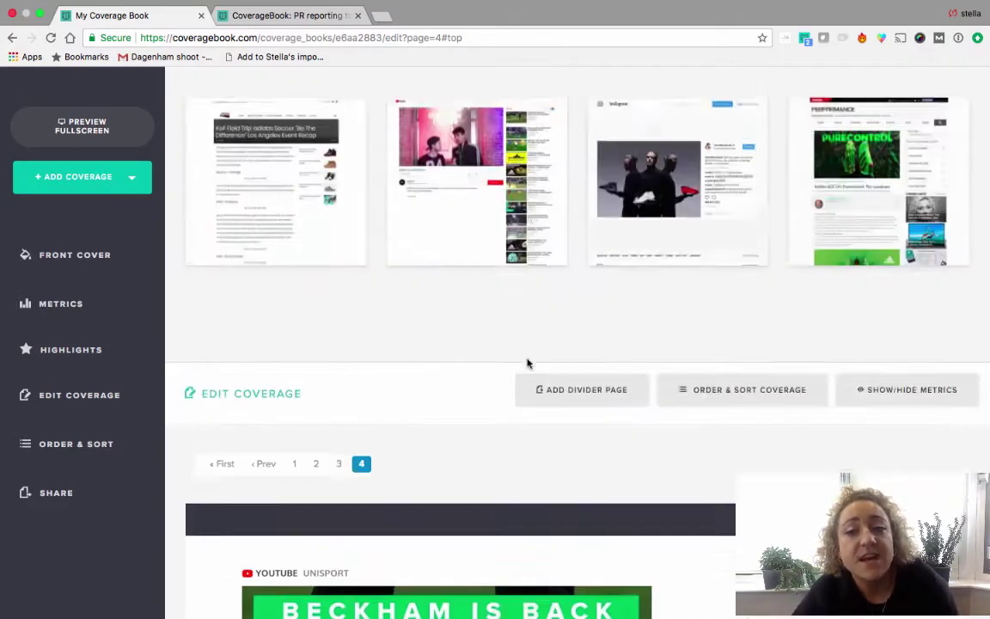
scroll(526, 362, "down", 4)
scroll(529, 363, "down", 3)
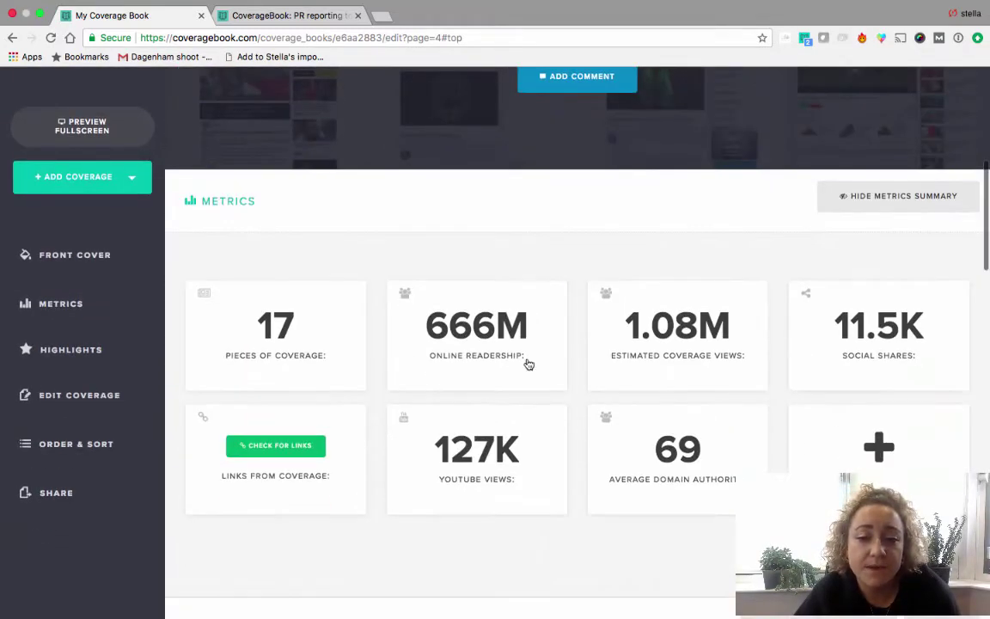
mouse_move(414, 430)
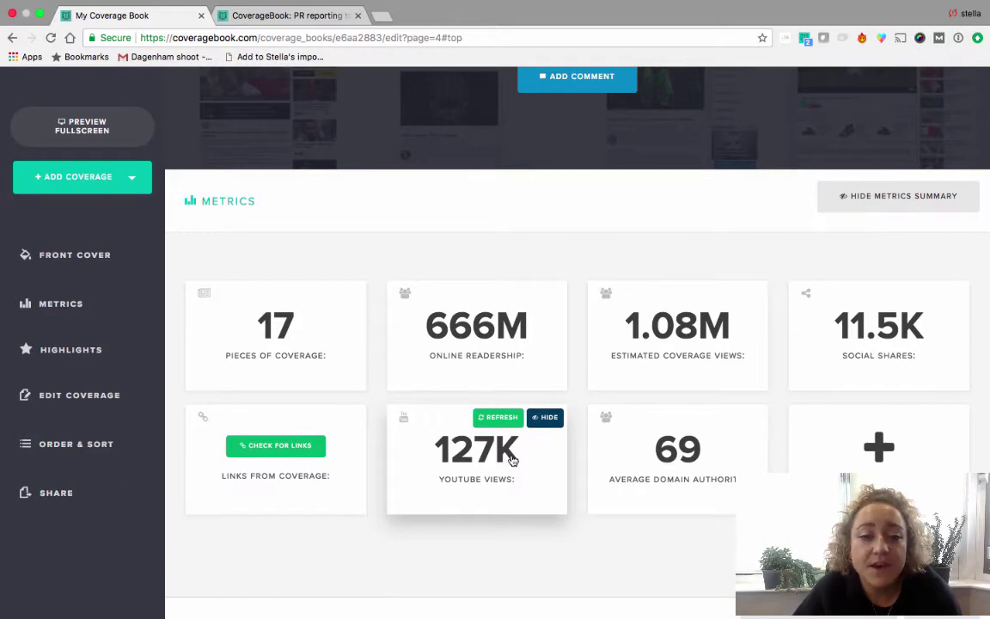
scroll(508, 455, "up", 1)
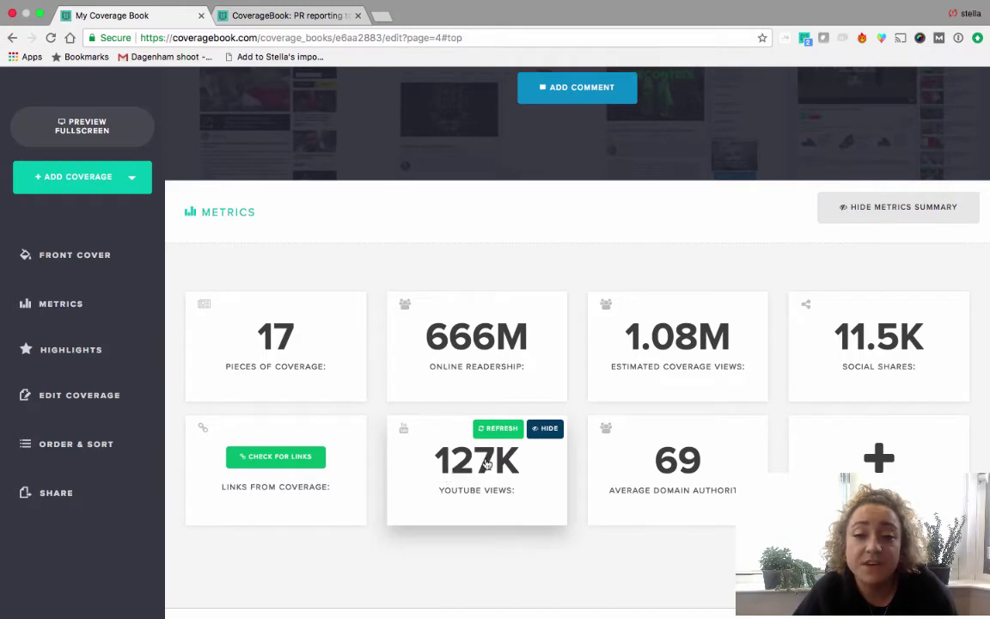
- Open the fullscreen preview of the book and look through its cover, highlights and first coverage items, including KicksOnFire.com
left_click(99, 136)
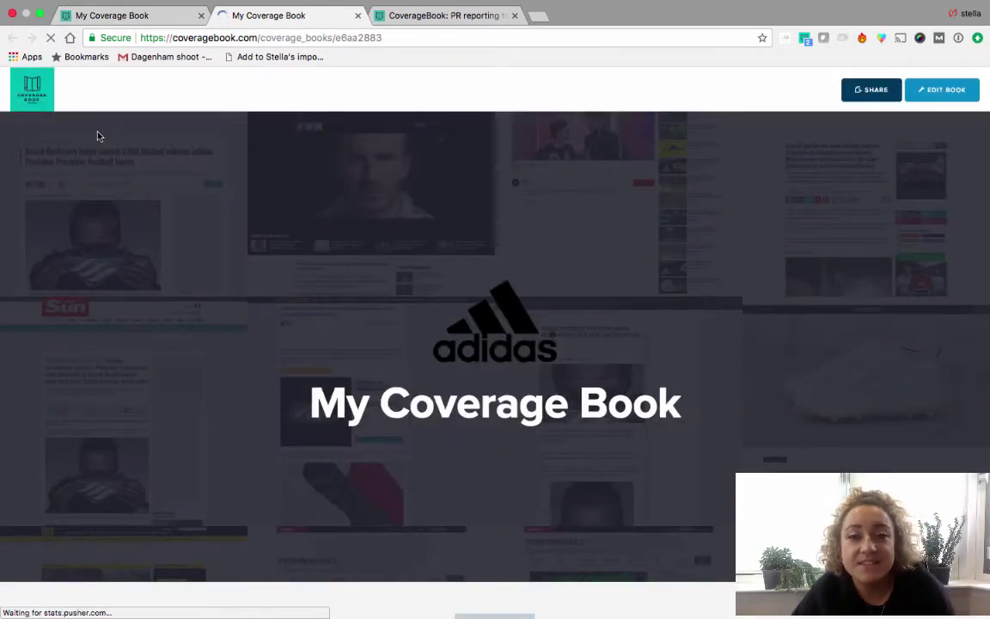
scroll(324, 238, "down", 3)
scroll(324, 239, "down", 2)
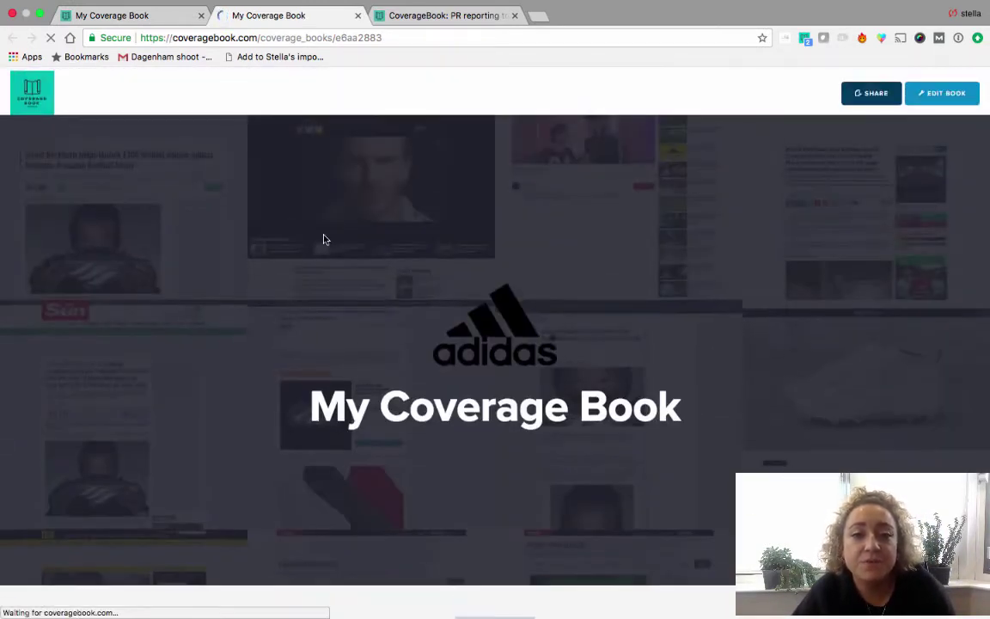
scroll(324, 239, "down", 10)
scroll(324, 239, "down", 15)
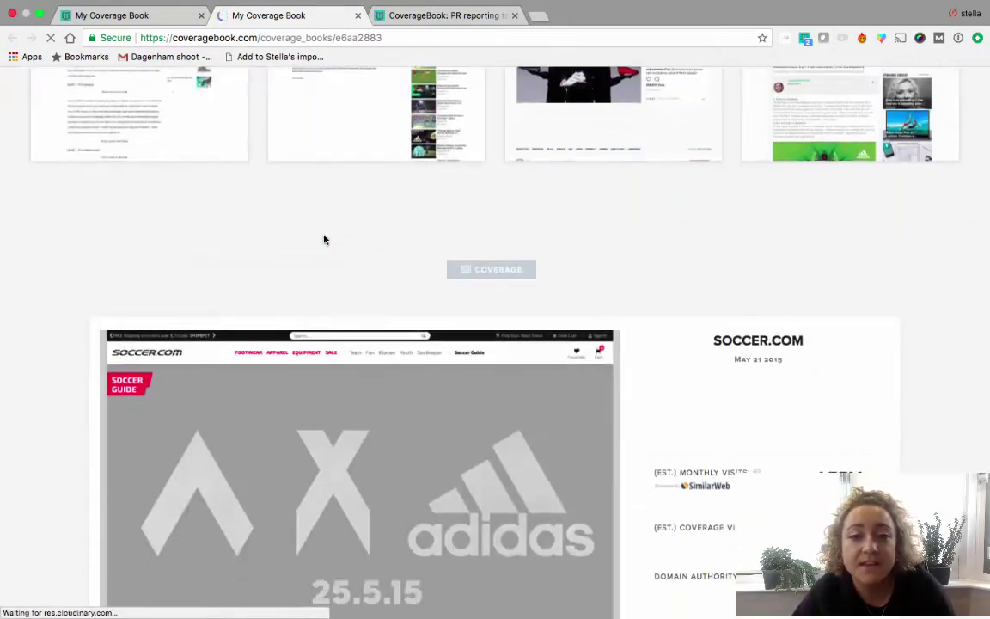
scroll(324, 239, "down", 5)
scroll(324, 239, "up", 5)
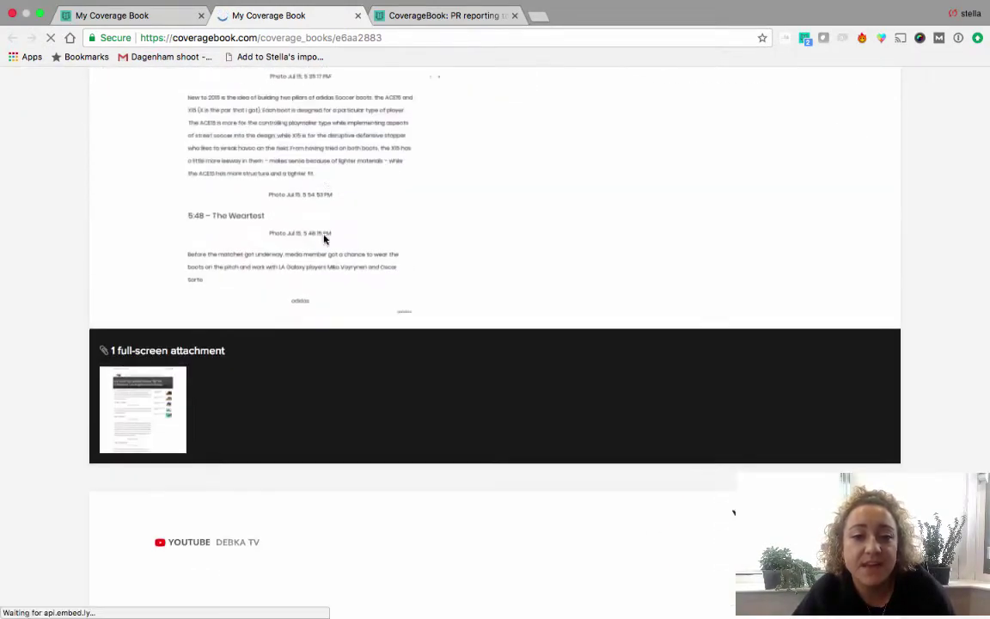
scroll(325, 240, "up", 2)
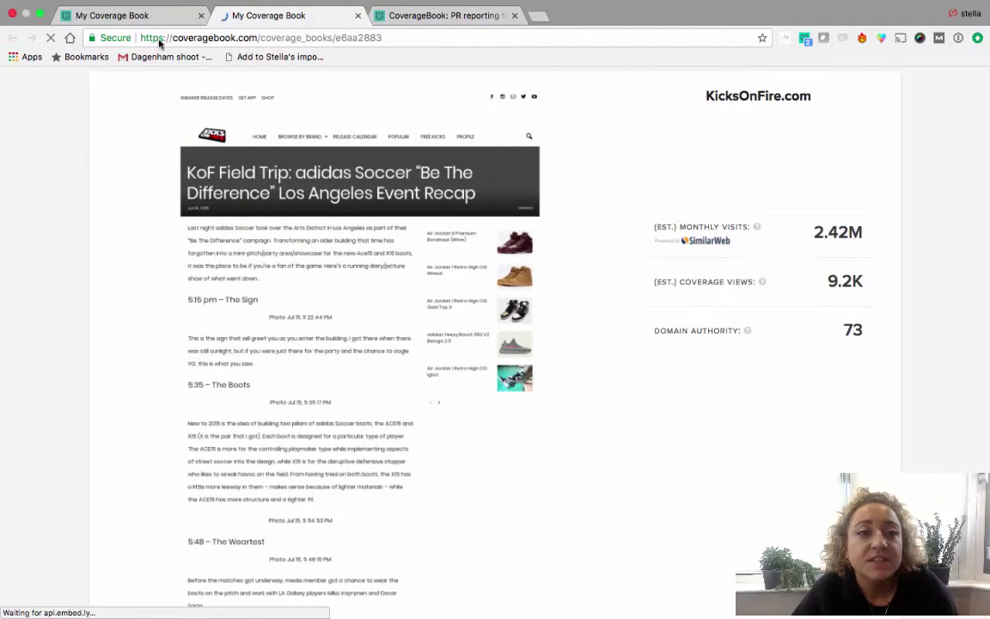
- Return to the book editor and refresh the social shares and YouTube views for all online coverage items
left_click(112, 31)
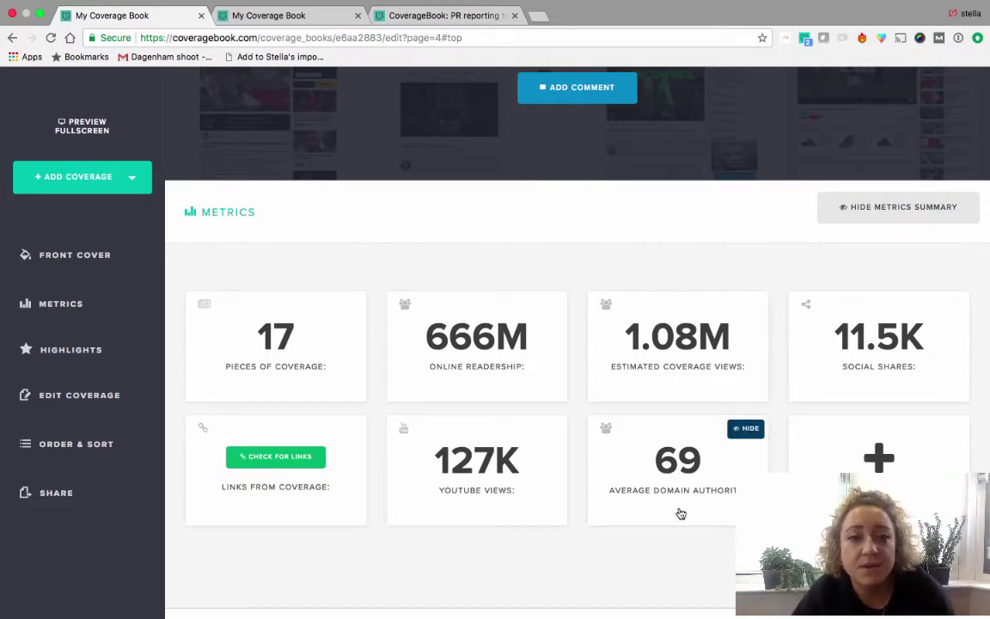
mouse_move(560, 471)
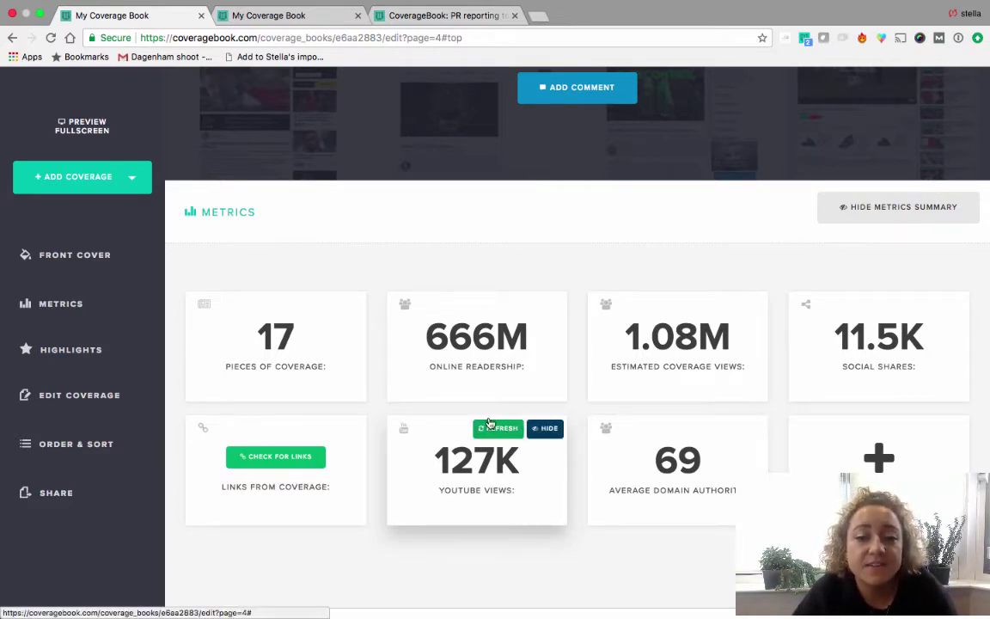
left_click(495, 429)
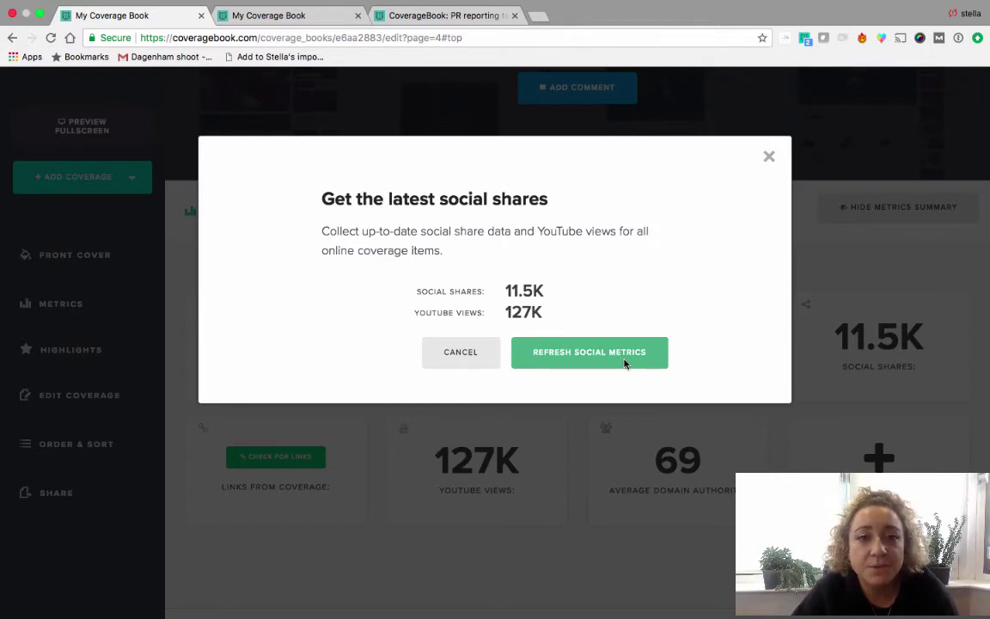
left_click(625, 362)
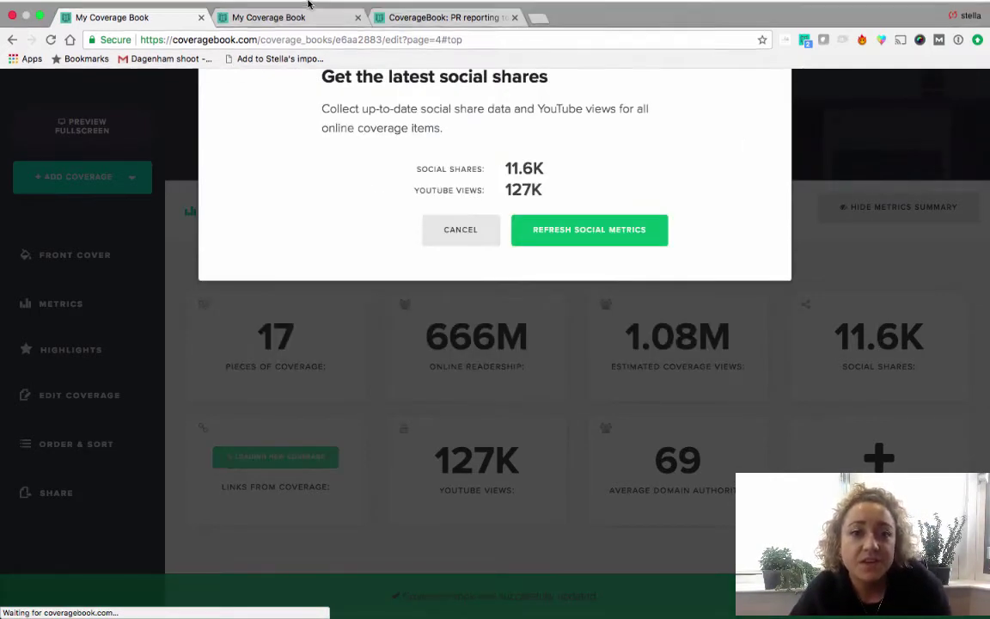
- Review the metrics summary and the KicksOnFire.com and DEBKA TV YouTube coverage items in the book's fullscreen preview
left_click(290, 29)
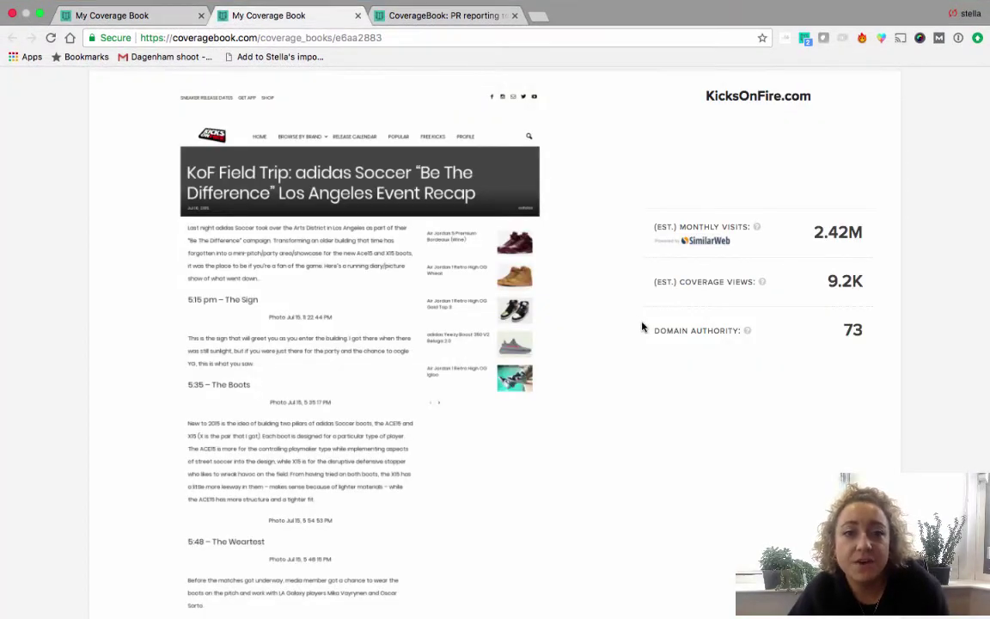
scroll(641, 324, "up", 15)
scroll(643, 327, "down", 4)
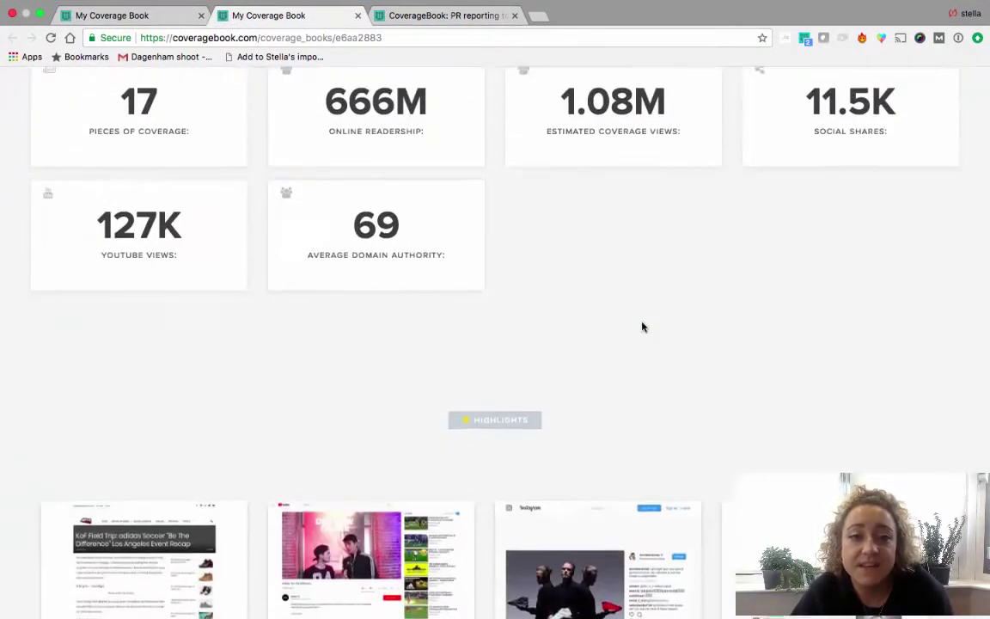
scroll(643, 326, "up", 2)
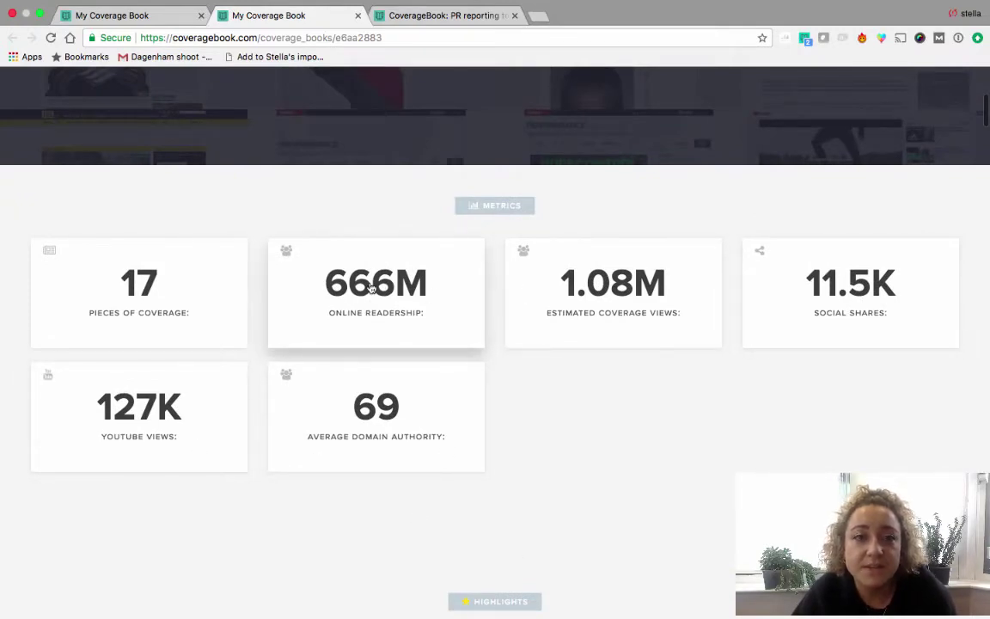
scroll(372, 288, "down", 15)
scroll(372, 288, "down", 10)
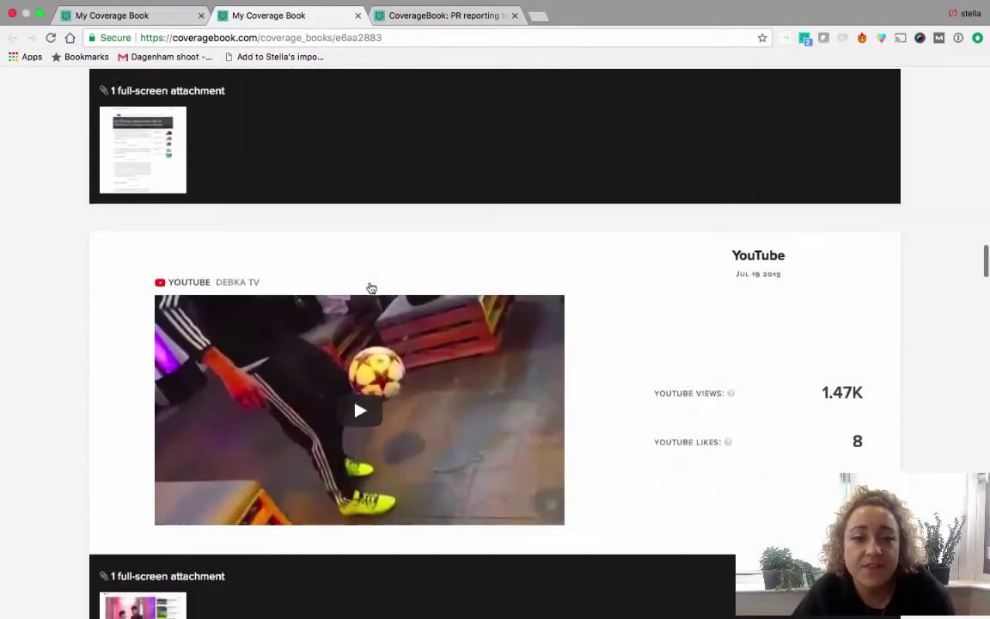
scroll(371, 292, "up", 3)
scroll(372, 293, "up", 1)
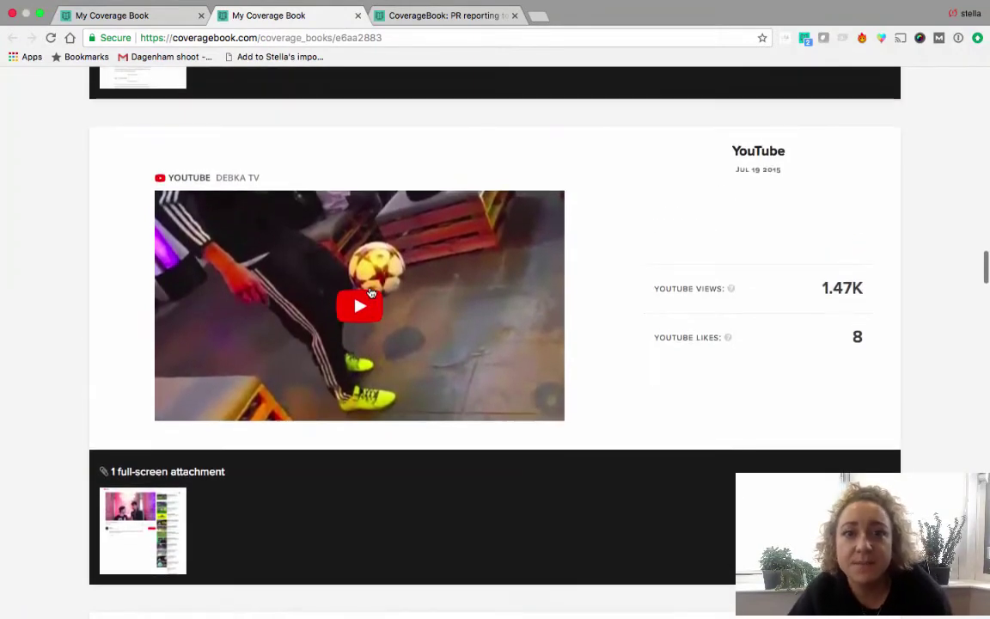
scroll(443, 363, "up", 10)
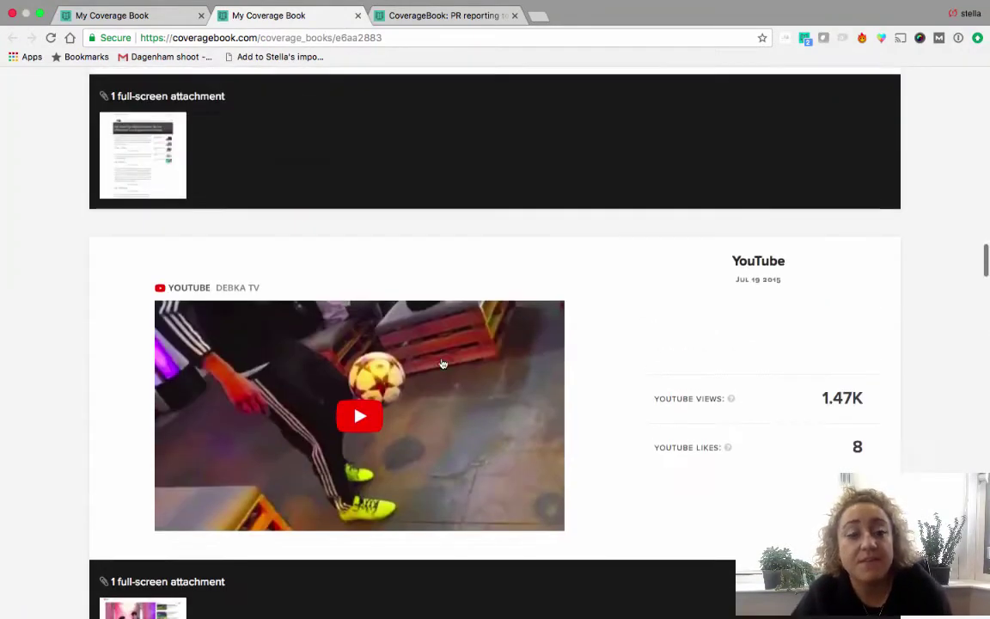
scroll(443, 364, "up", 4)
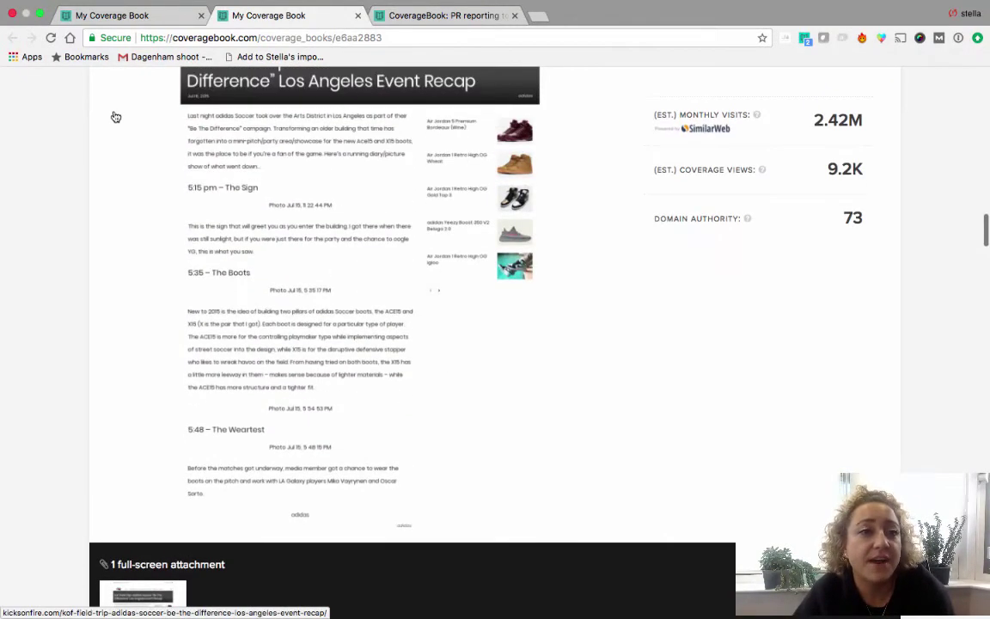
- Back in the book editor, dismiss the social metrics refresh dialog and get the shareable online link for the coverage book
left_click(155, 13)
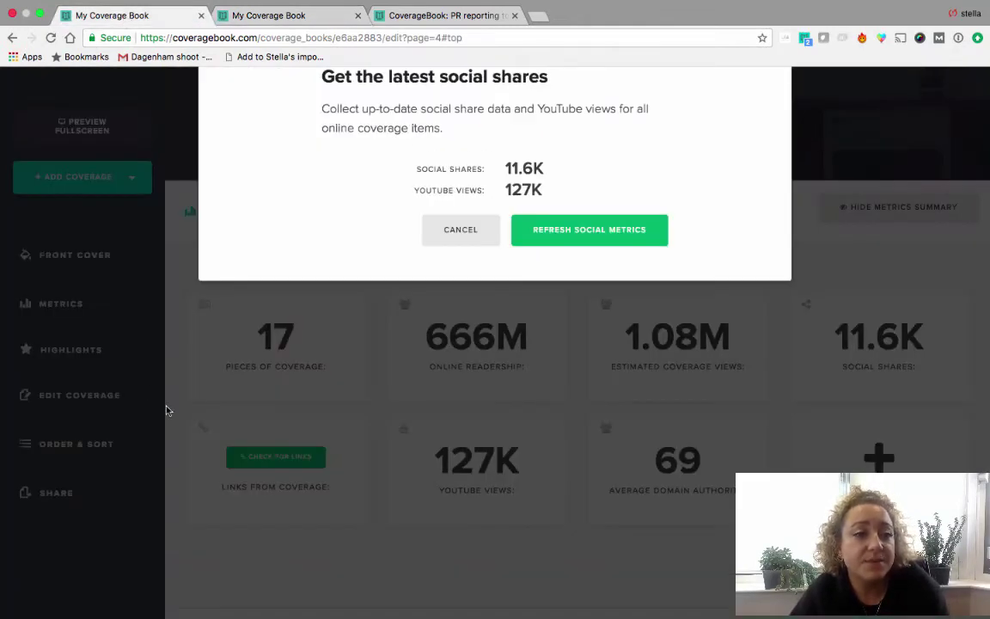
left_click(483, 227)
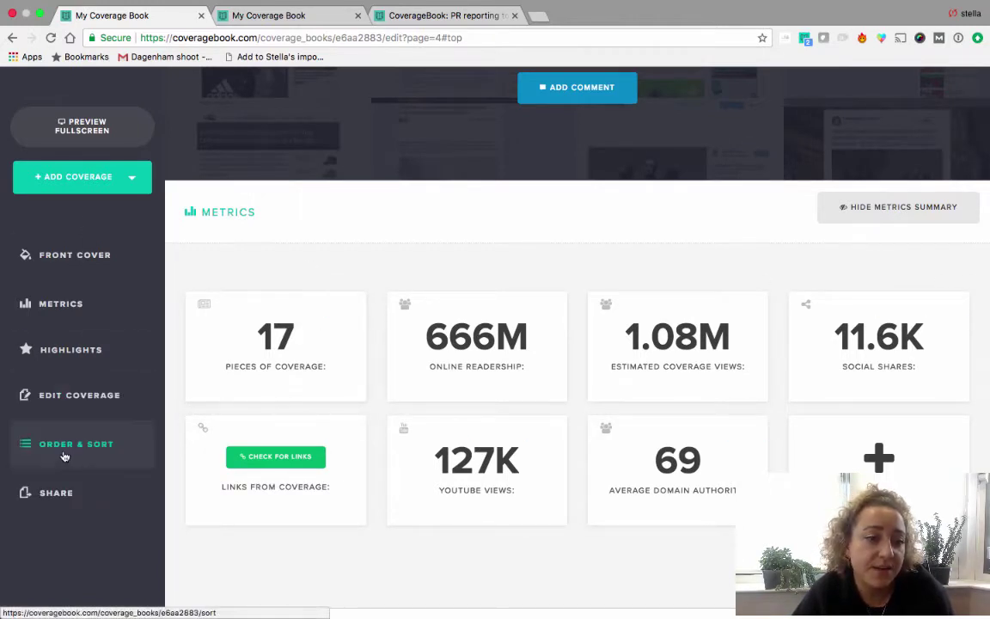
left_click(73, 503)
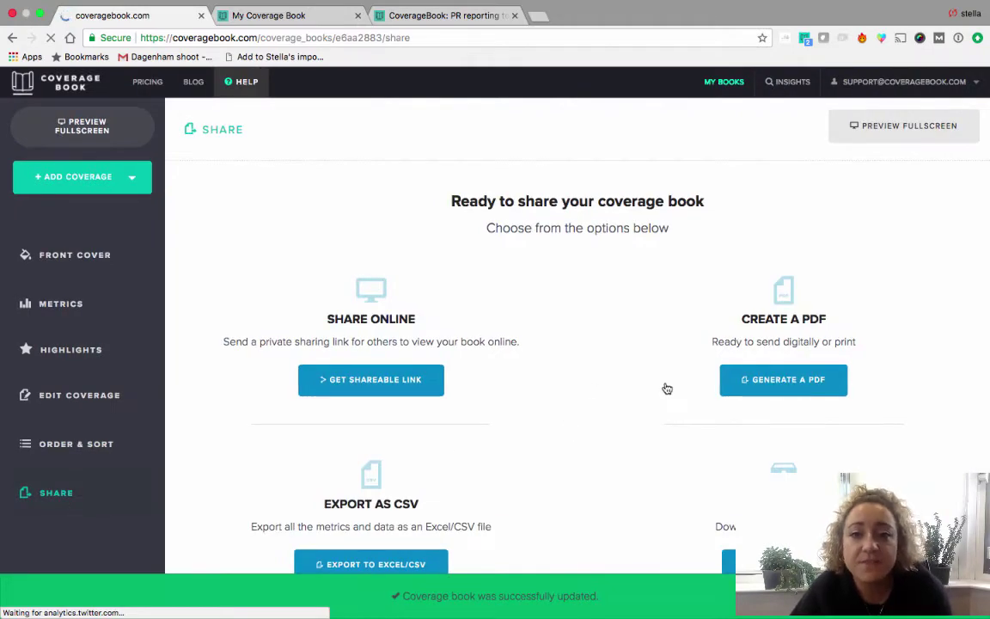
scroll(674, 388, "down", 1)
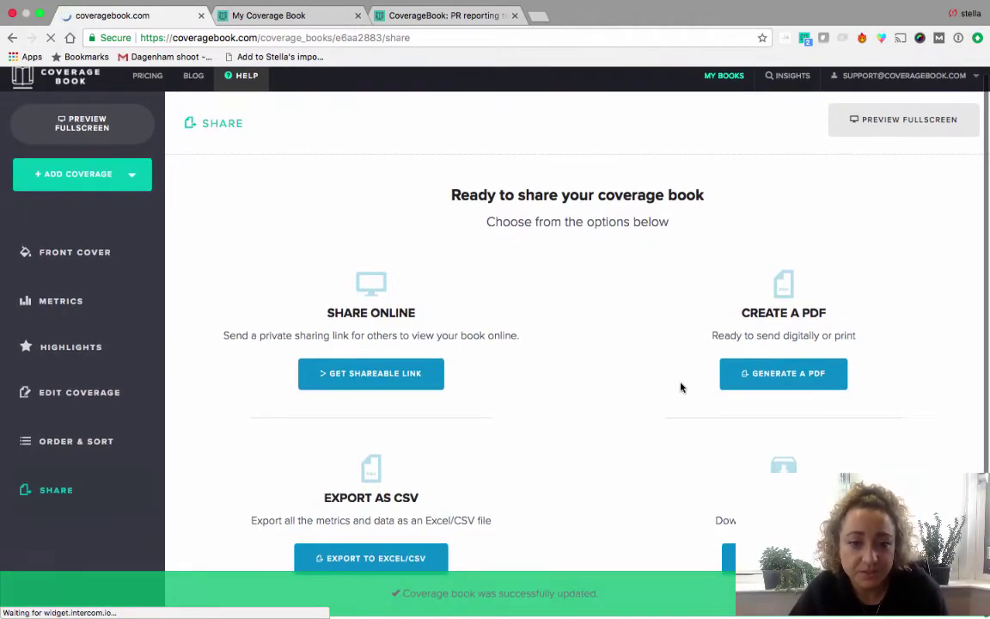
left_click(419, 375)
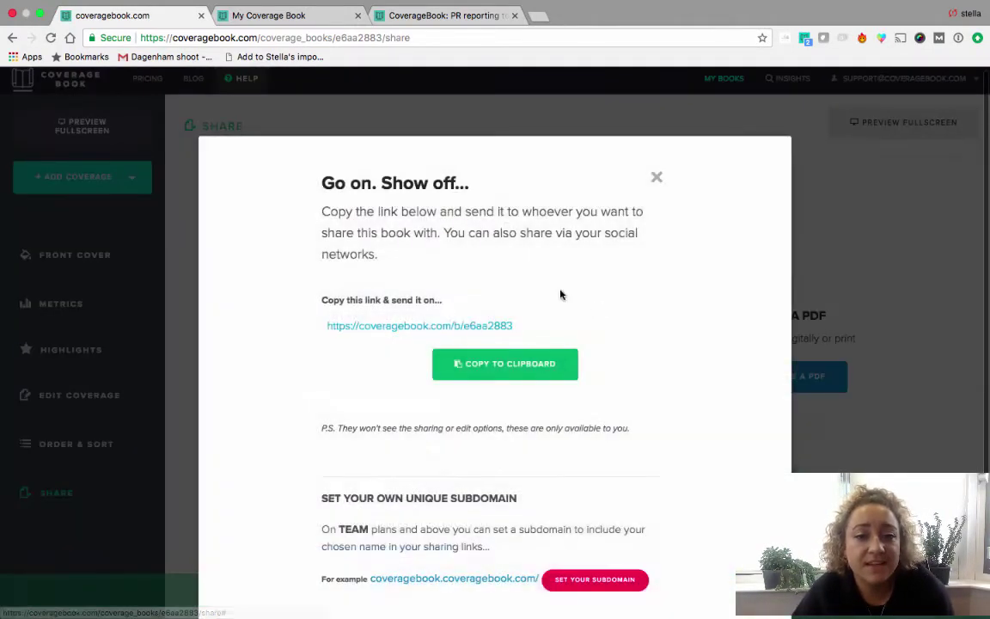
- Copy the book's shareable link to the clipboard, and generate a PDF that includes all images for each piece of coverage
left_click(513, 367)
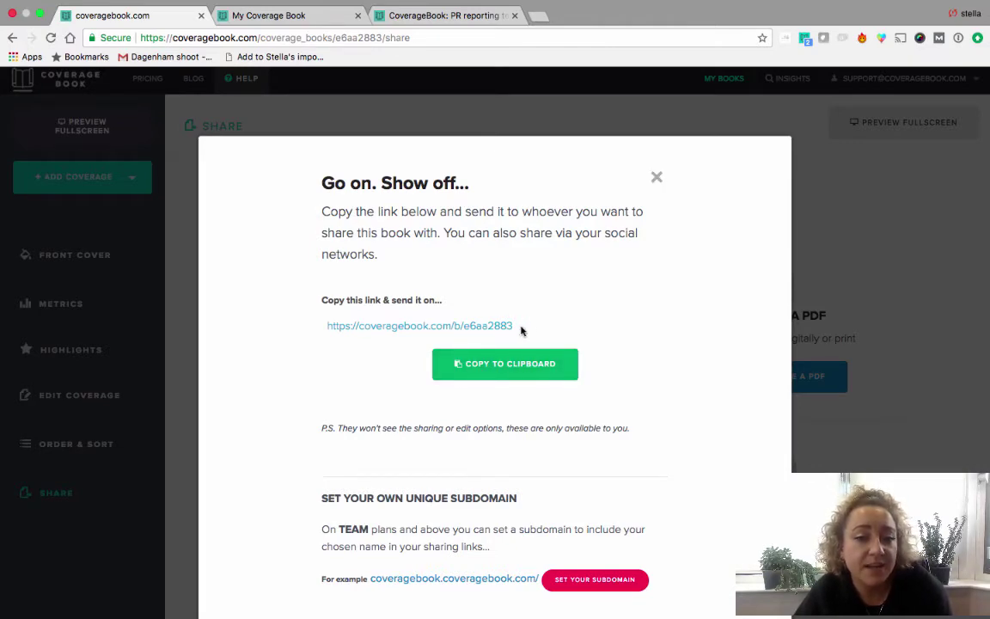
left_click(656, 177)
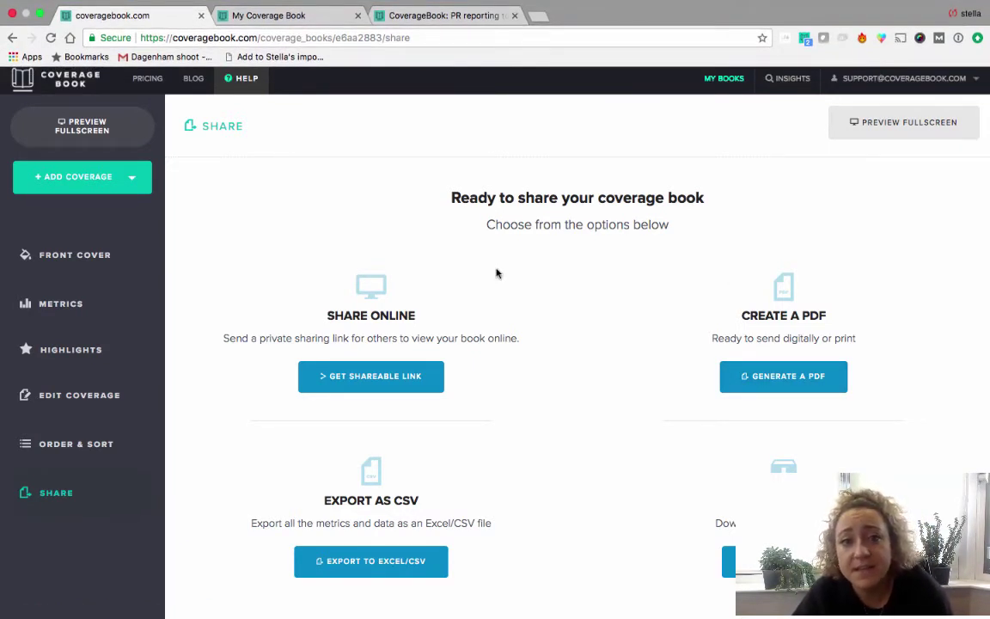
left_click(758, 382)
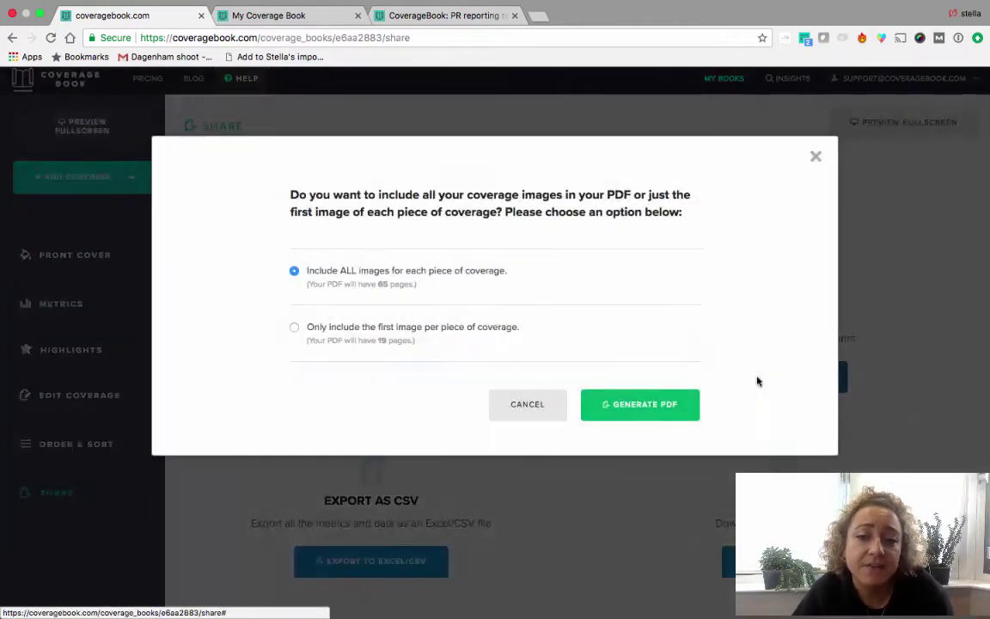
left_click(654, 401)
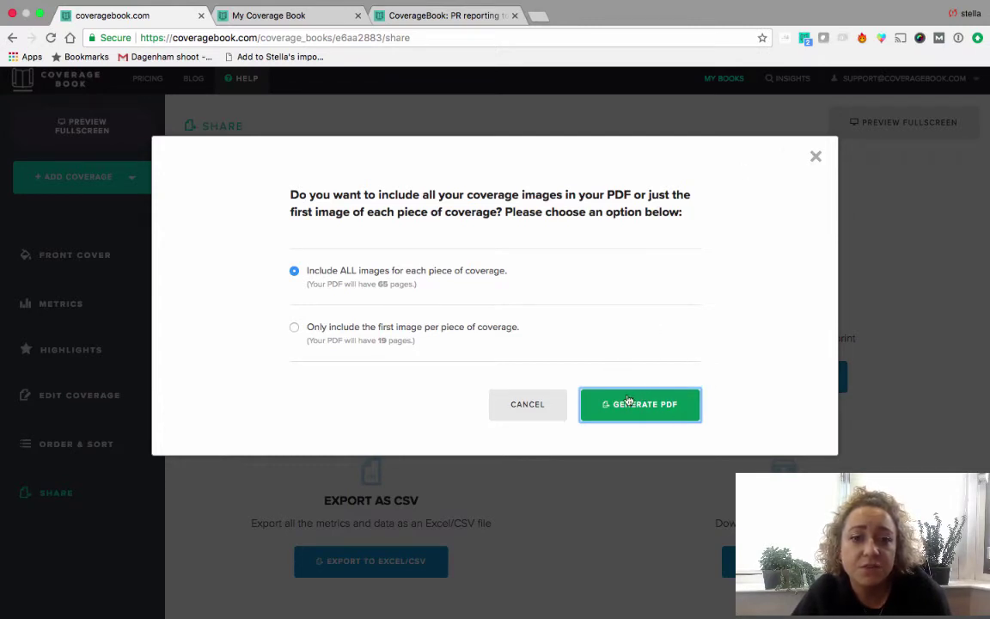
left_click(639, 413)
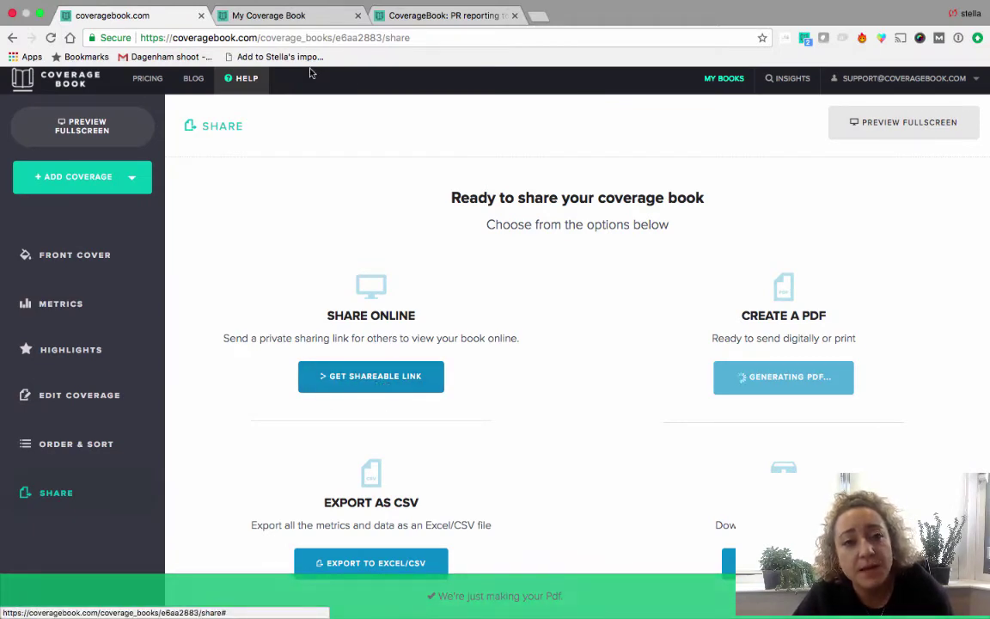
- Check the front cover in the book's fullscreen preview and return to the sharing options
left_click(291, 18)
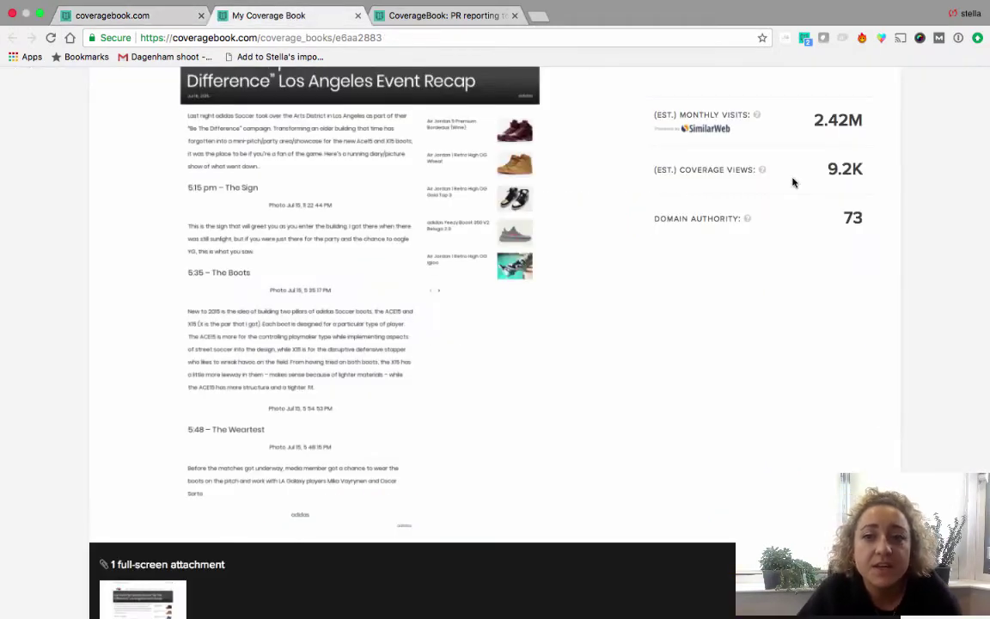
scroll(828, 232, "up", 20)
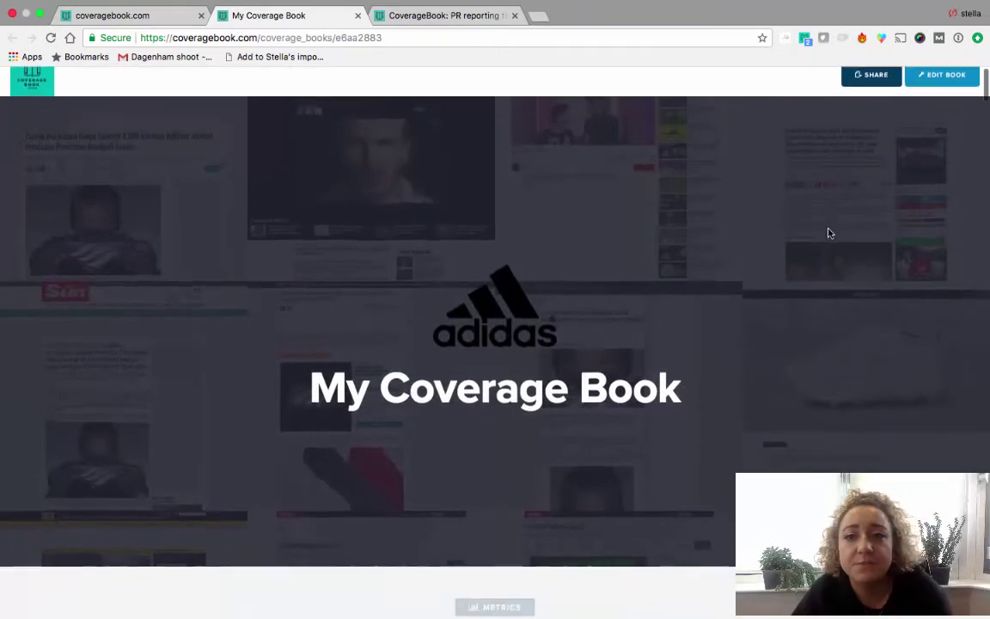
mouse_move(183, 7)
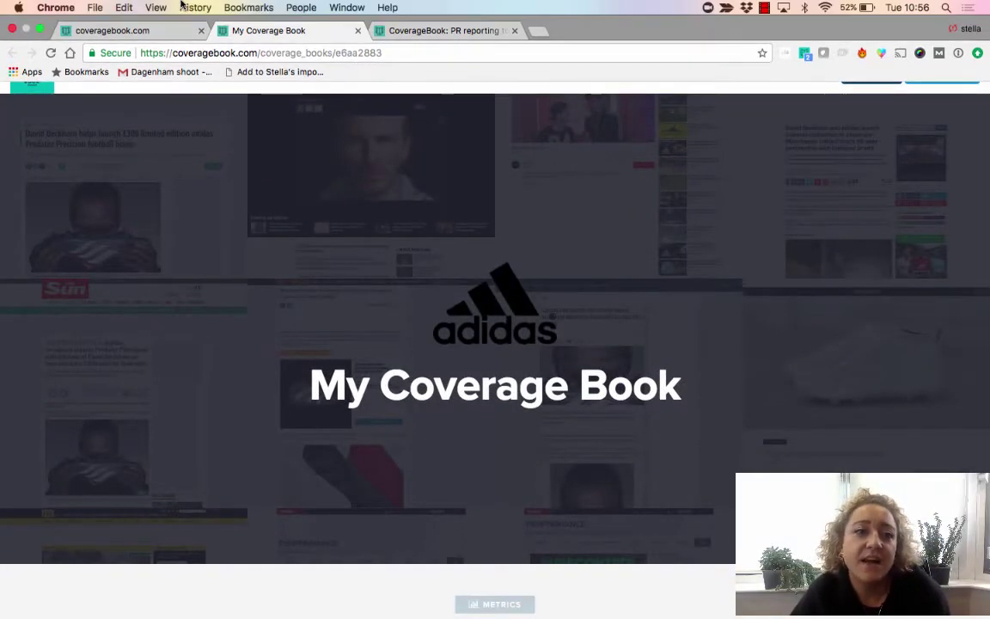
left_click(148, 31)
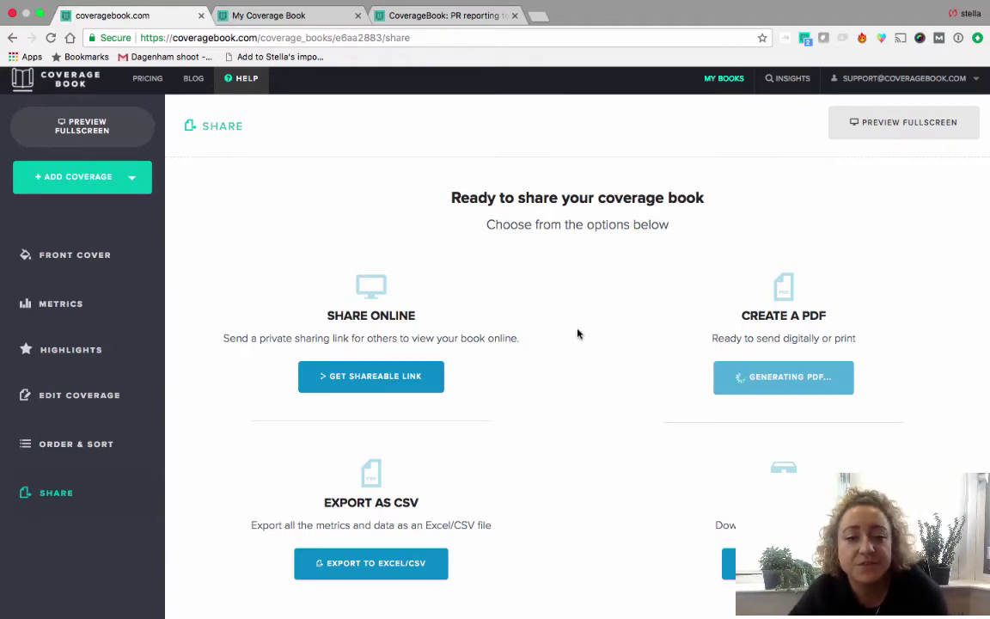
- Export the book's metrics and data as an Excel/CSV file and examine the exported spreadsheet's coverage rows and metric columns in Numbers
scroll(578, 333, "down", 1)
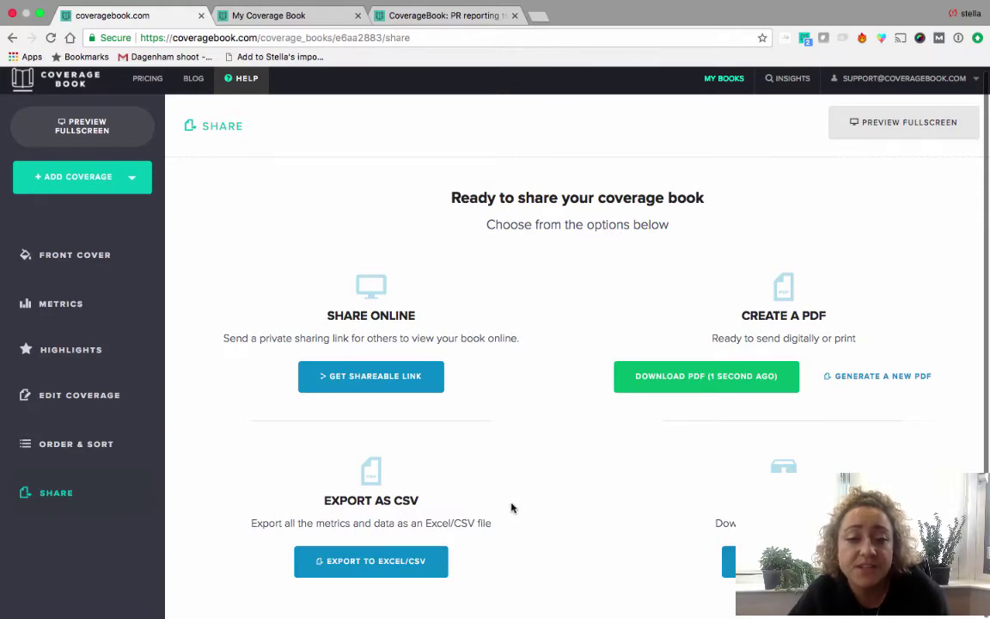
left_click(422, 563)
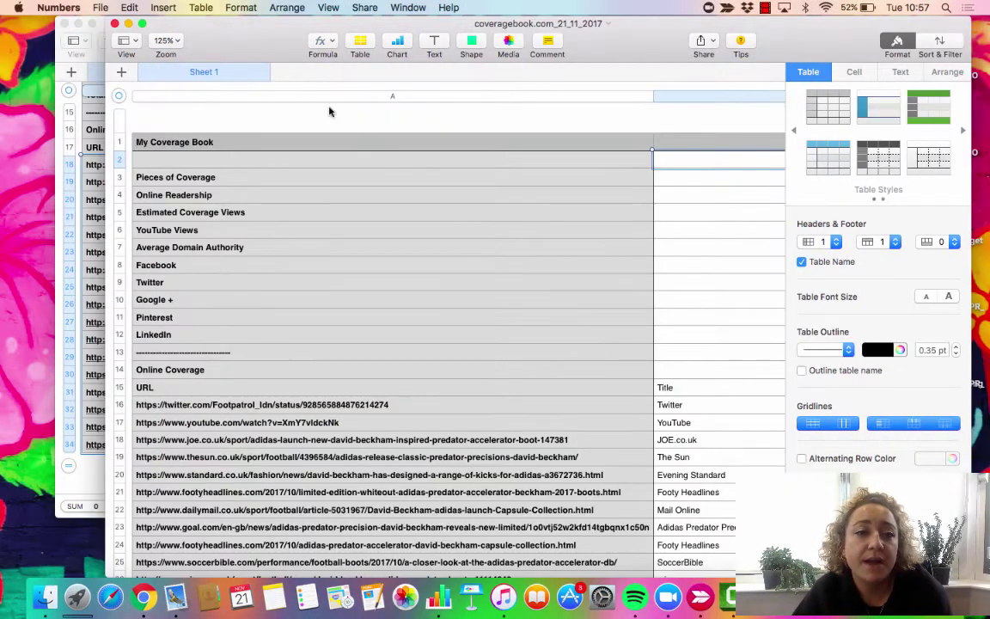
left_click(141, 23)
scroll(432, 251, "down", 5)
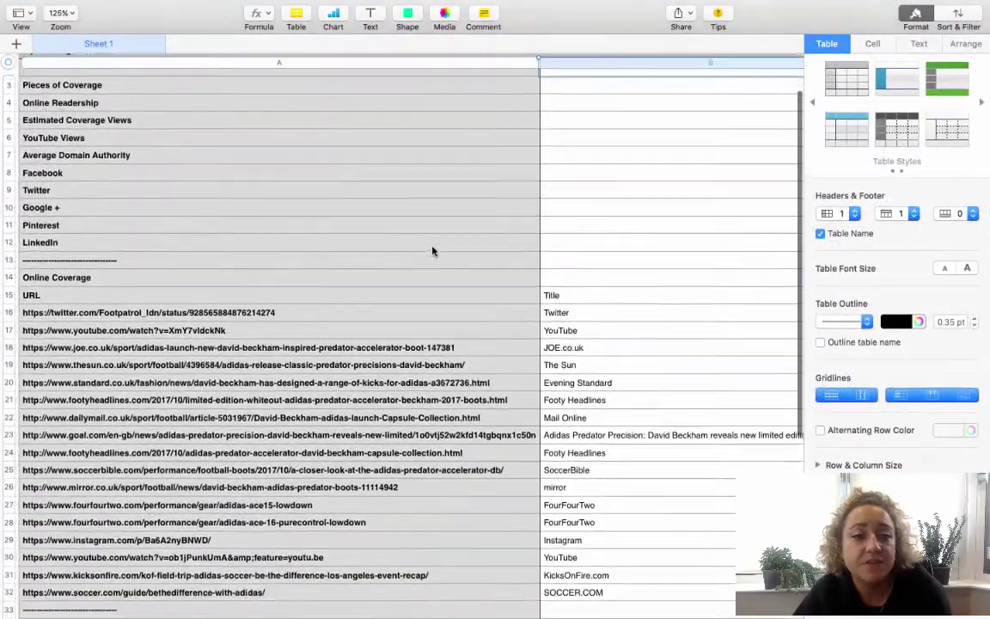
scroll(432, 251, "right", 10)
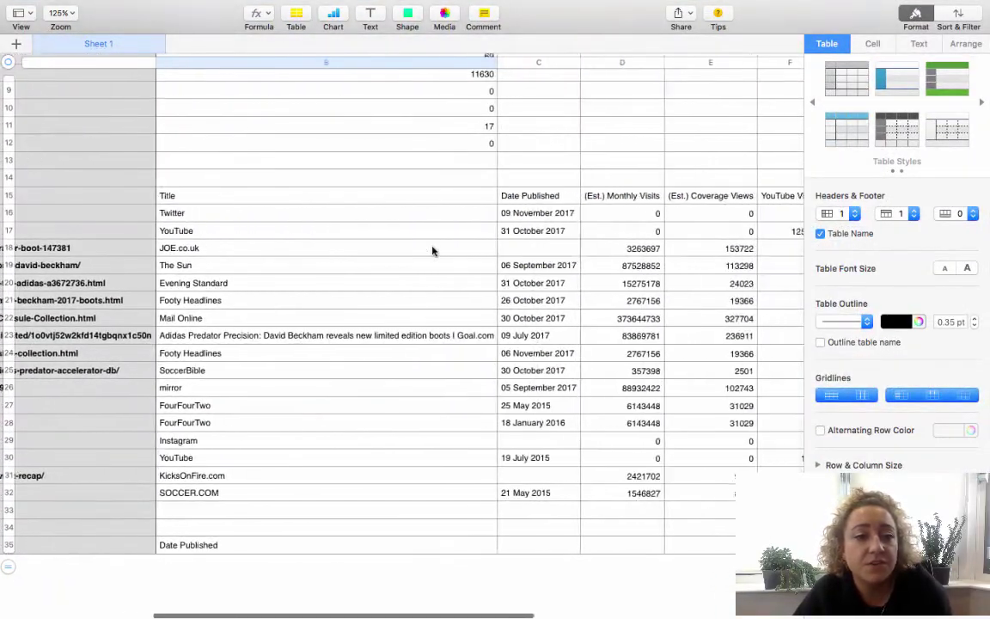
scroll(432, 251, "right", 8)
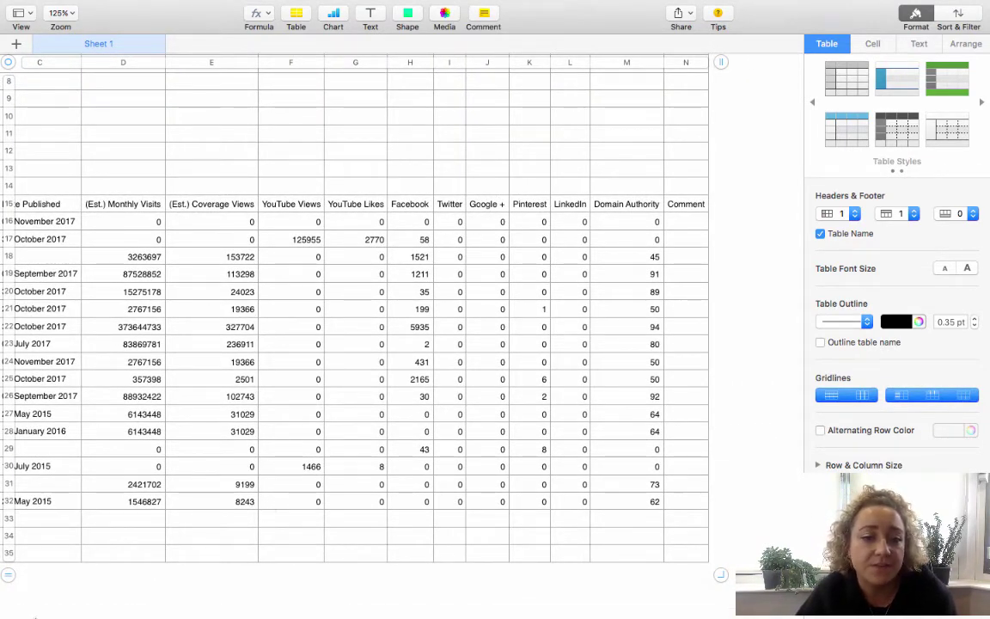
- Back in Chrome, open the book for editing and set its cover title to "Monthly coverage" with text colour #0a0909
mouse_move(45, 597)
left_click(145, 601)
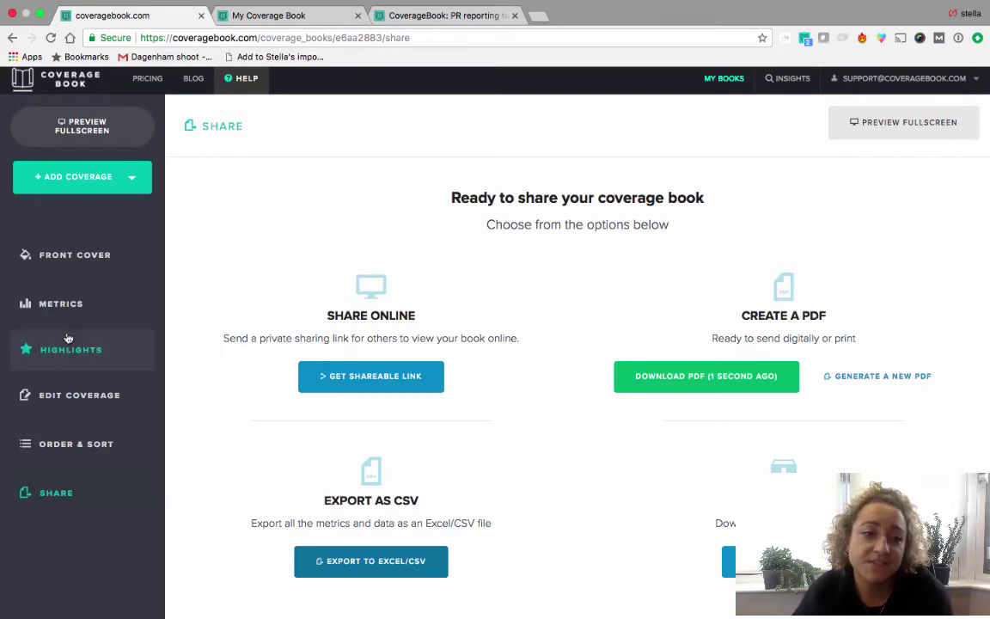
left_click(78, 396)
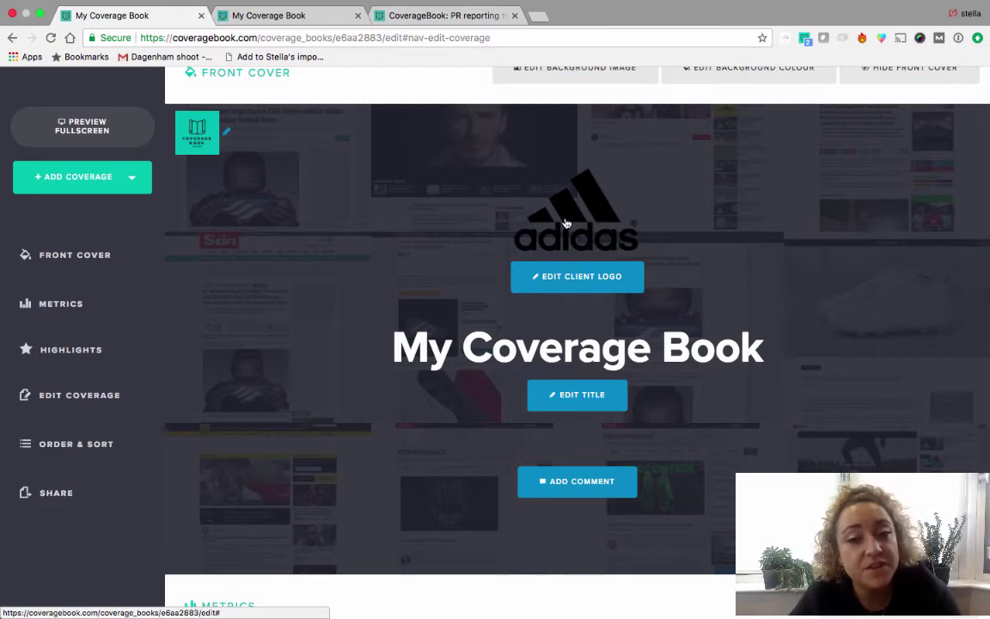
left_click(569, 402)
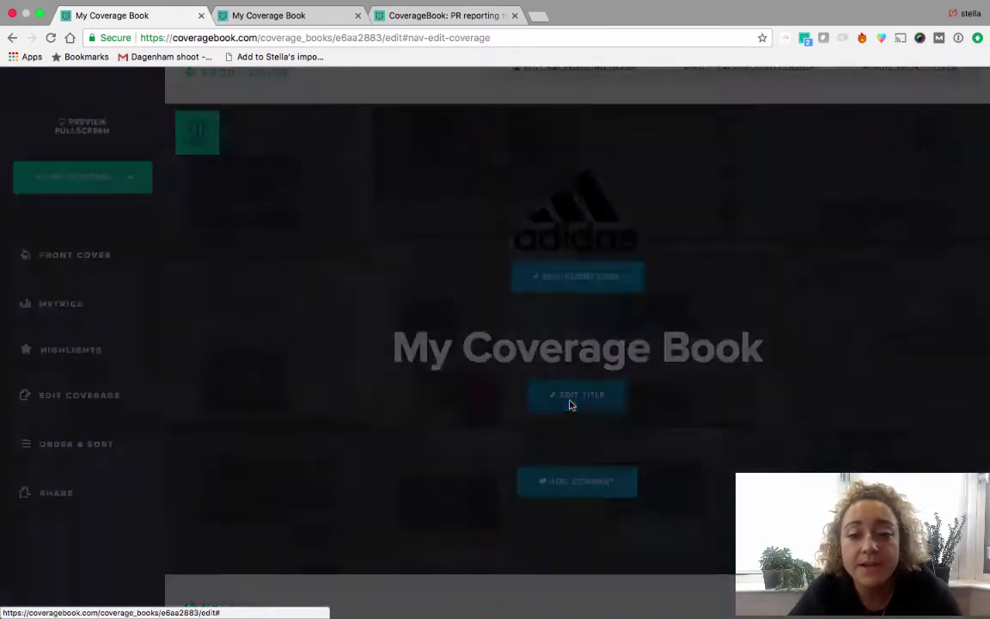
triple_click(420, 353)
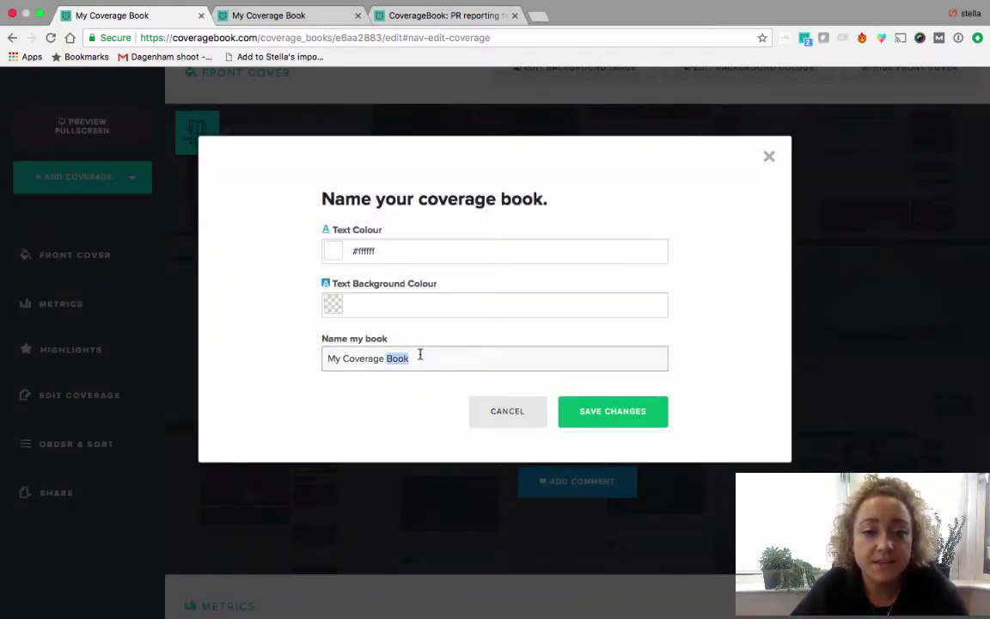
type("Mon")
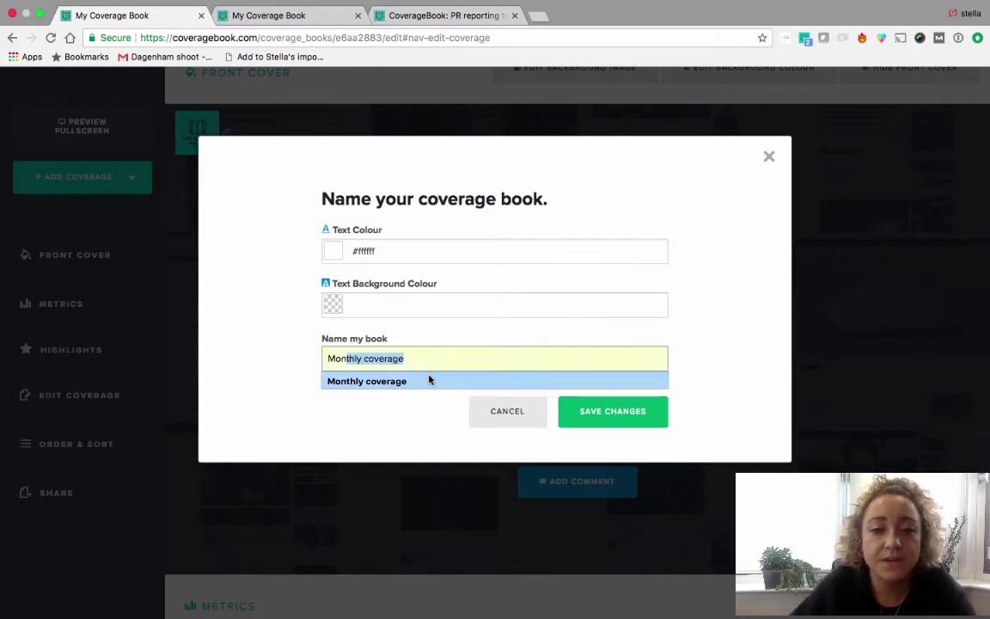
left_click(431, 380)
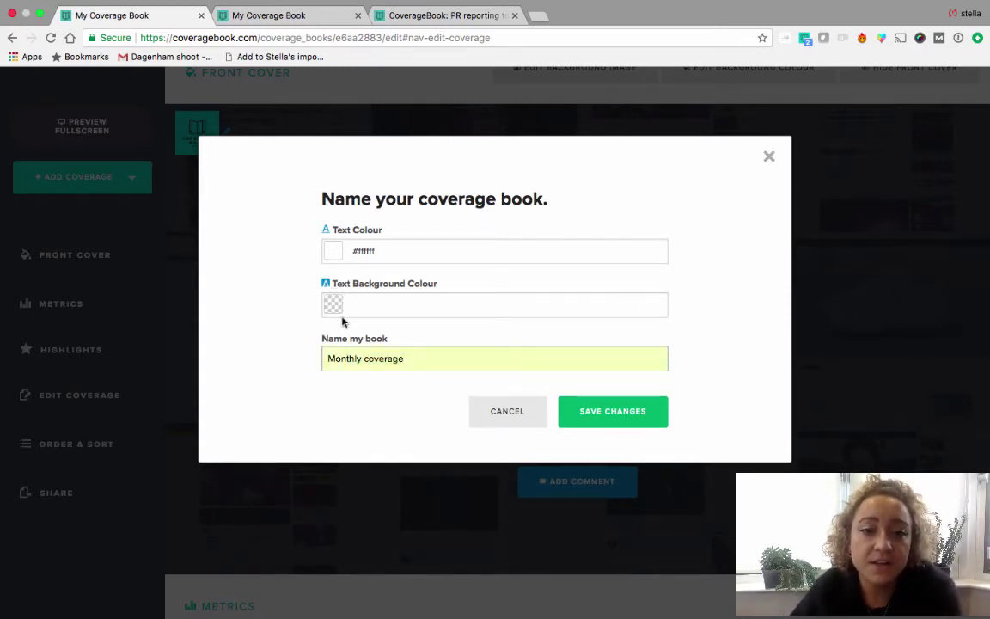
left_click(337, 252)
left_click(329, 375)
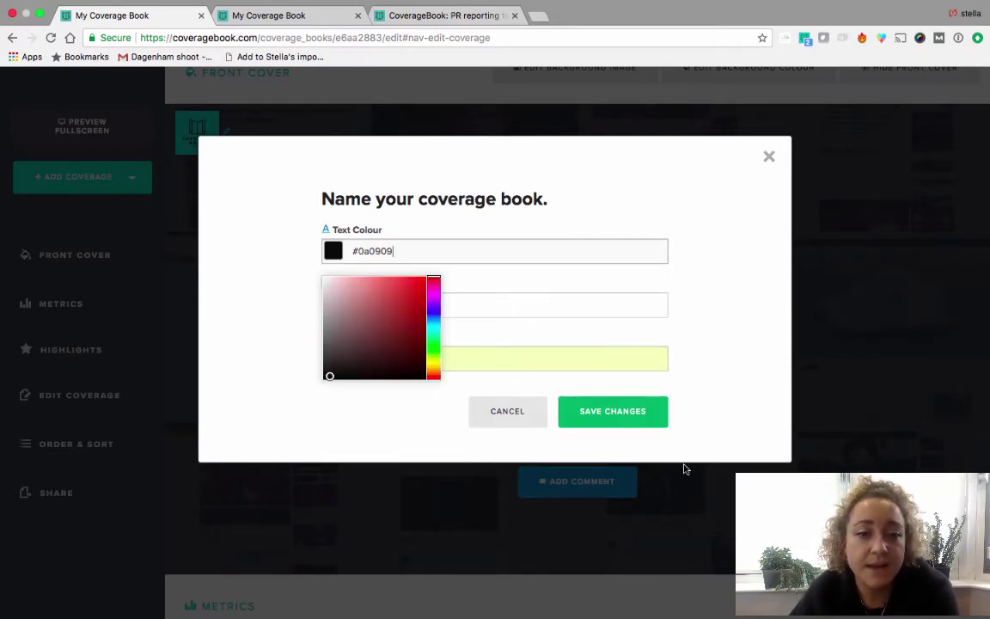
left_click(642, 411)
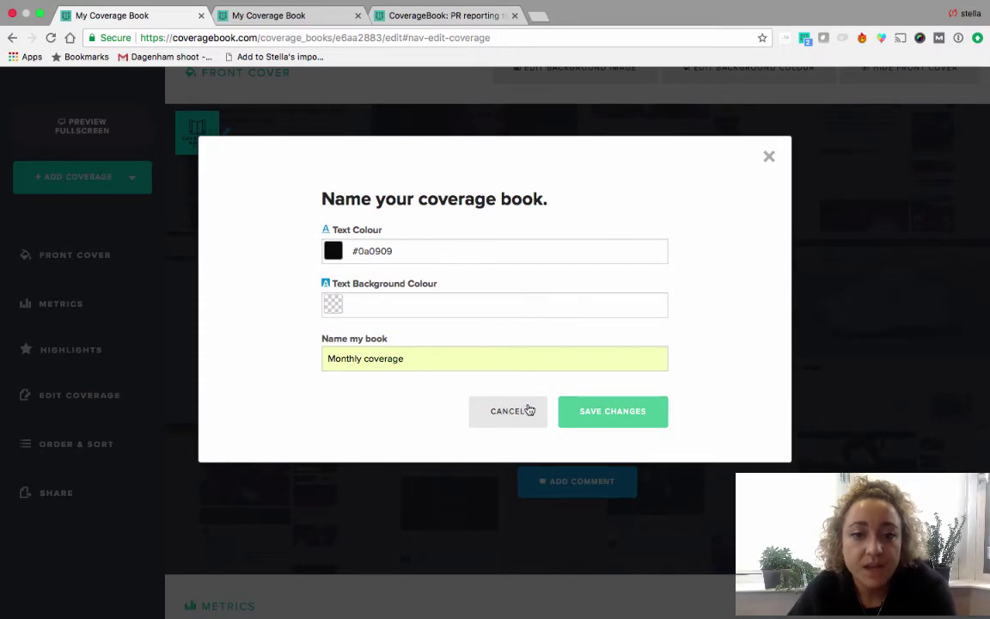
left_click(625, 410)
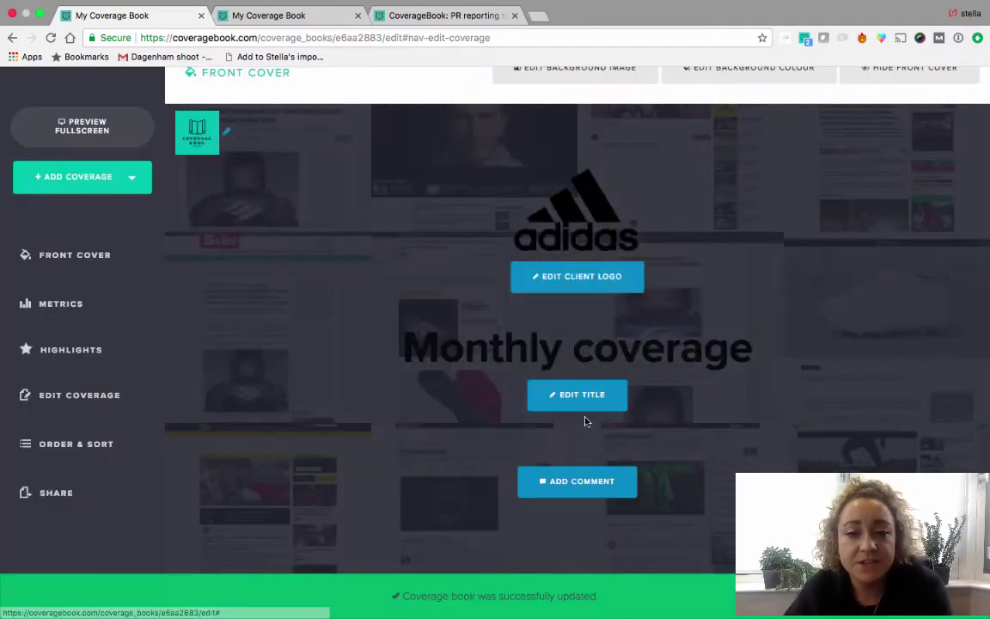
- Add a front cover comment titled "November Coverage" with an empty comment body and save it
left_click(574, 485)
left_click(393, 346)
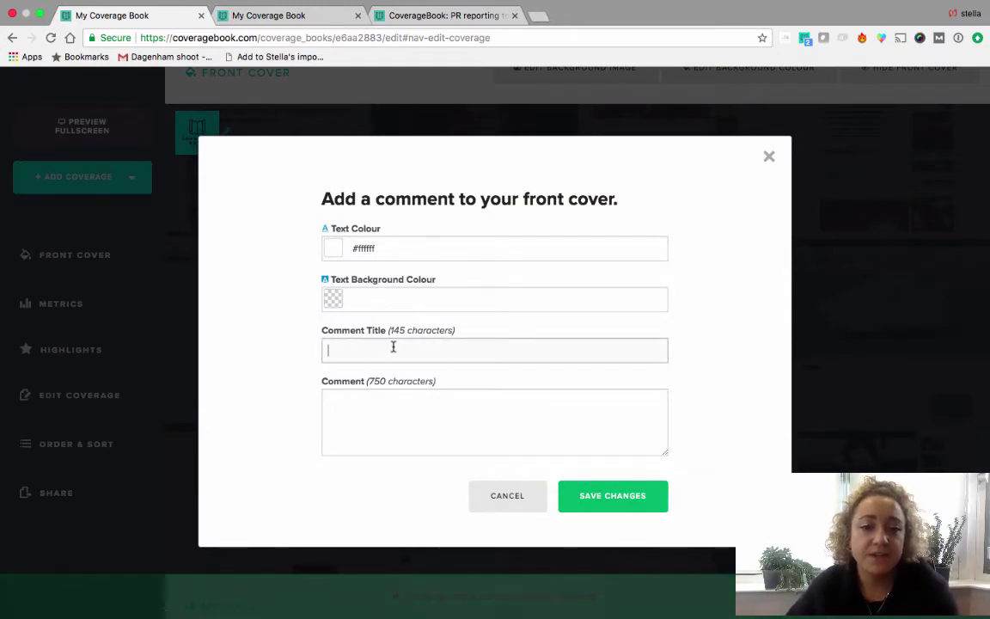
type("No")
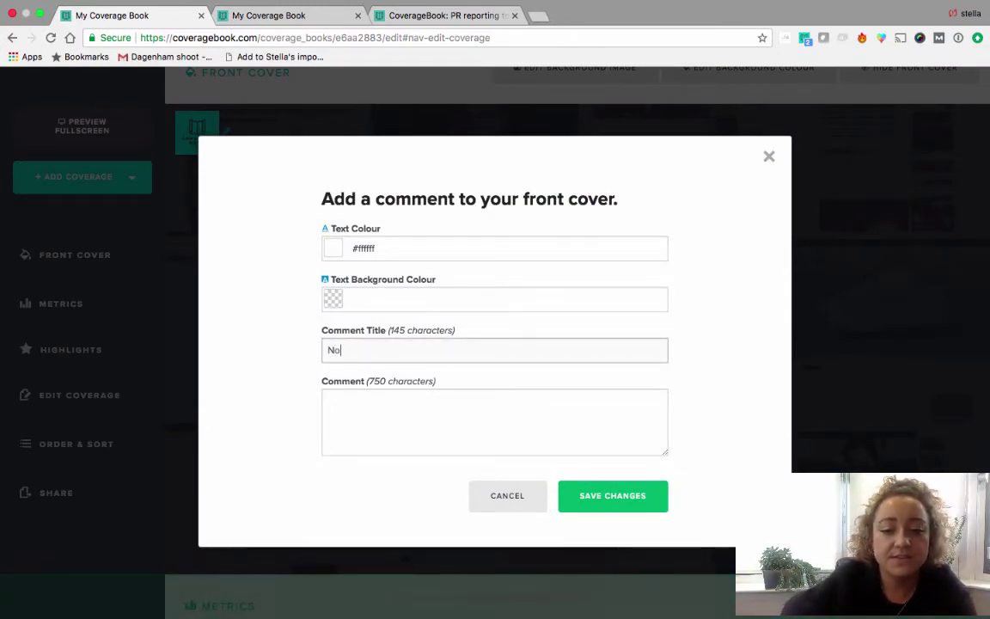
type("vember C")
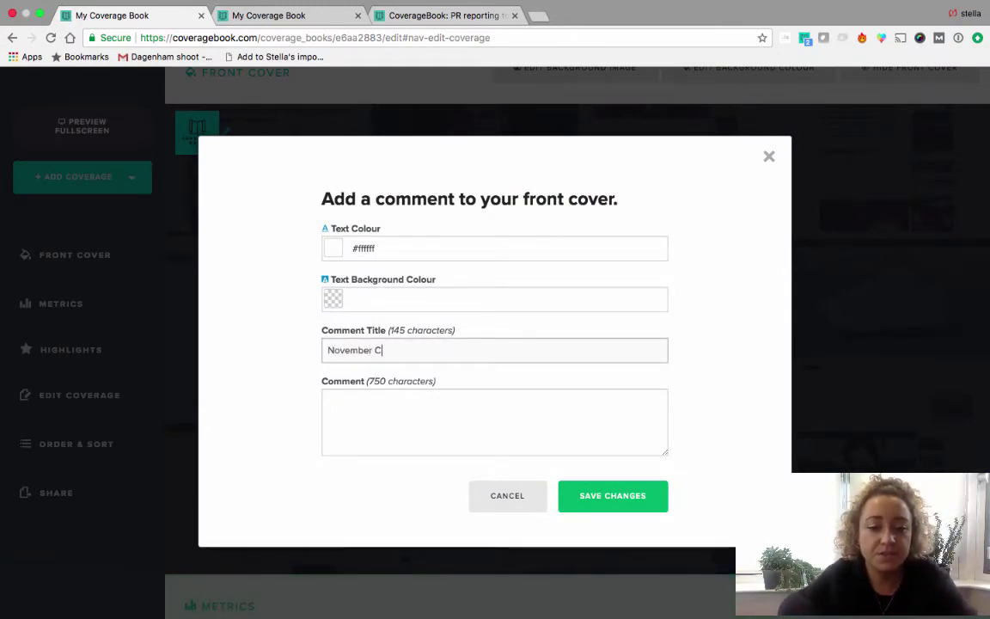
type("overage")
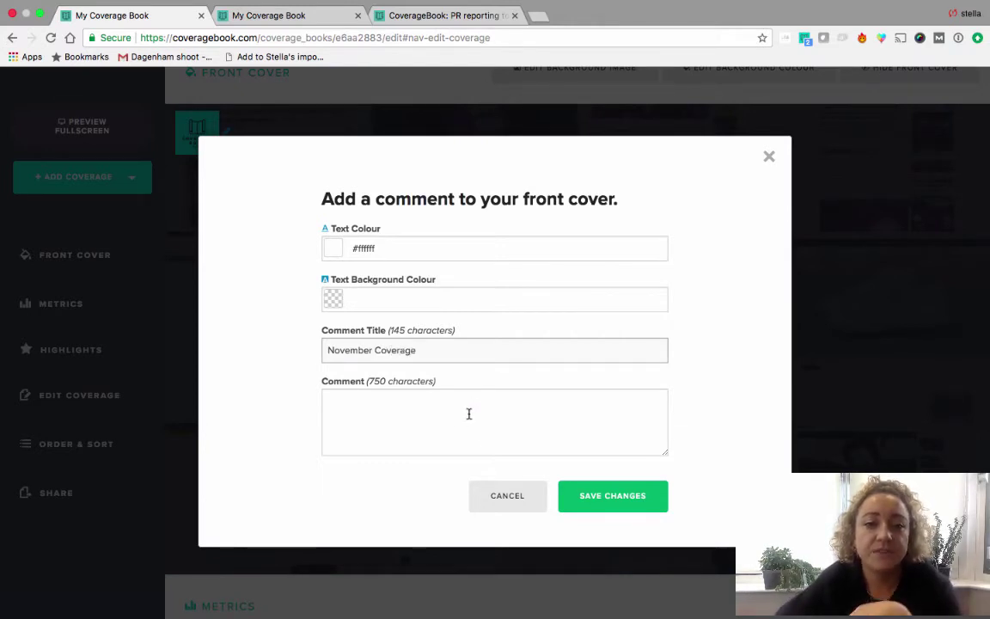
left_click(465, 410)
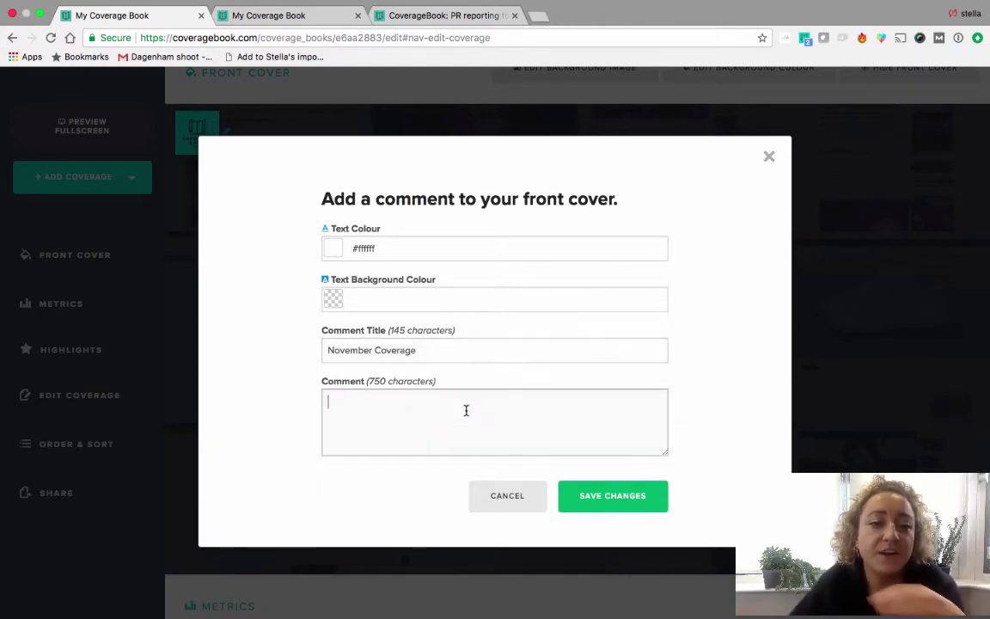
left_click(632, 498)
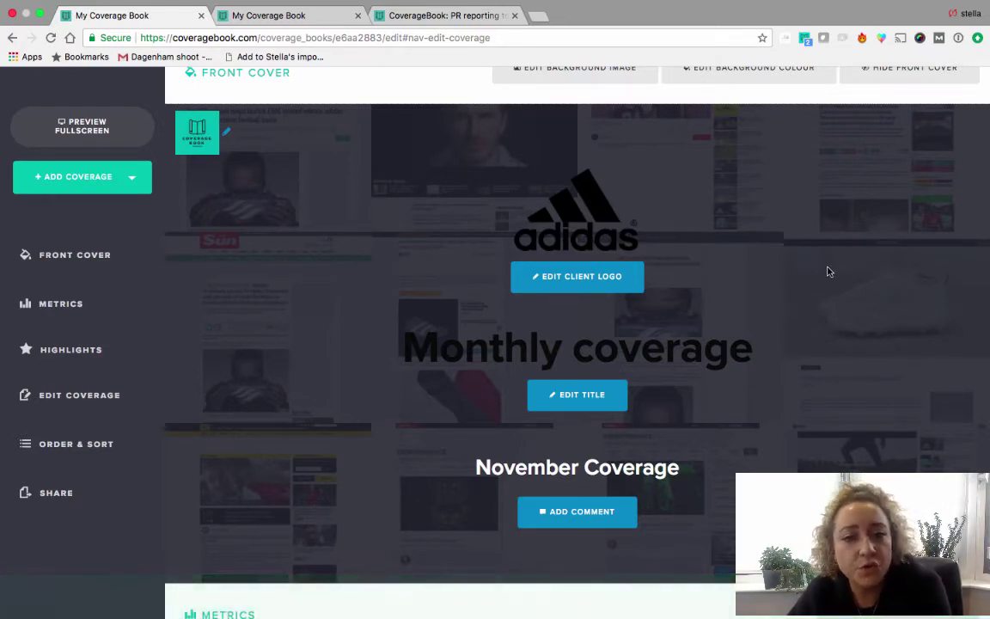
scroll(828, 272, "down", 3)
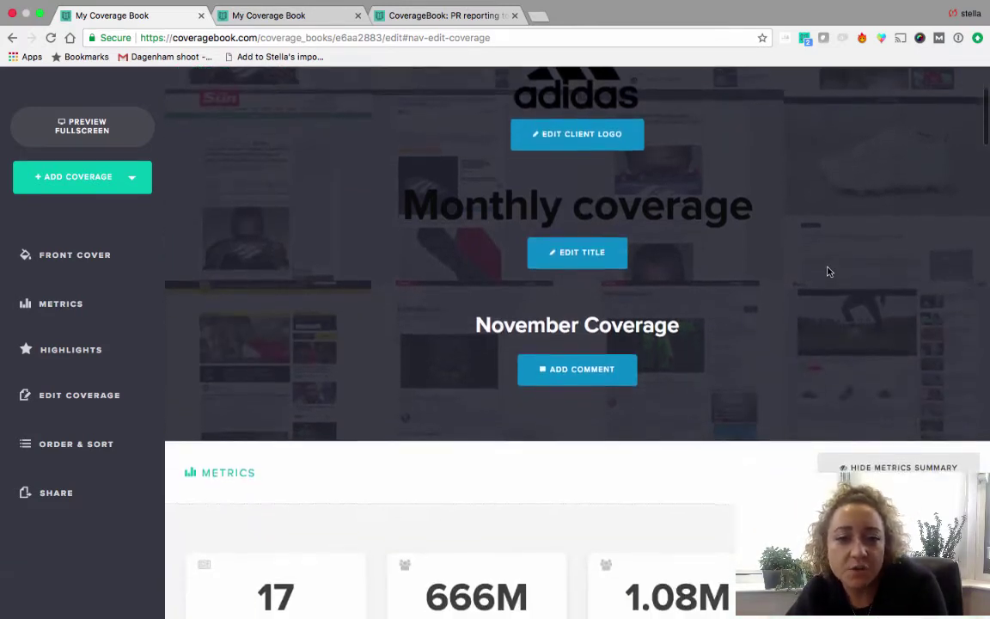
scroll(828, 269, "up", 5)
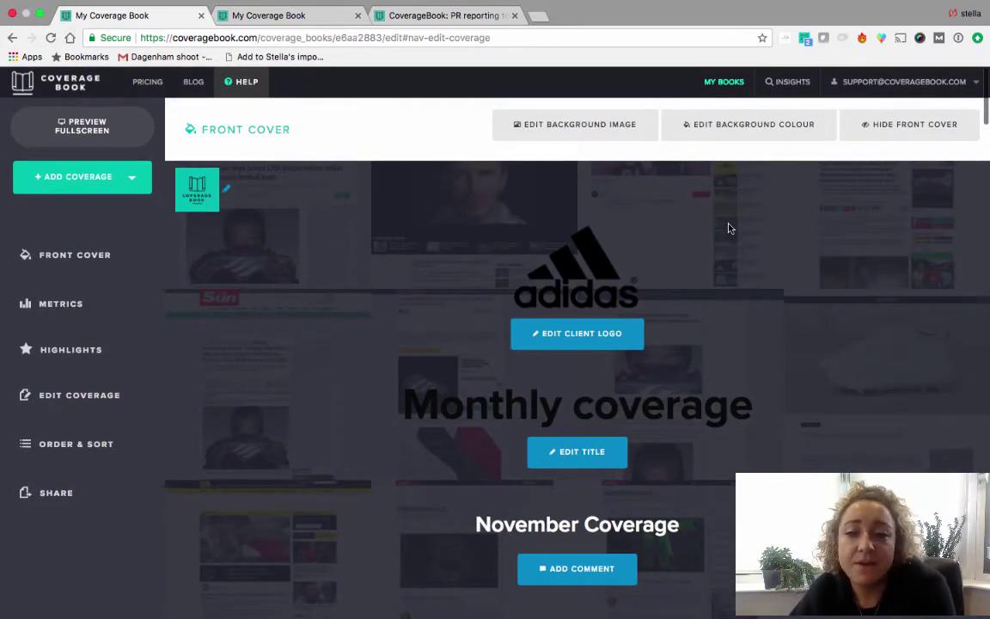
left_click(767, 133)
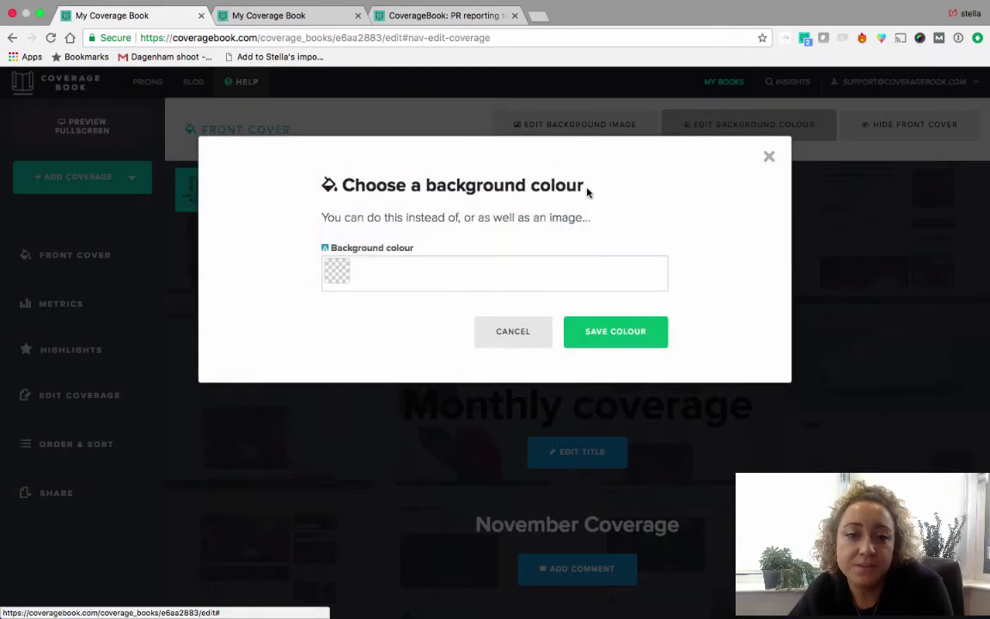
left_click(357, 285)
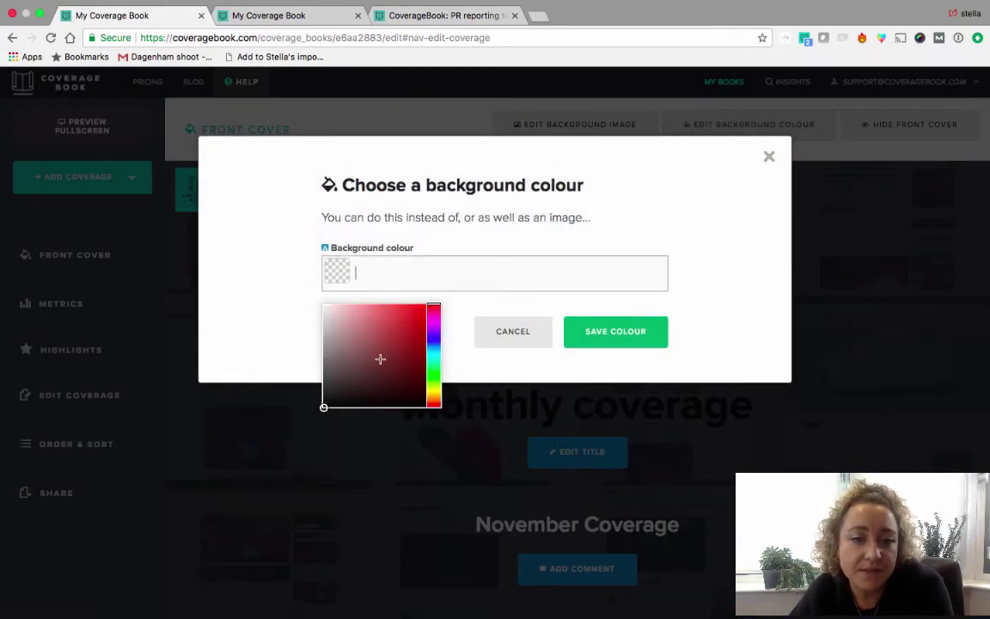
left_click(437, 351)
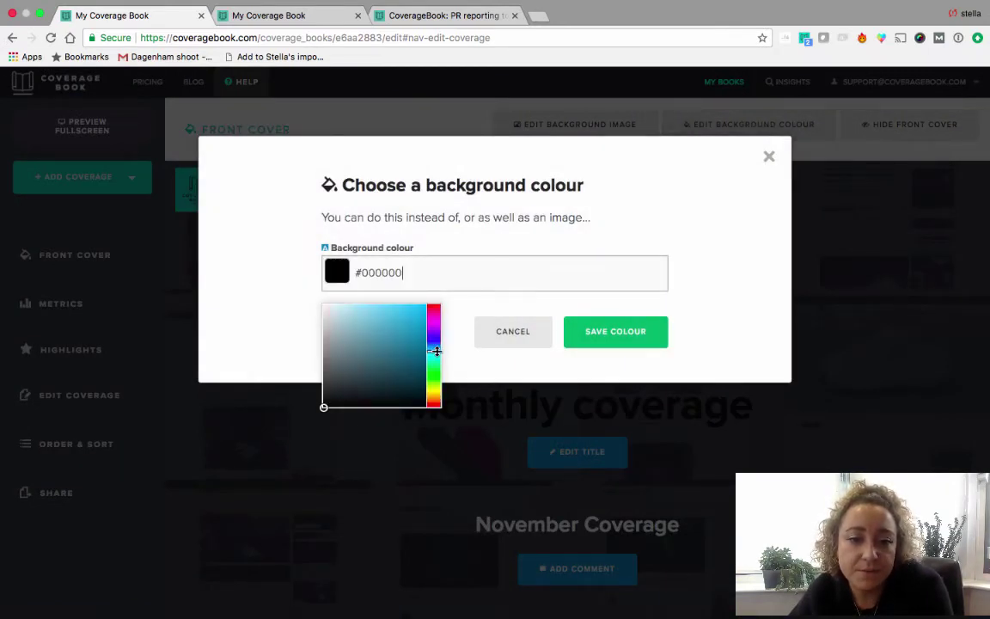
left_click(434, 384)
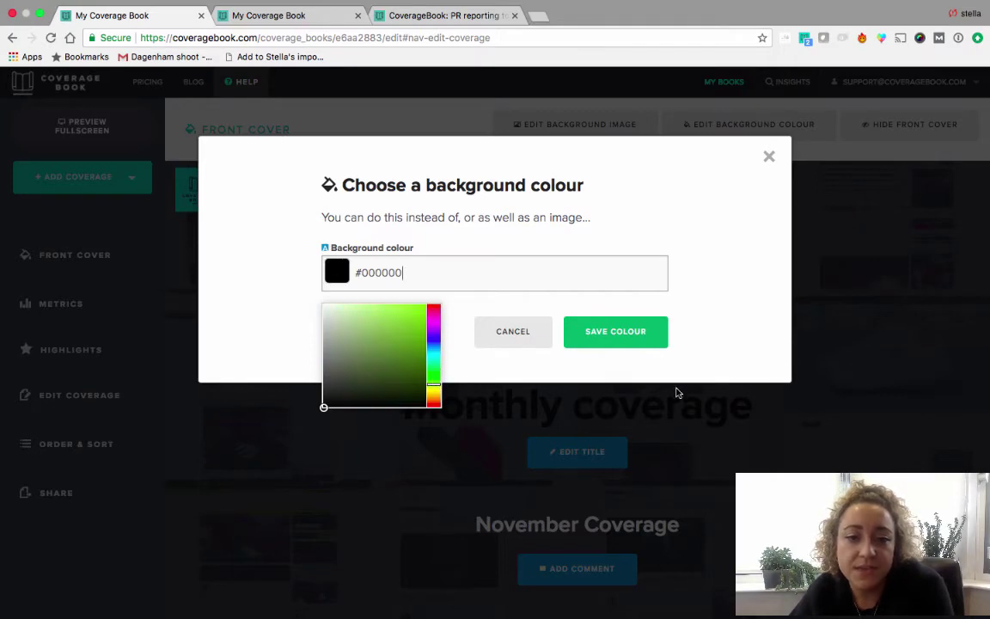
left_click(515, 333)
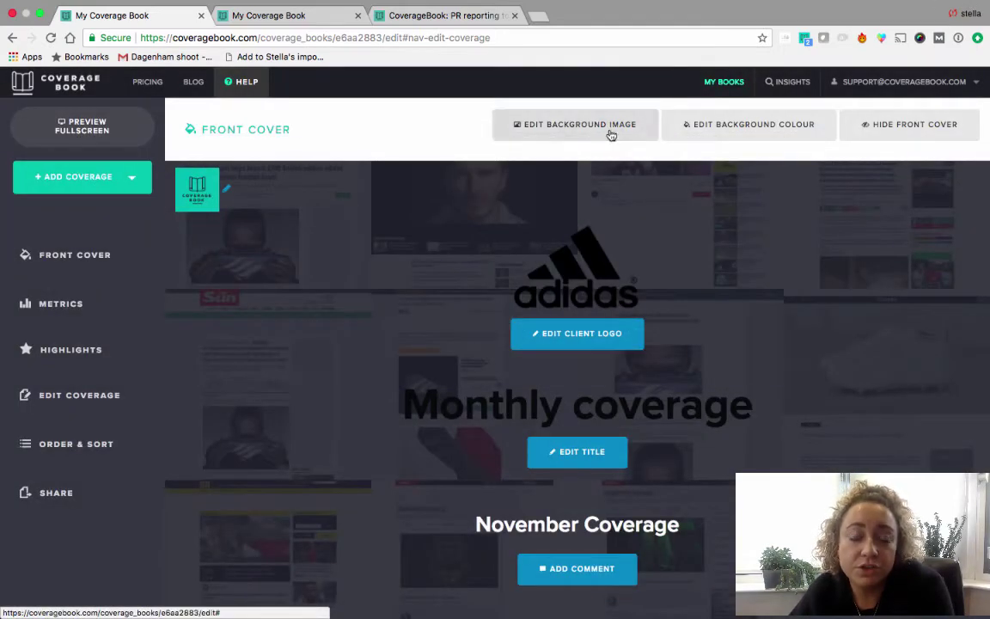
- Set the front cover's background to the suggested misty football goal image and save it
left_click(611, 132)
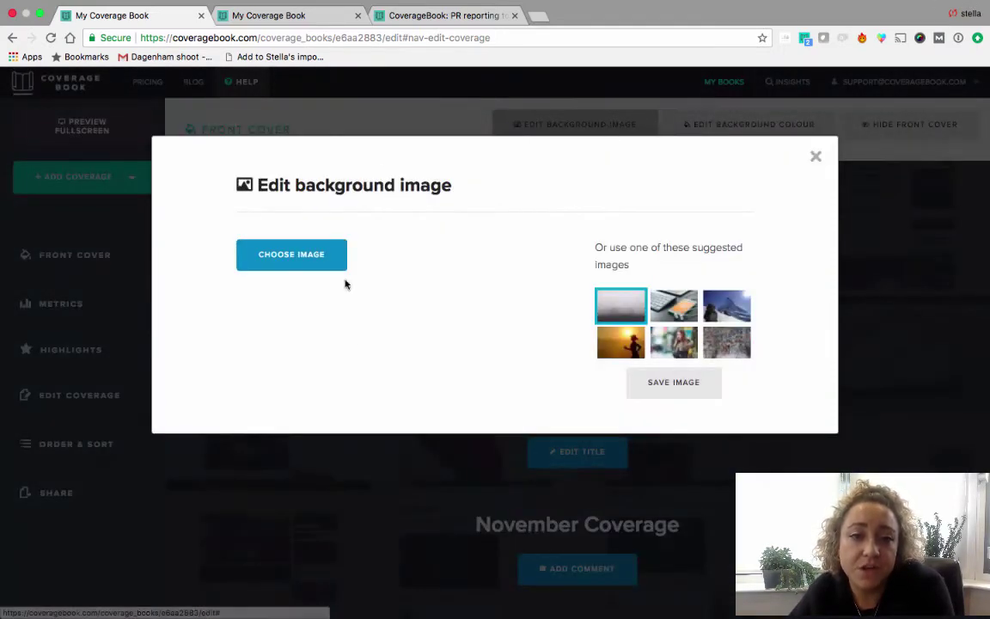
left_click(312, 254)
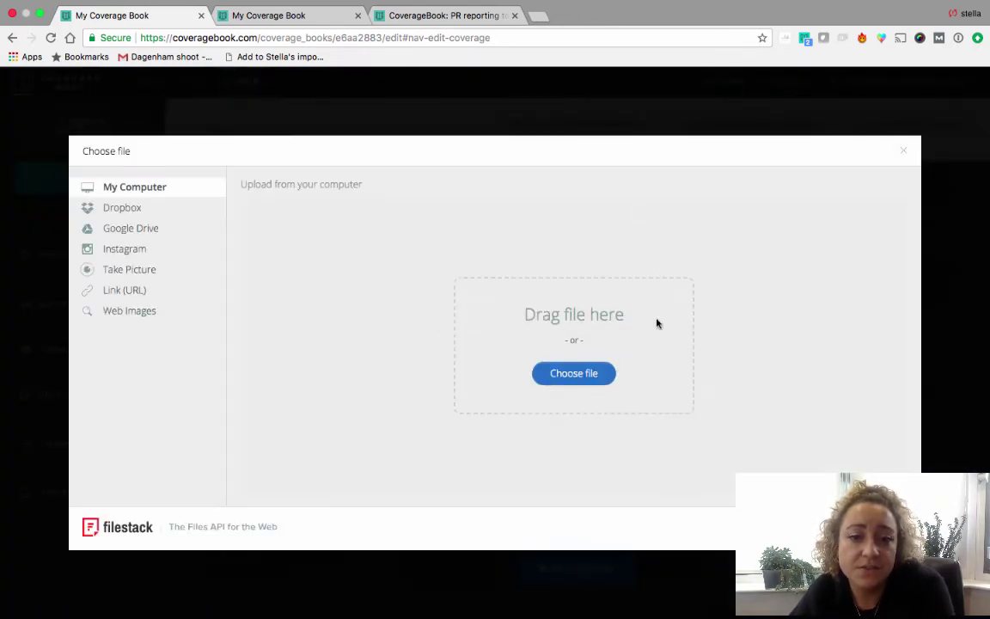
left_click(903, 152)
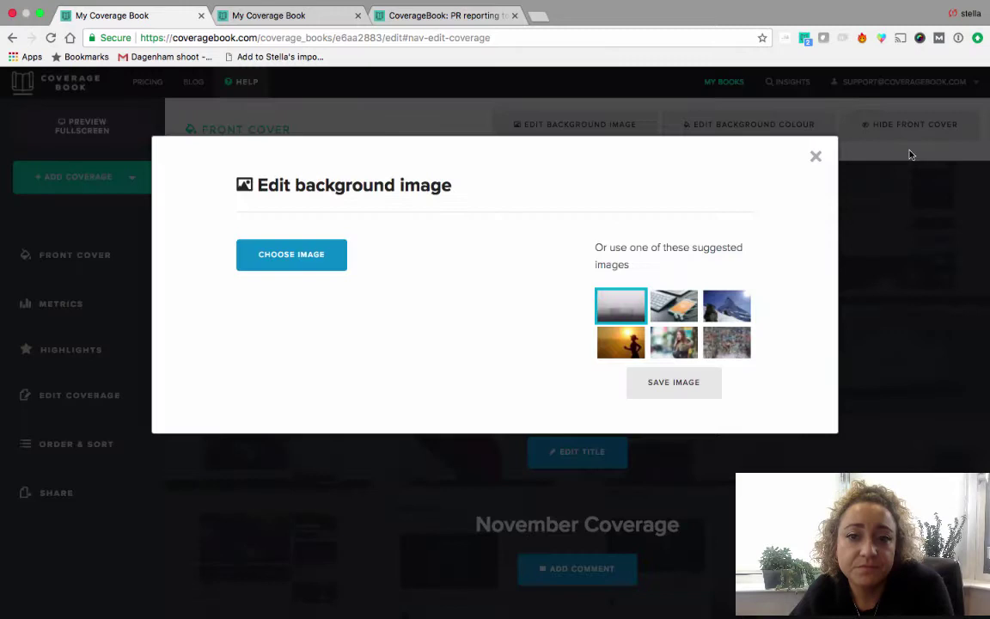
left_click(727, 343)
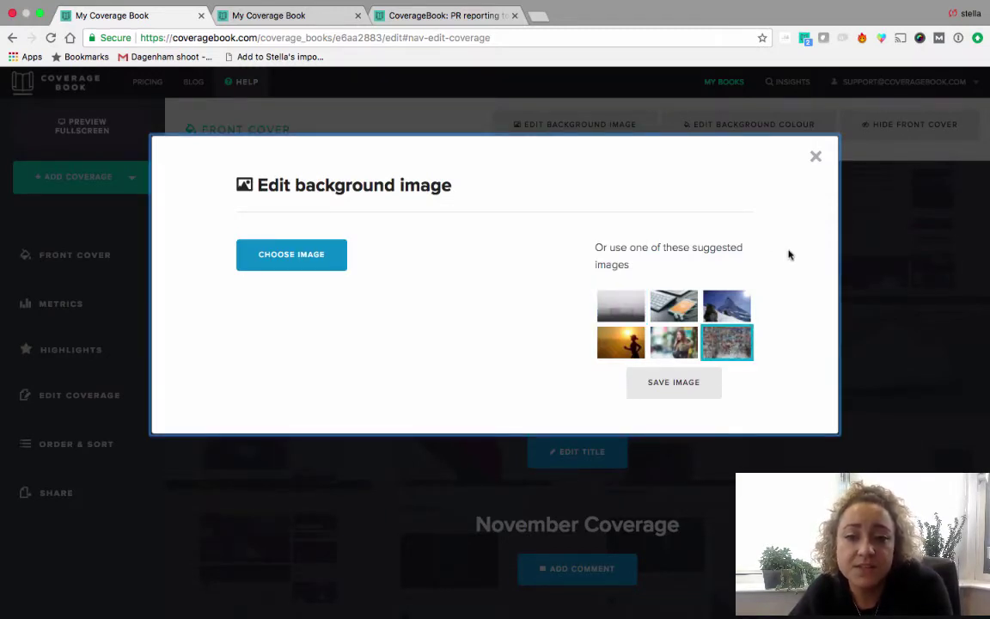
left_click(625, 314)
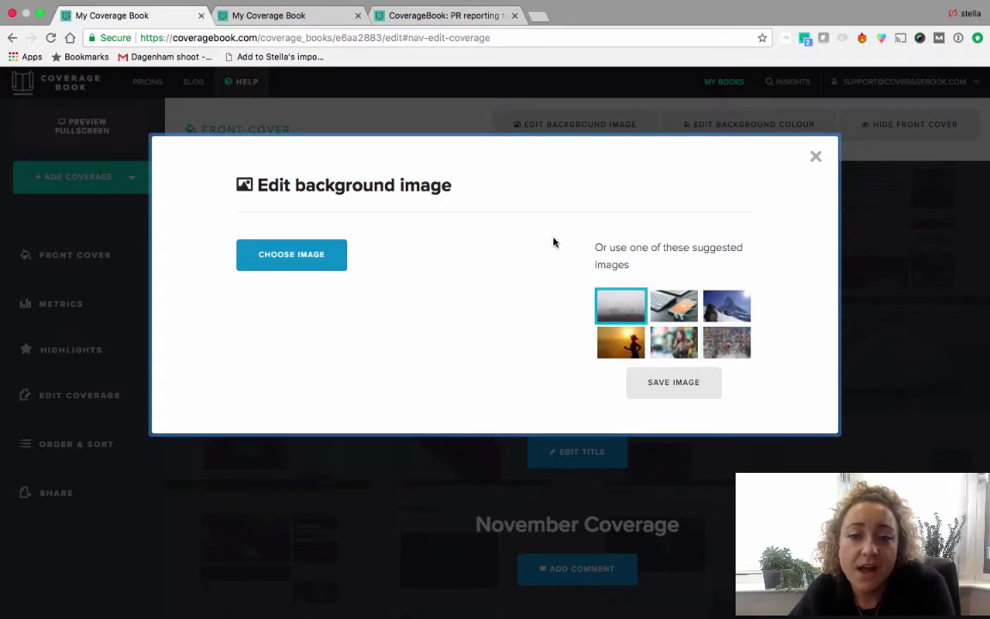
left_click(684, 374)
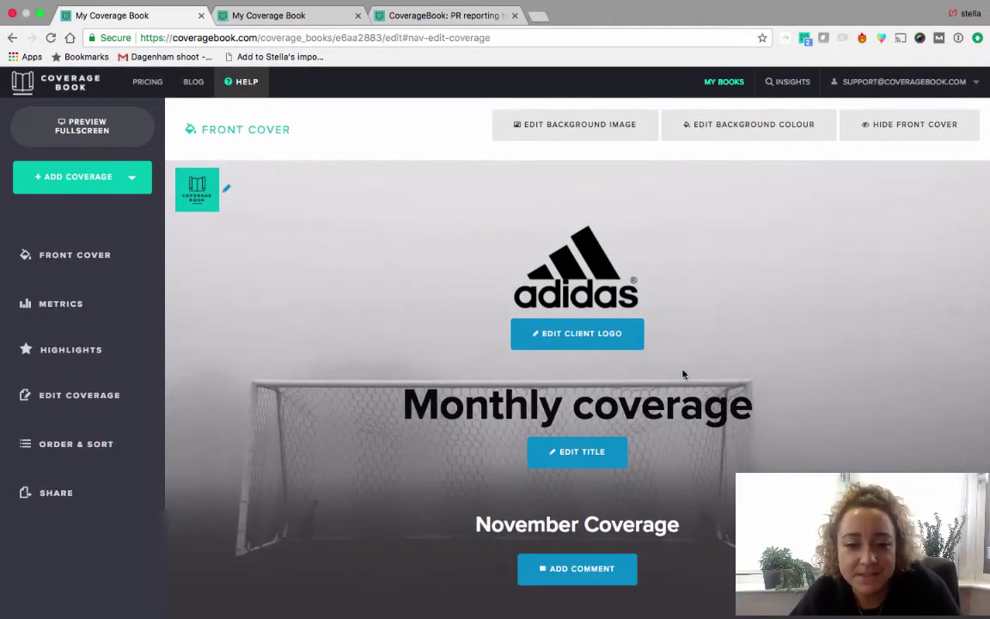
- Examine how the new background image looks across the book's front cover, metrics and highlights sections
scroll(684, 374, "down", 8)
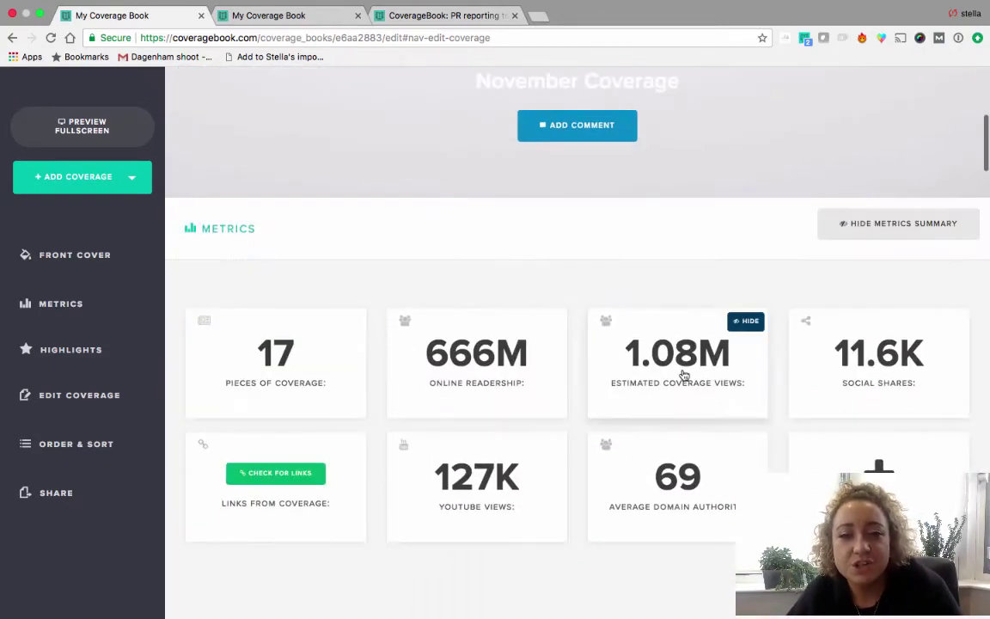
scroll(683, 375, "up", 5)
scroll(683, 375, "up", 5)
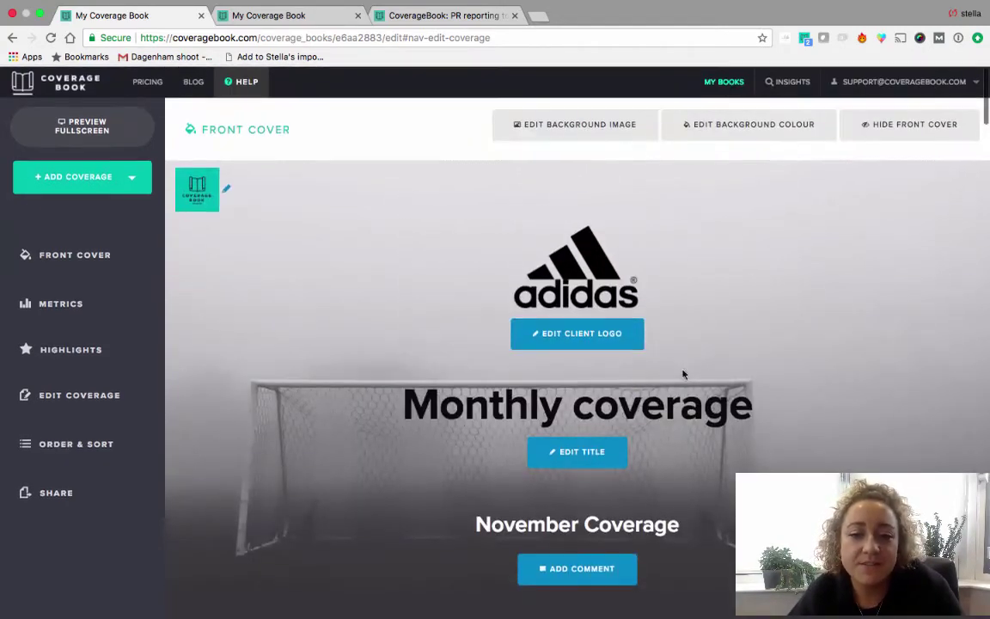
scroll(801, 446, "down", 1)
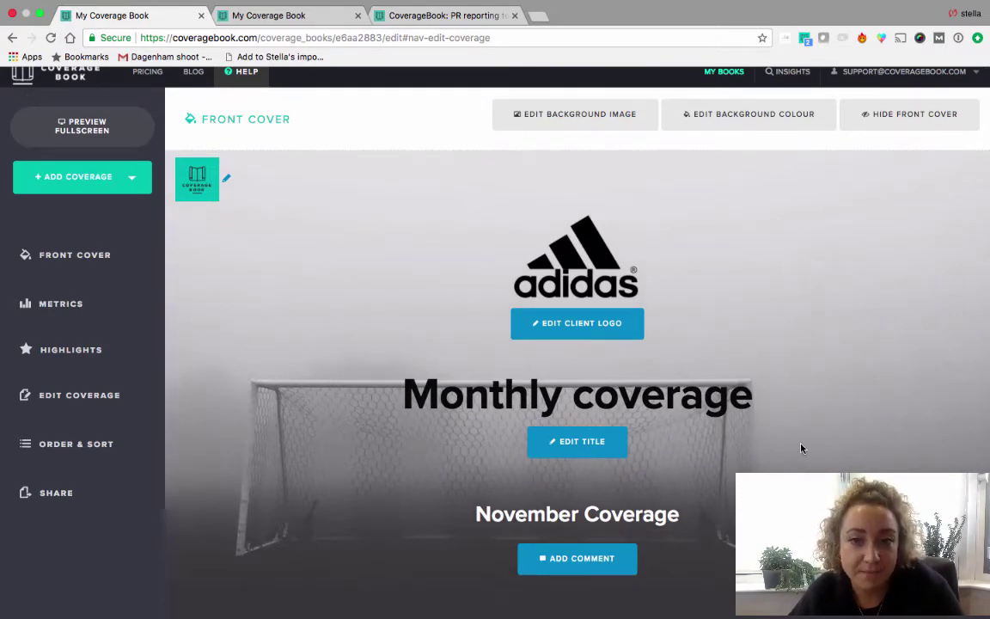
scroll(801, 447, "down", 8)
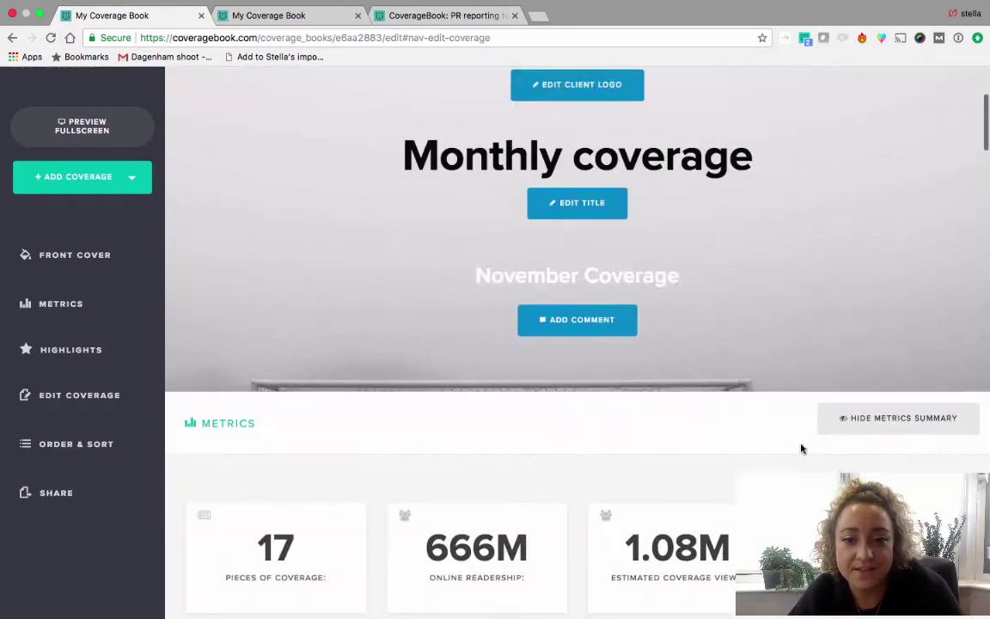
scroll(801, 449, "up", 1)
scroll(801, 448, "down", 20)
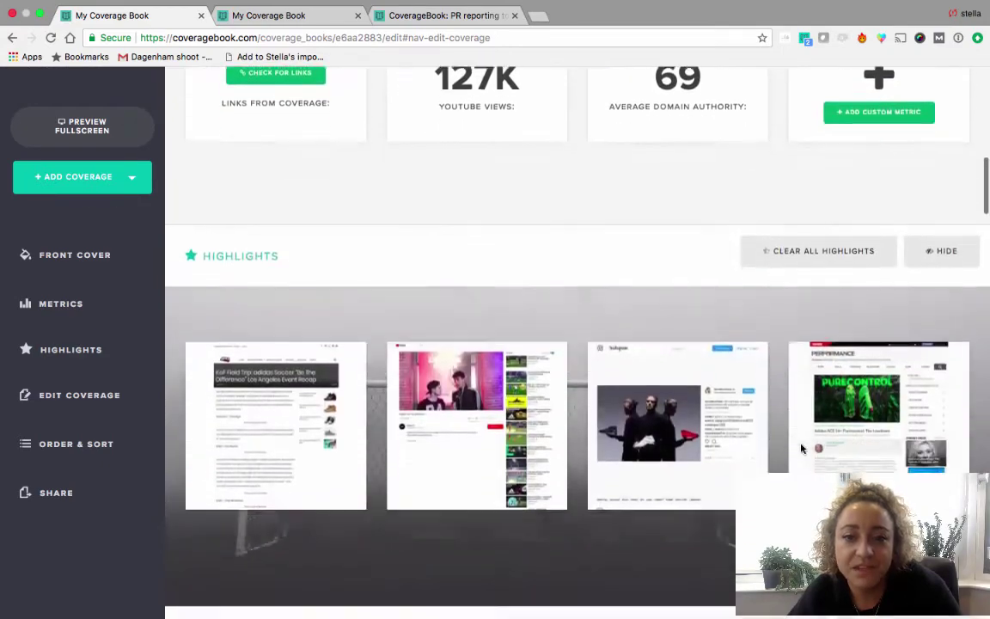
scroll(801, 447, "down", 4)
scroll(801, 448, "up", 20)
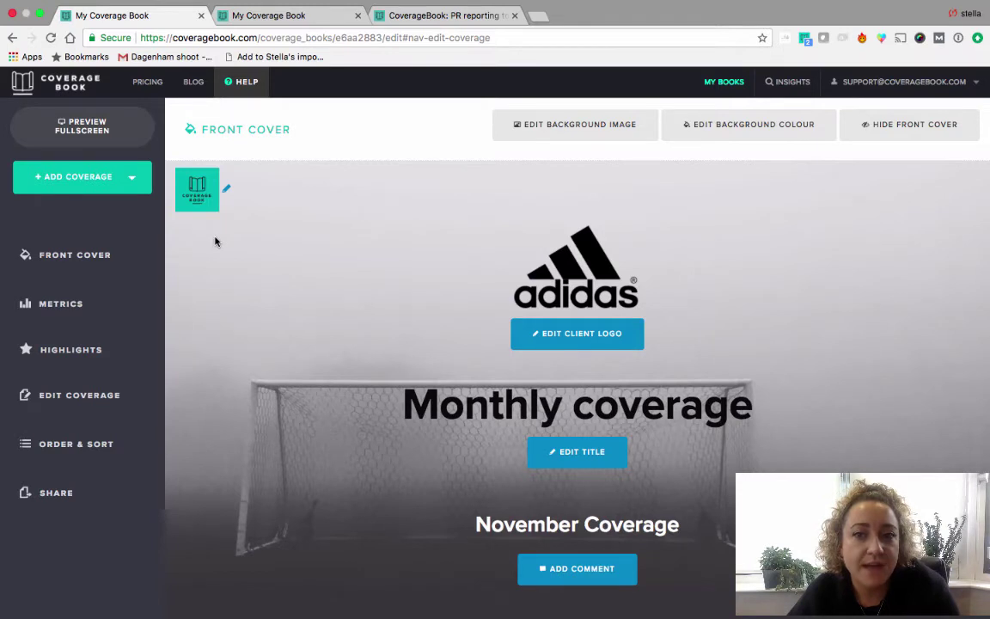
- Add a custom divider page to the book and save its title as "Social coverage"
left_click(87, 181)
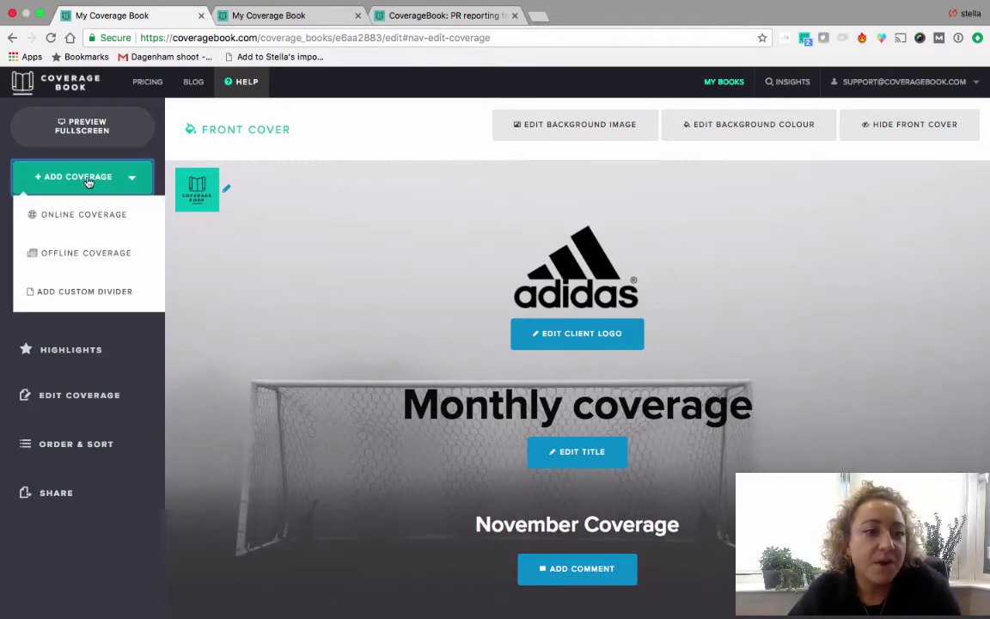
left_click(89, 293)
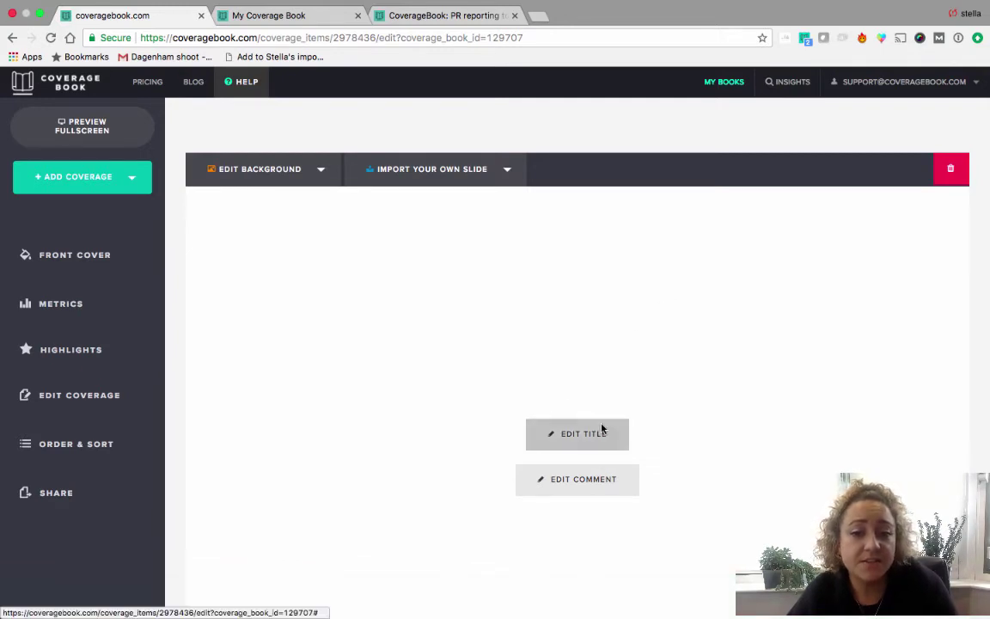
left_click(568, 433)
left_click(457, 289)
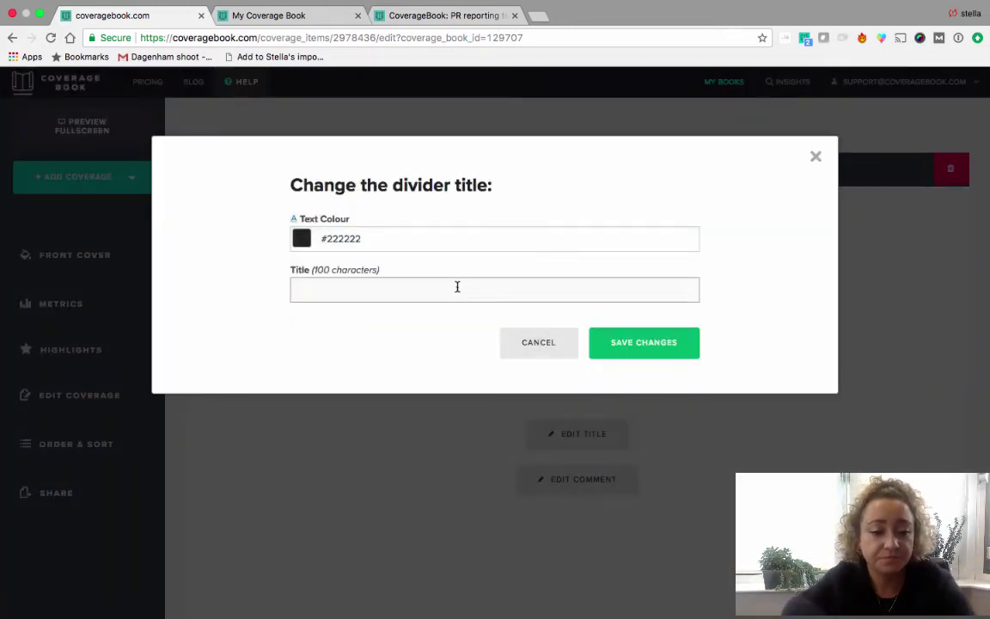
type("S")
left_click(446, 312)
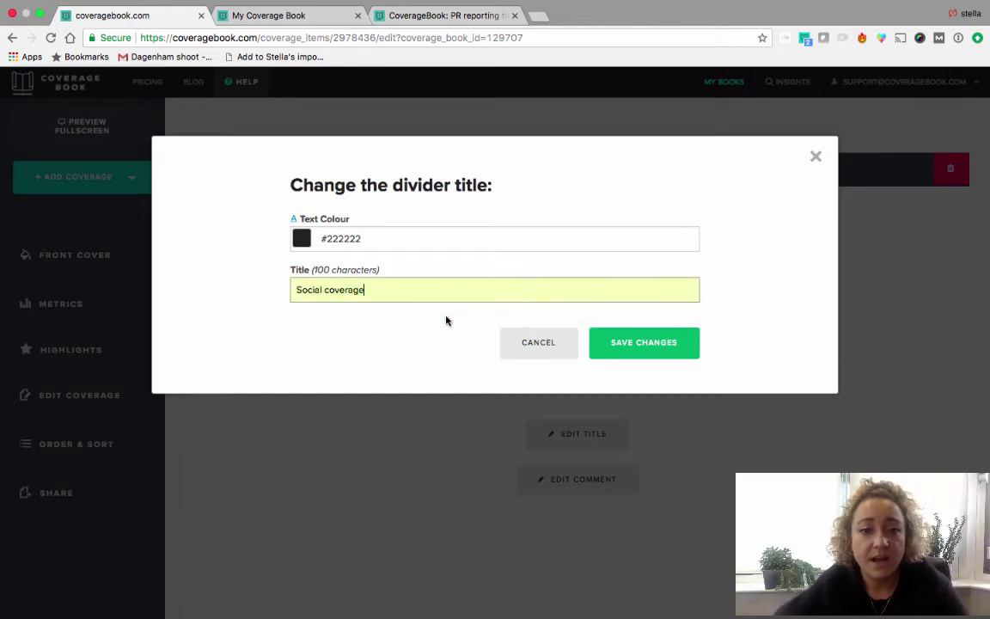
left_click(670, 348)
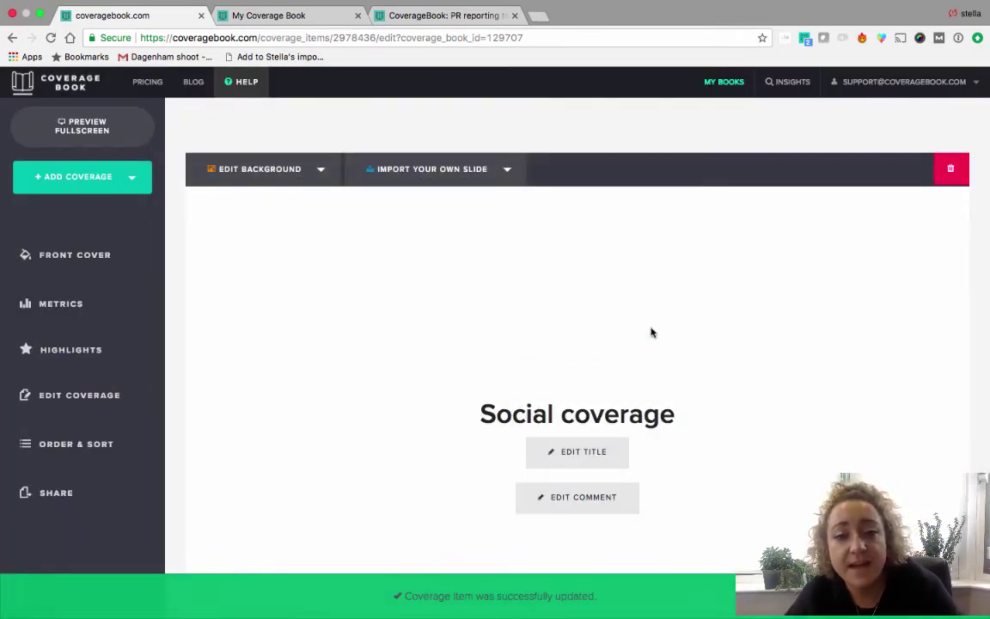
- In the book's coverage order, move the "Social coverage" divider directly before the final YouTube and Twitter items
scroll(764, 407, "down", 3)
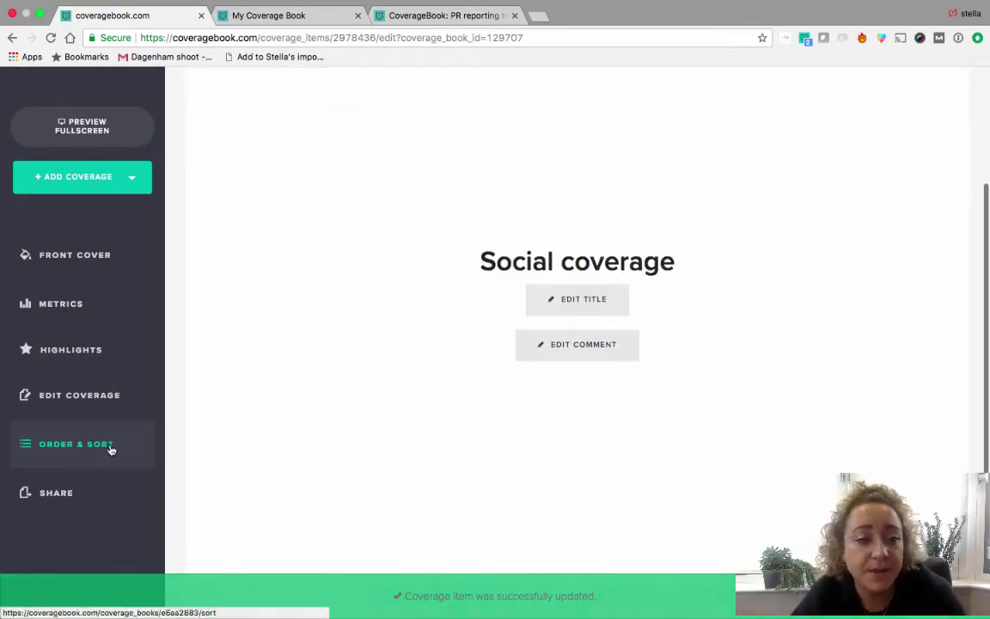
left_click(81, 445)
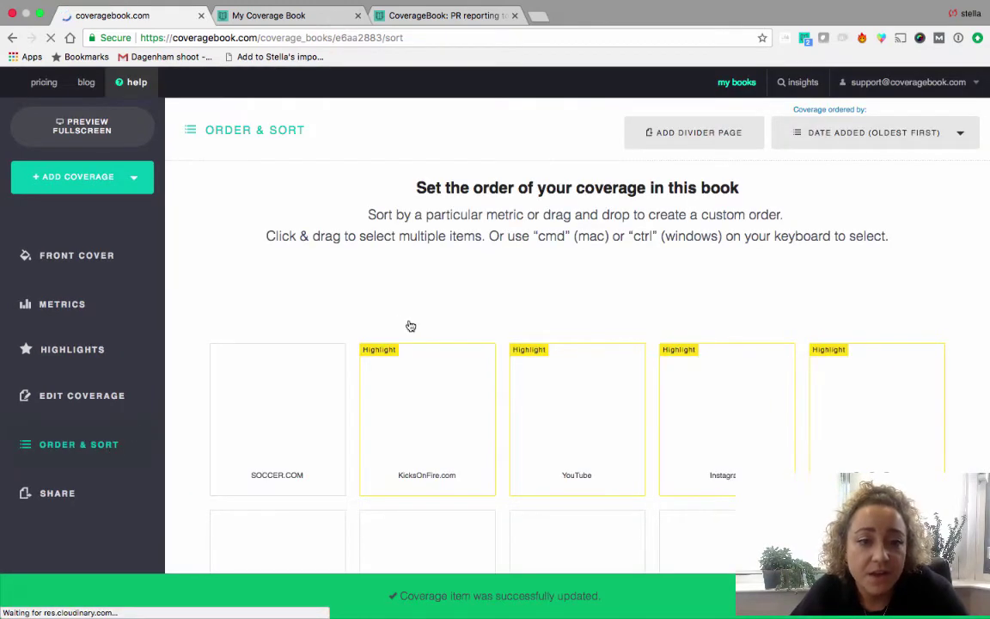
scroll(714, 533, "down", 5)
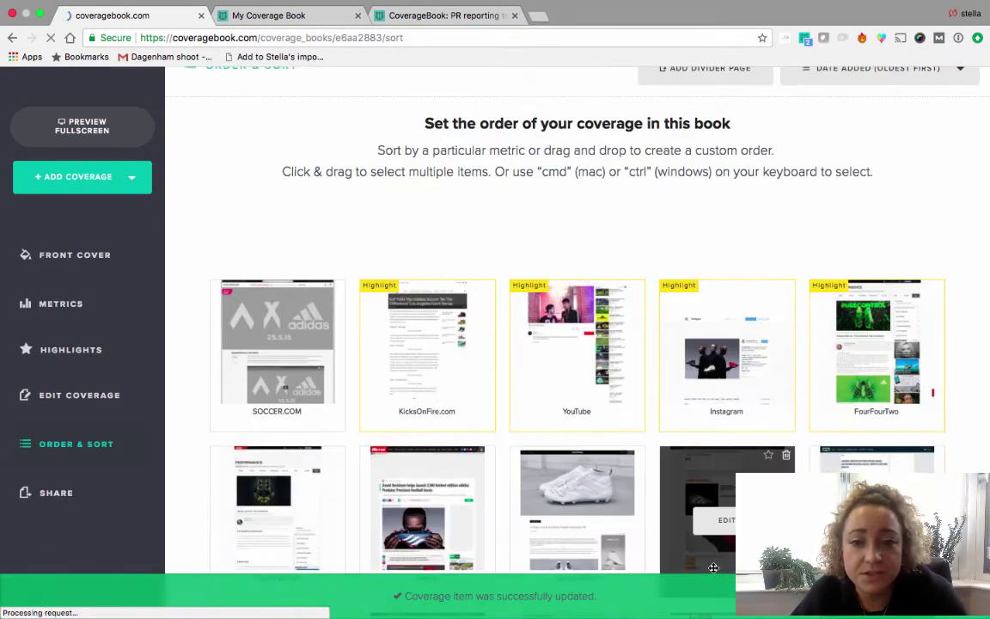
scroll(714, 568, "down", 2)
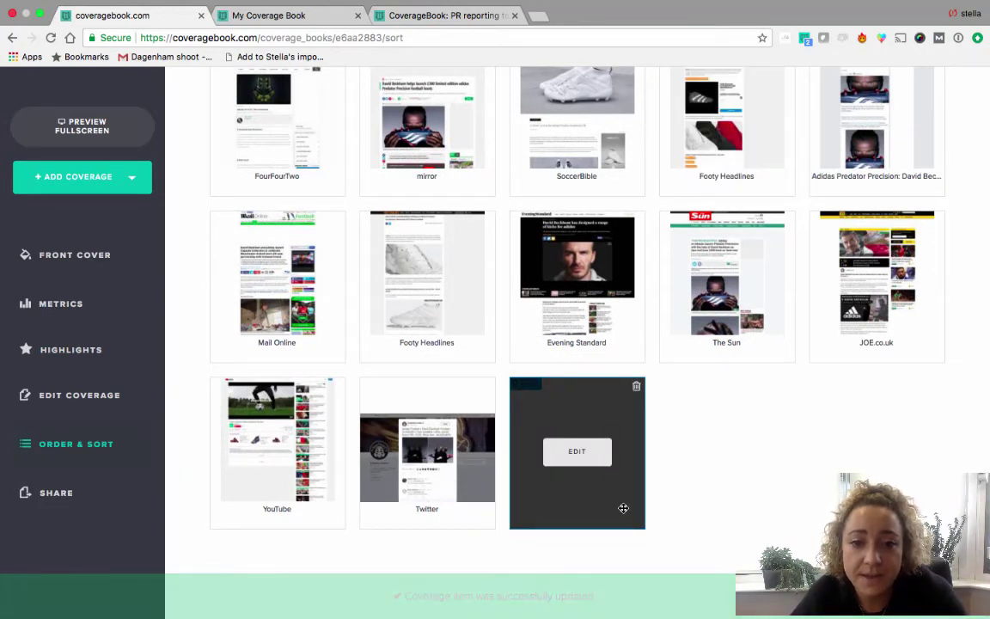
left_click_drag(623, 508, 271, 481)
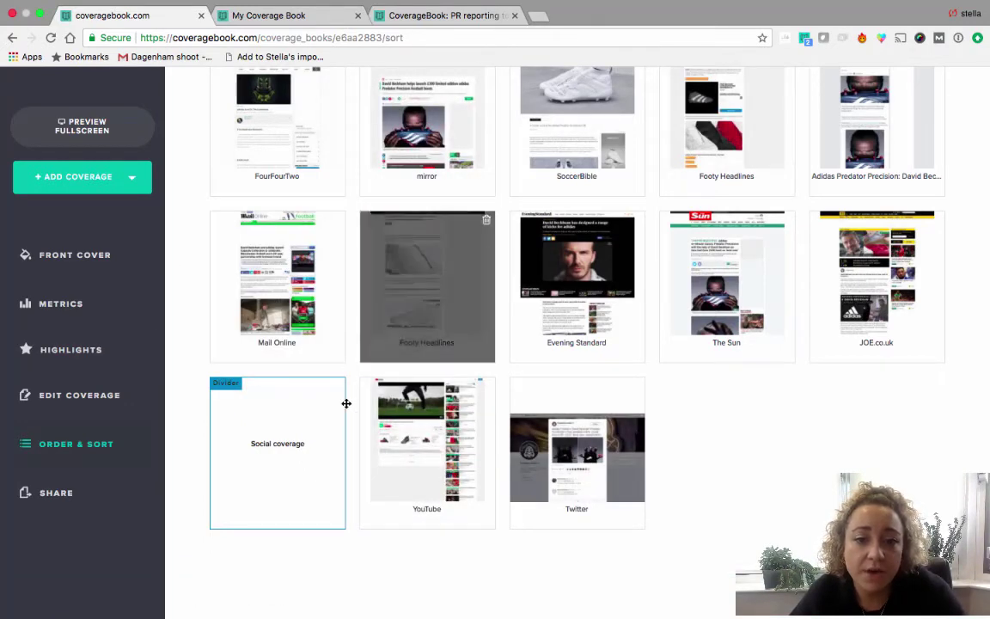
- Add another custom divider page to the book and check its background options
scroll(698, 391, "up", 5)
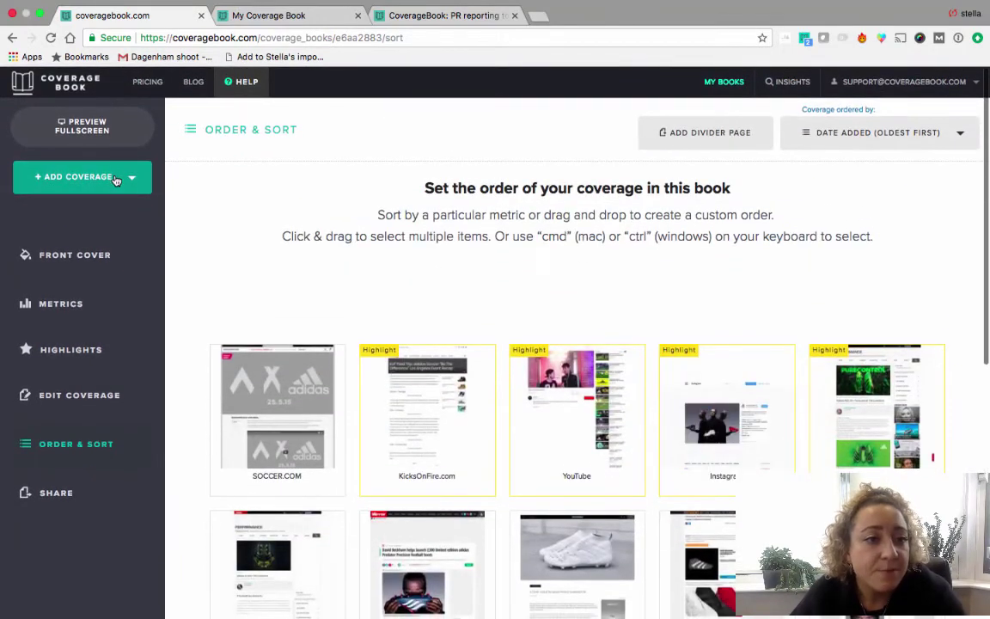
left_click(116, 178)
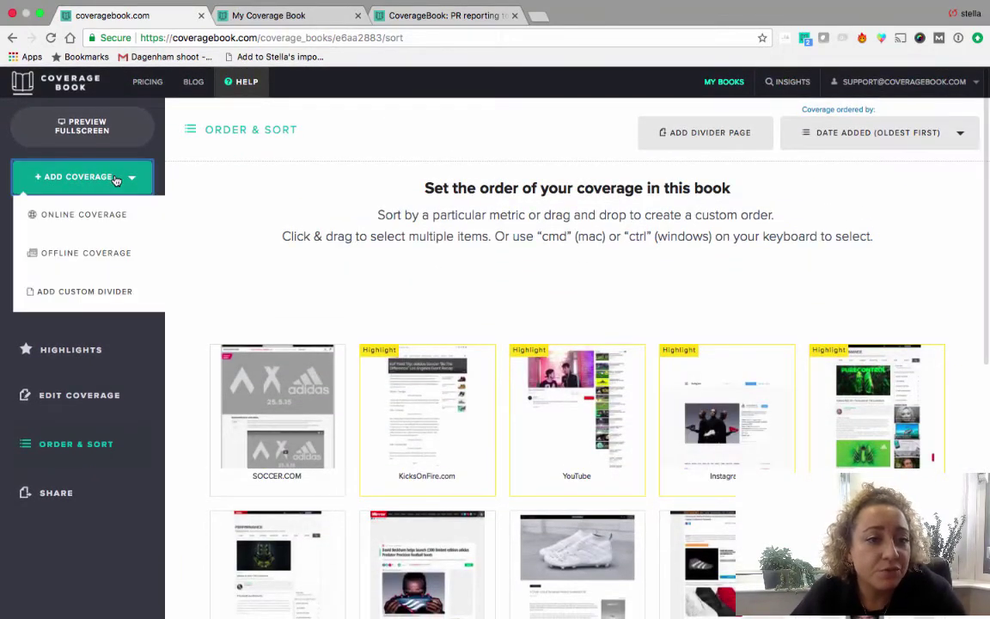
left_click(111, 292)
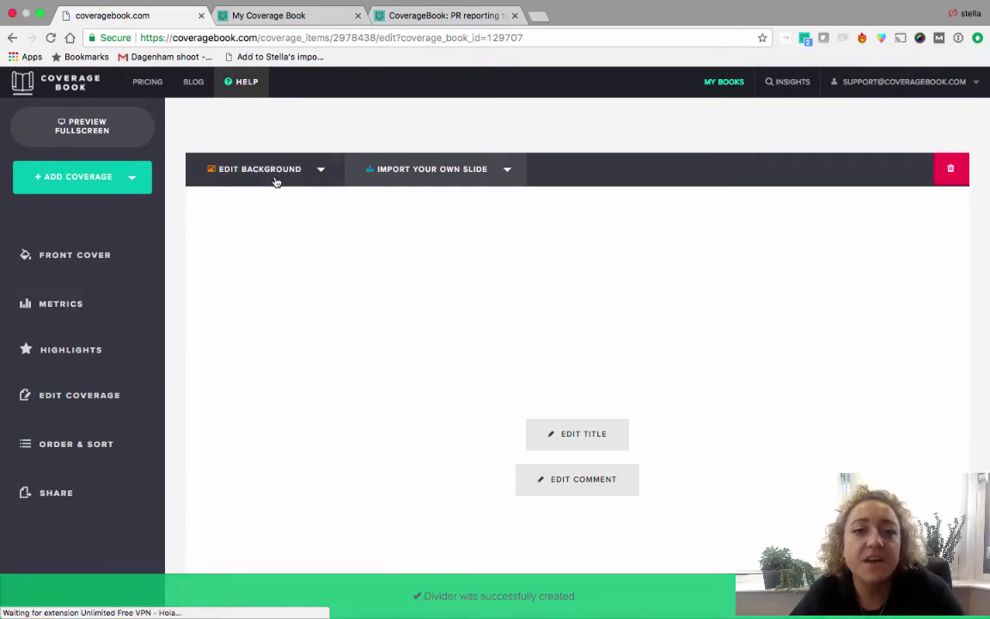
left_click(275, 182)
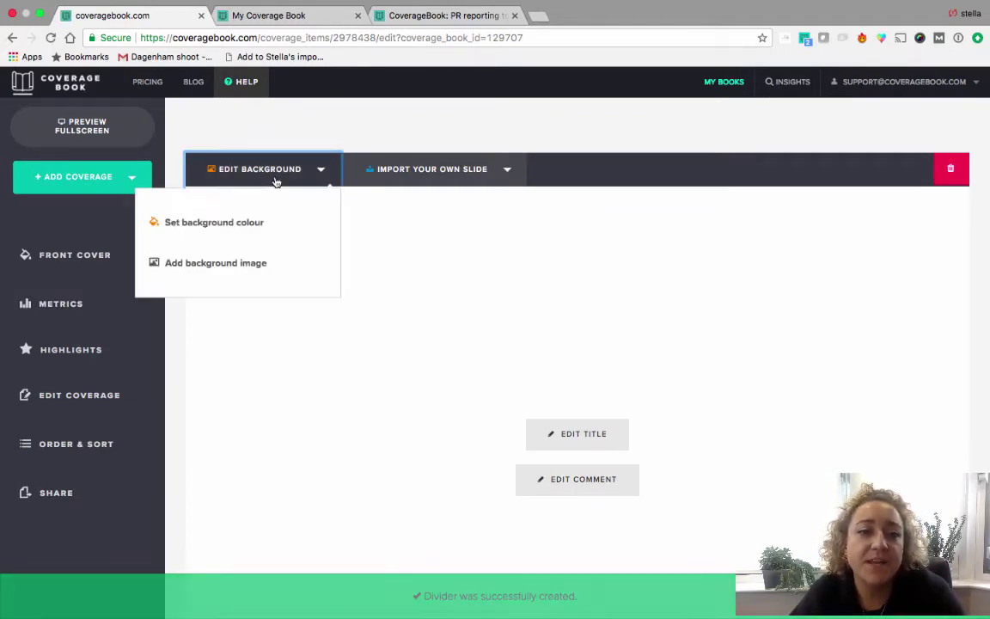
left_click(421, 382)
- Import campaign image.jpg from the computer as the new divider page's own image slide
left_click(477, 171)
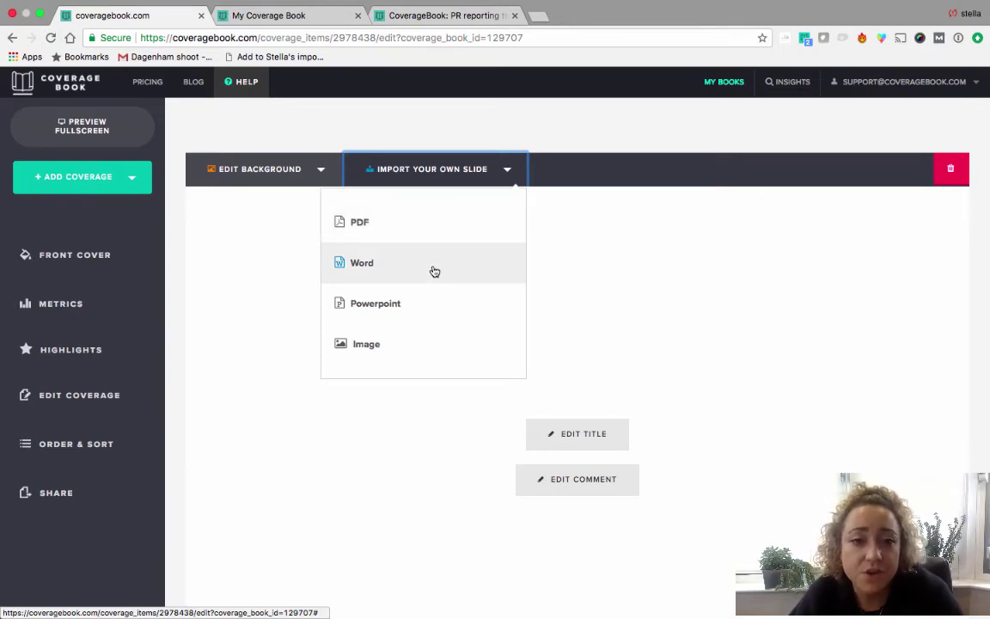
left_click(424, 343)
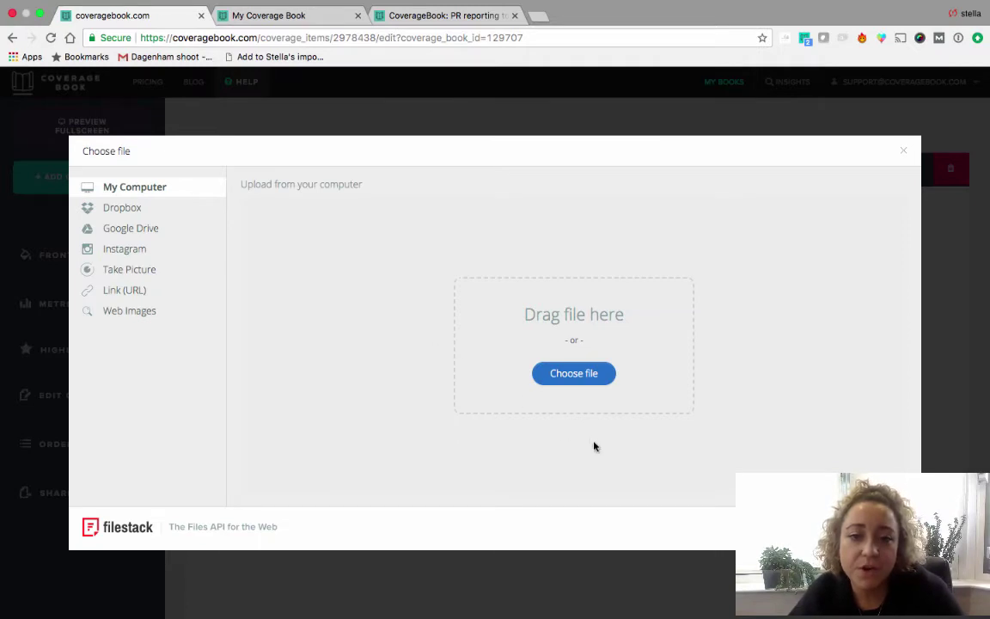
left_click(574, 375)
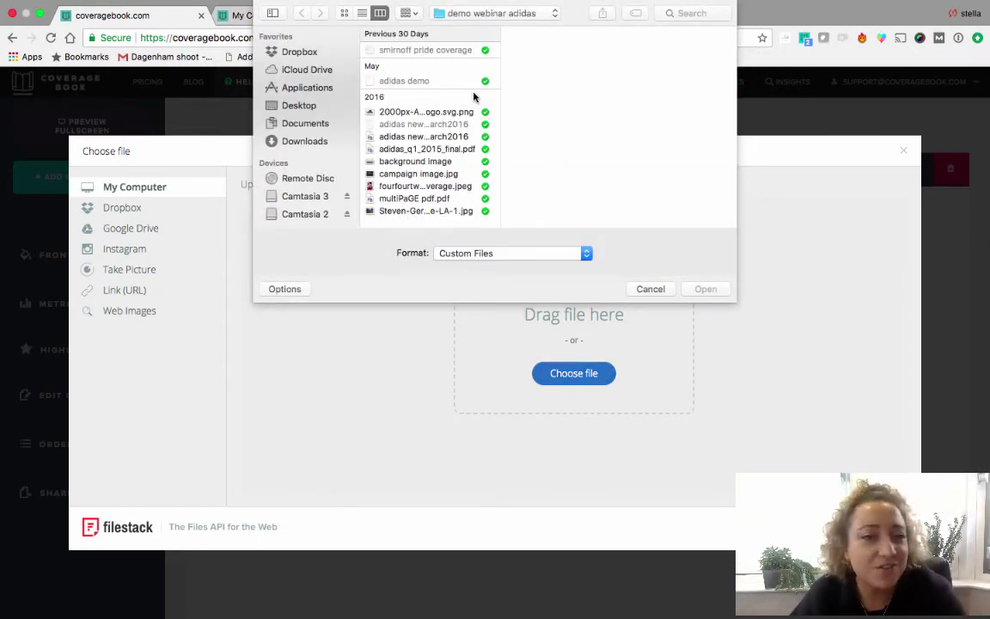
left_click(438, 175)
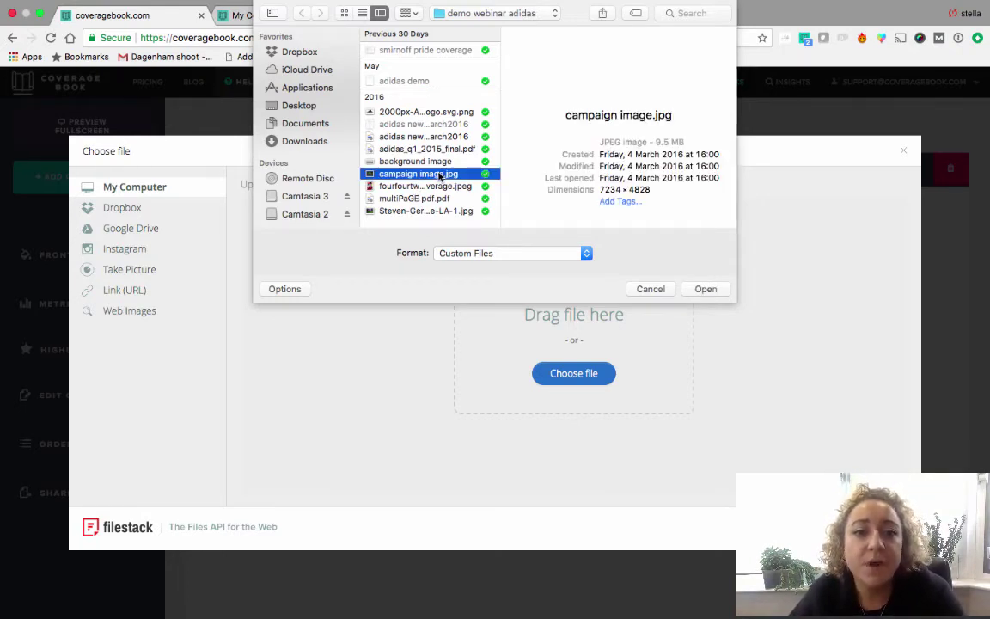
left_click(708, 289)
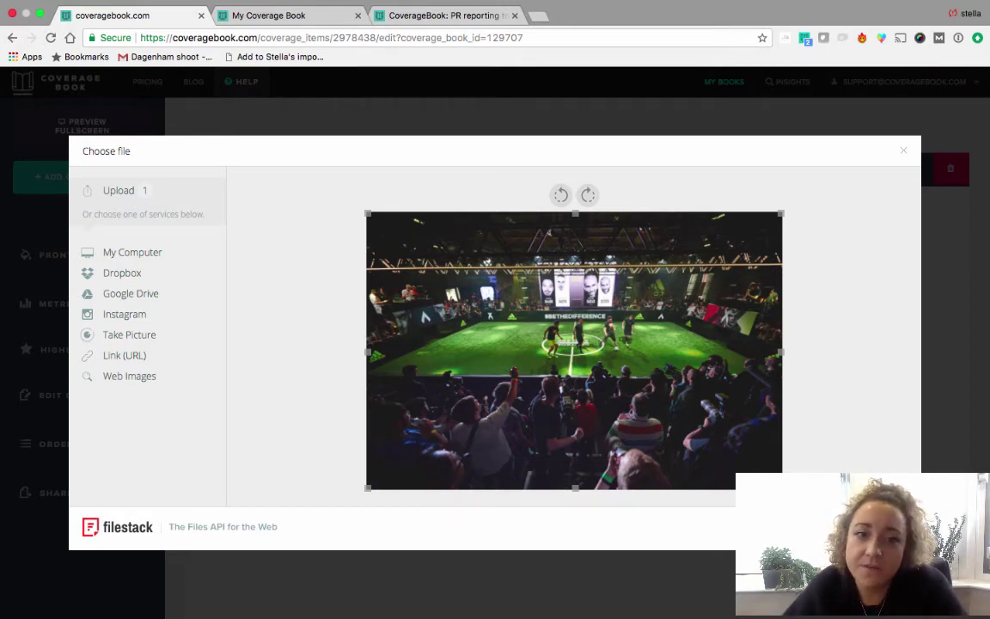
left_click(877, 527)
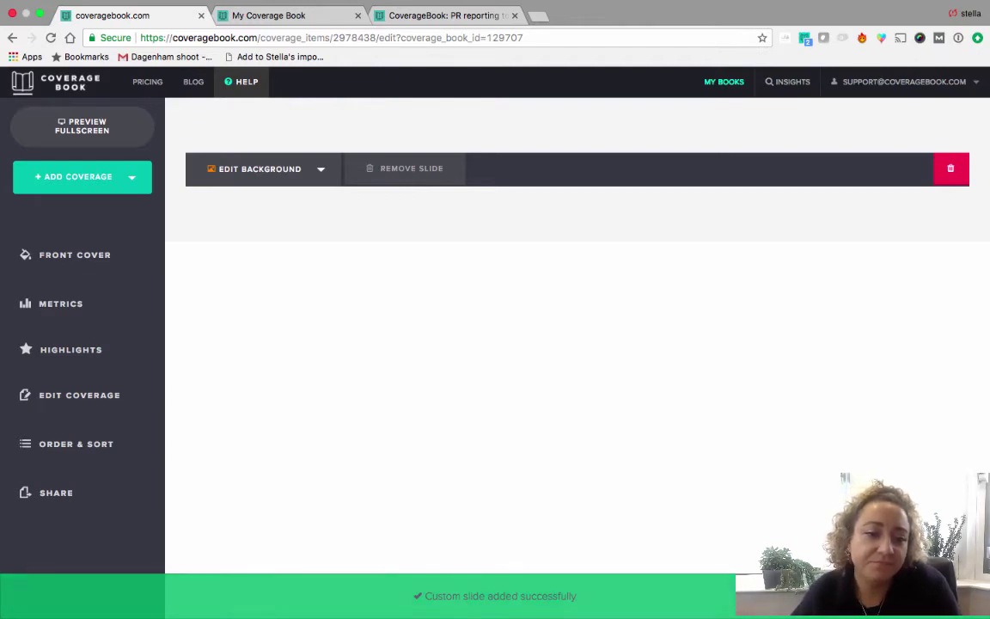
- In the book's coverage order, move the campaign image divider to the very first position, ahead of SOCCER.COM
left_click(56, 453)
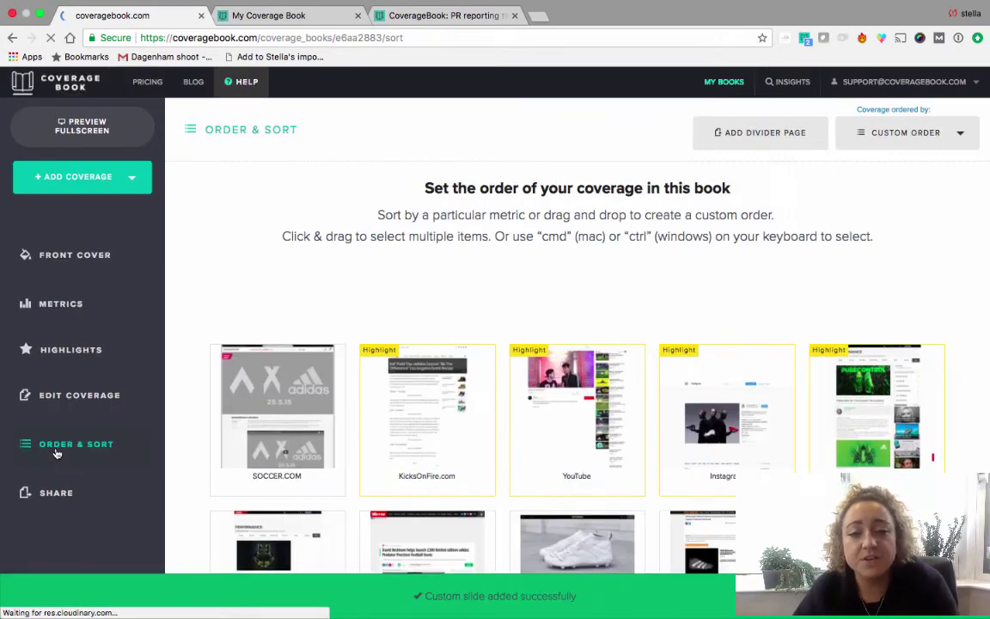
scroll(604, 507, "down", 10)
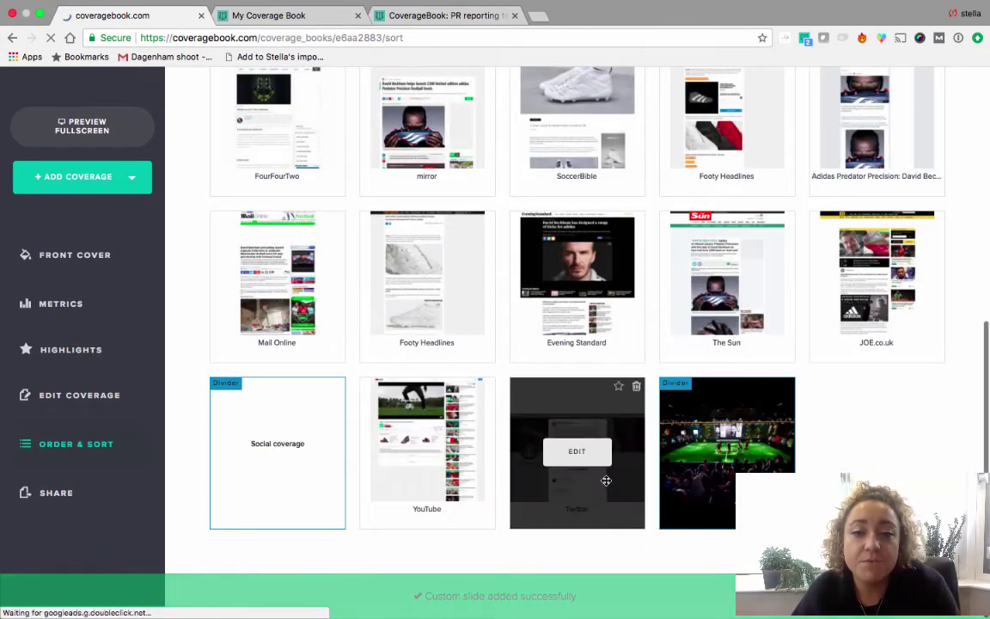
scroll(604, 490, "up", 3)
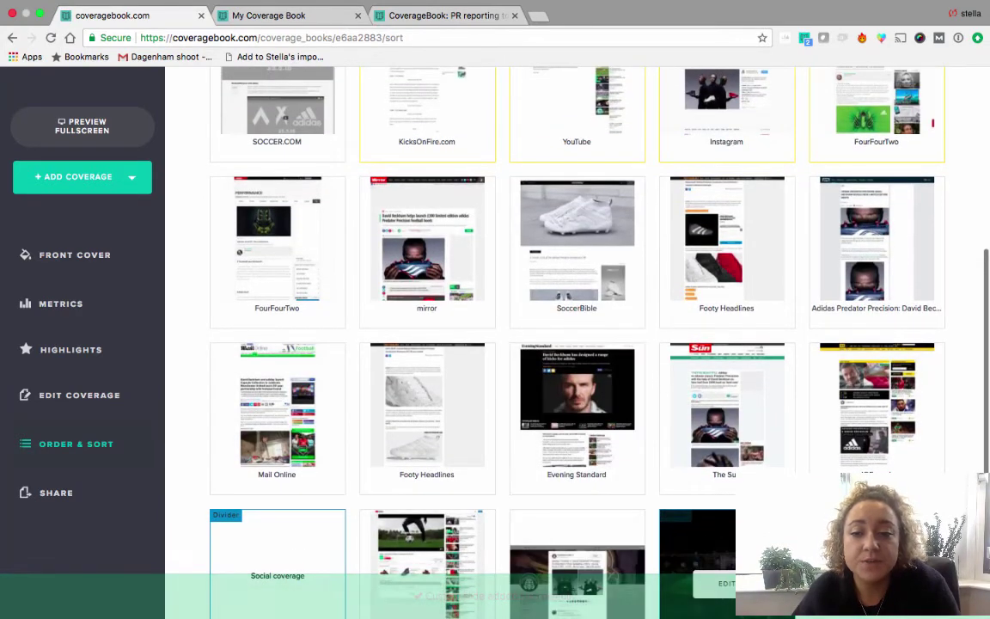
left_click_drag(596, 368, 333, 353)
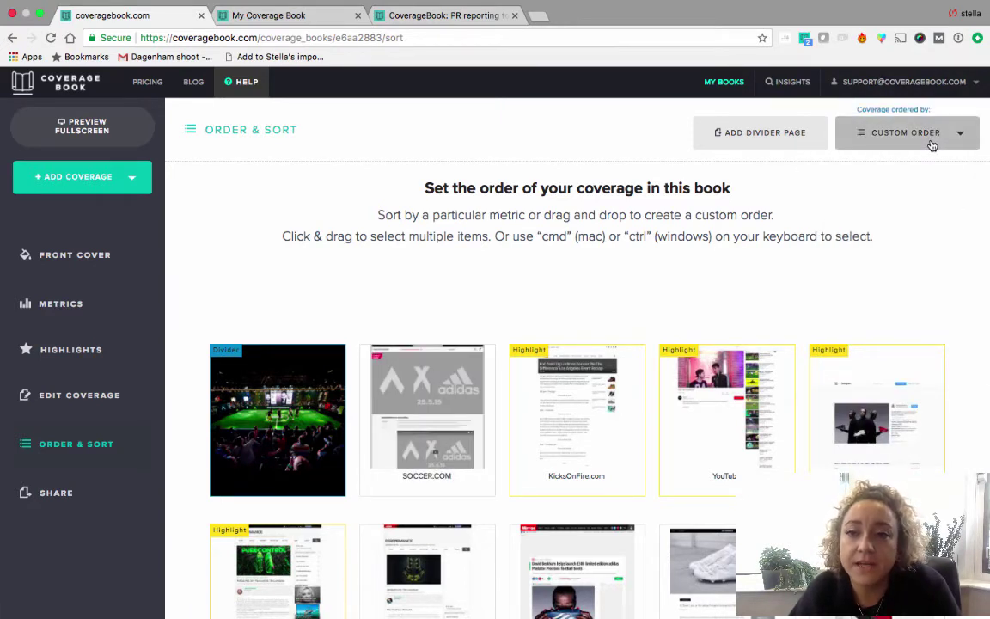
- Select the five items from Adidas Predator Precision to The Sun together and move them to the start of the coverage order
left_click(928, 134)
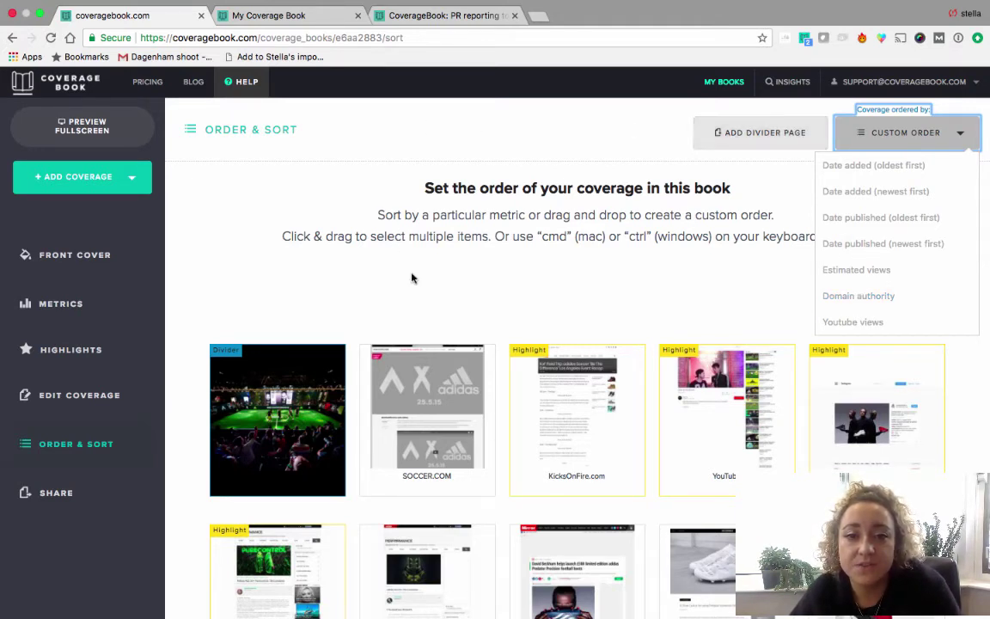
left_click(722, 271)
scroll(723, 271, "down", 5)
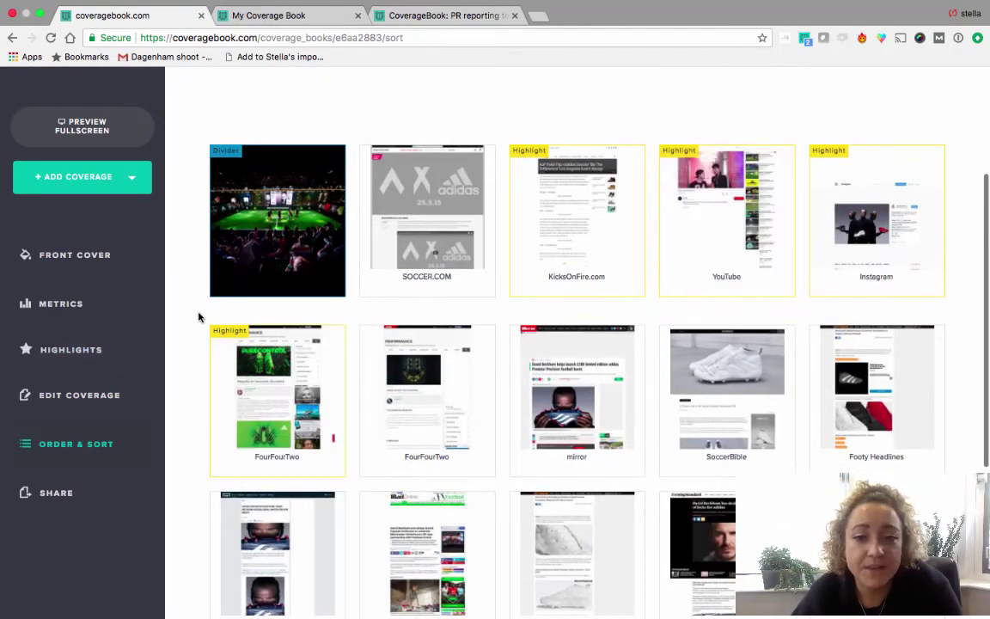
left_click_drag(194, 311, 945, 468)
left_click_drag(889, 434, 910, 440)
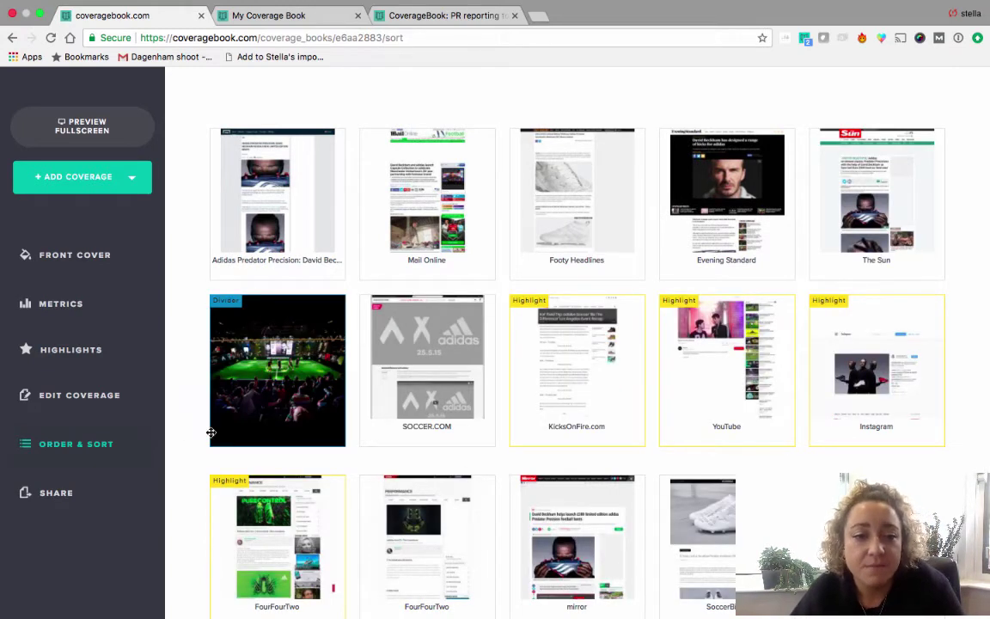
- Move the campaign image divider back to the first position, ahead of the Adidas Predator Precision item
left_click_drag(343, 402, 122, 186)
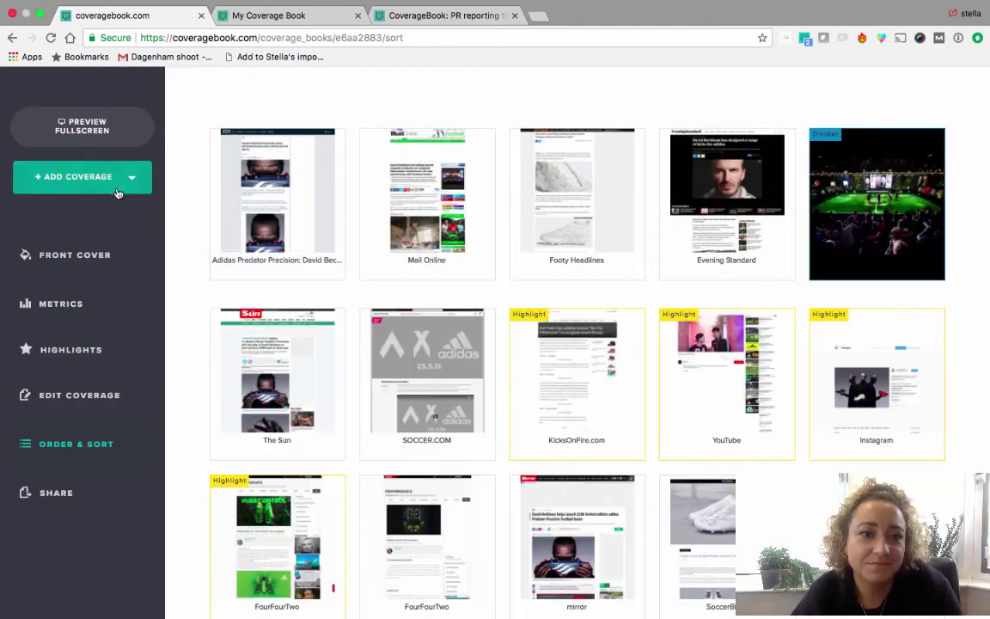
scroll(626, 349, "up", 3)
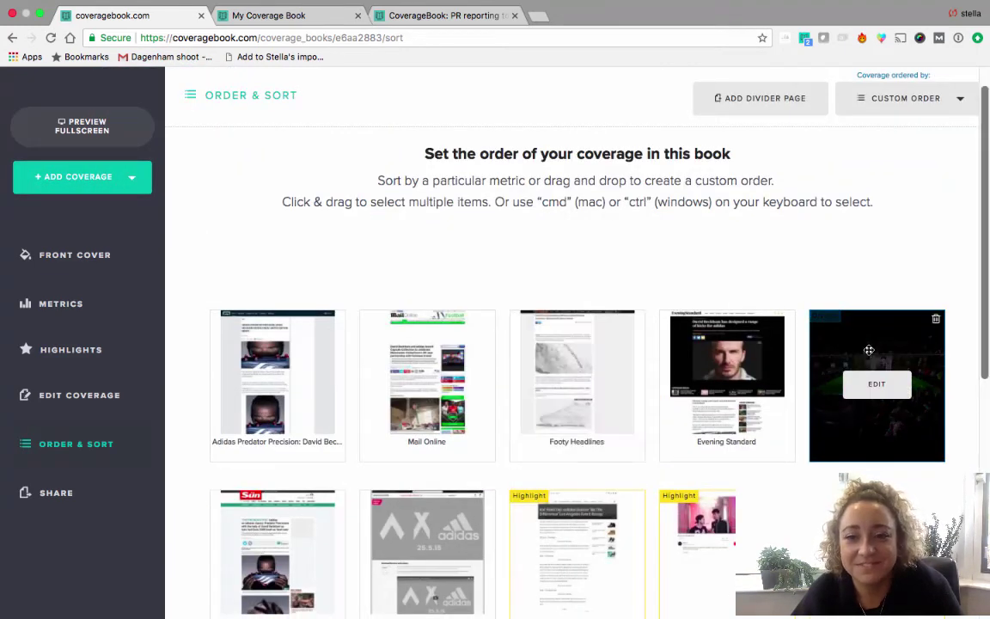
left_click_drag(878, 380, 283, 368)
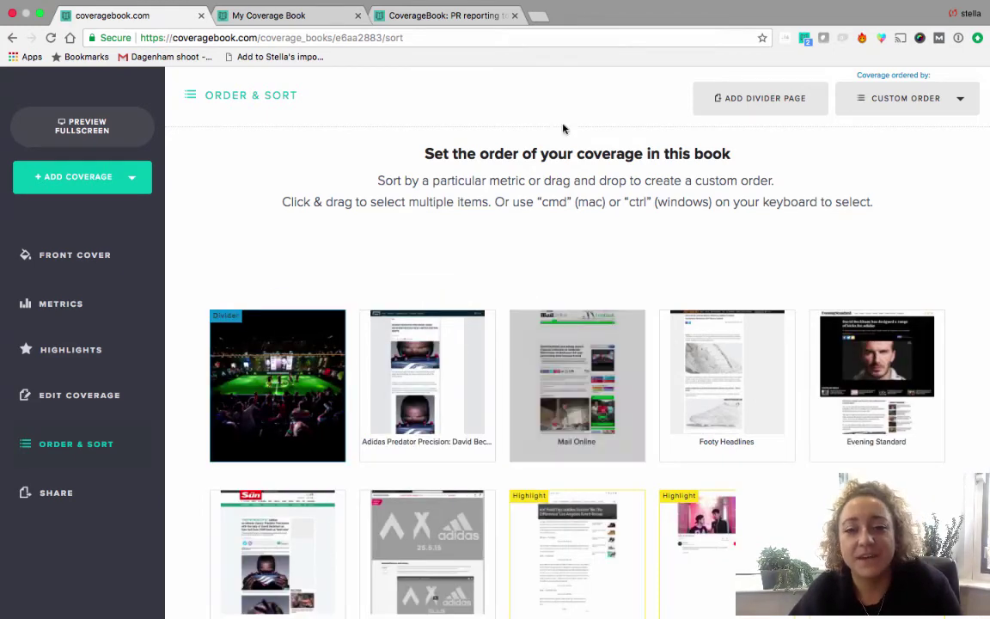
scroll(550, 516, "down", 5)
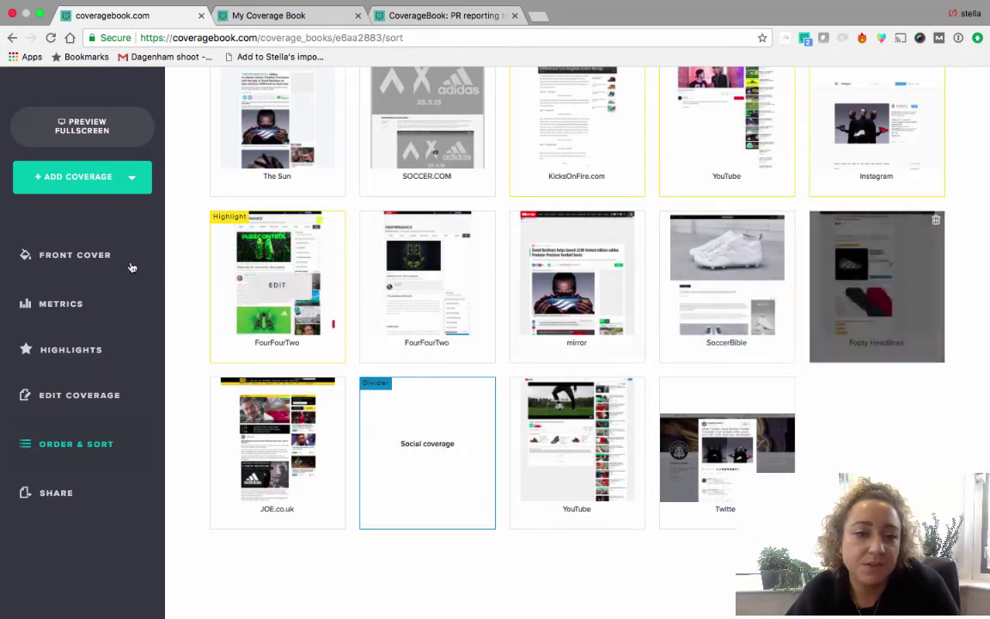
scroll(258, 223, "up", 5)
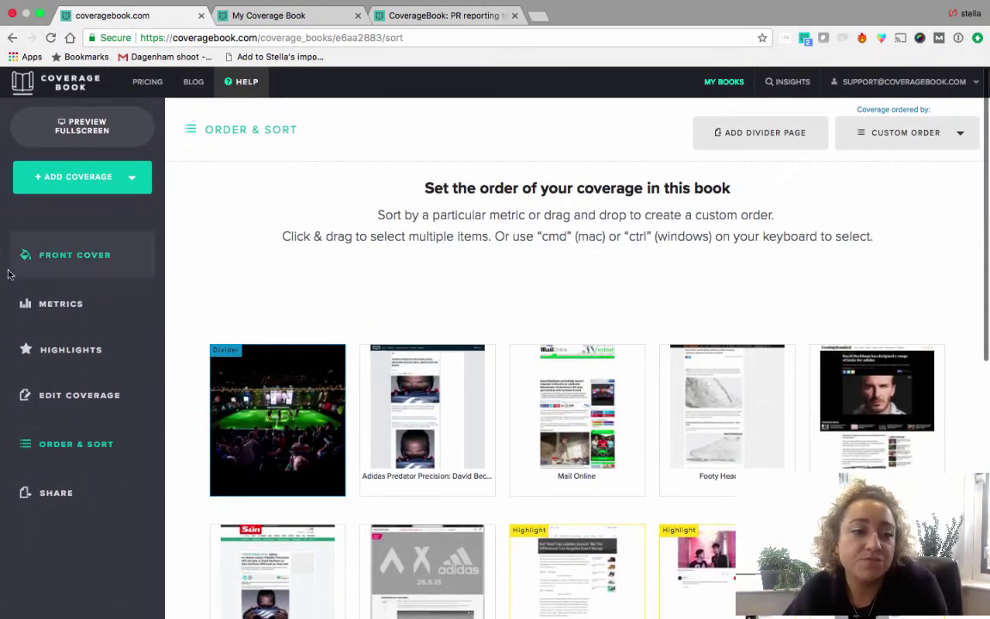
- Get the book's shareable link, copy it to the clipboard and open it in a new browser tab
left_click(30, 498)
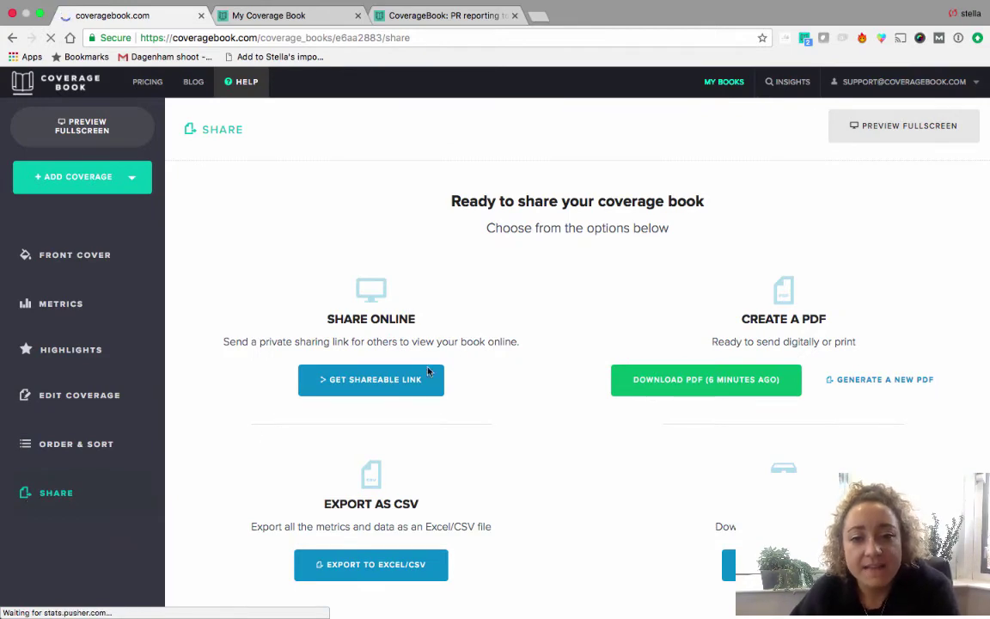
left_click(421, 378)
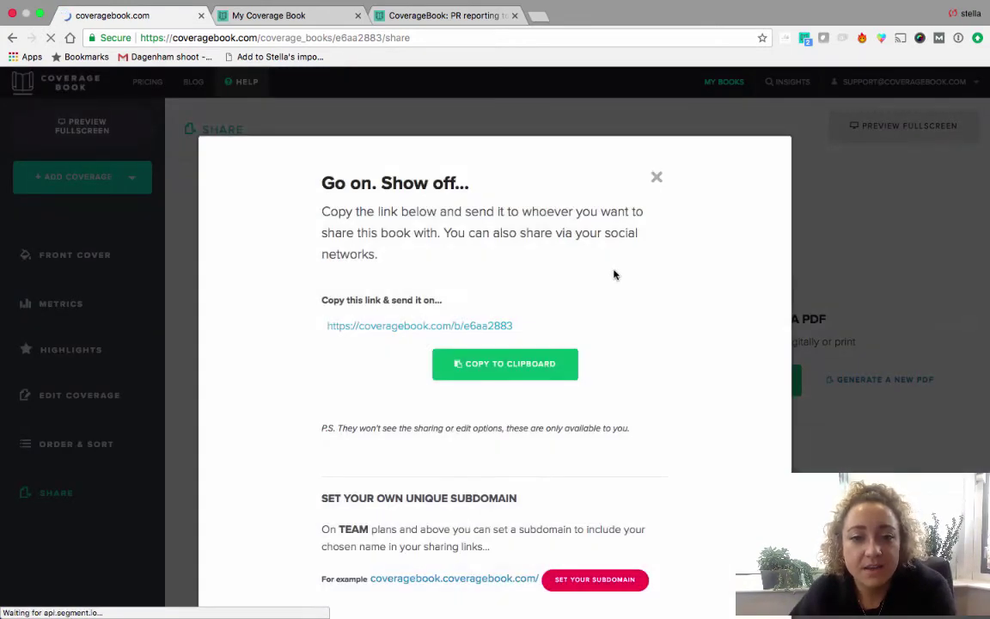
left_click(510, 371)
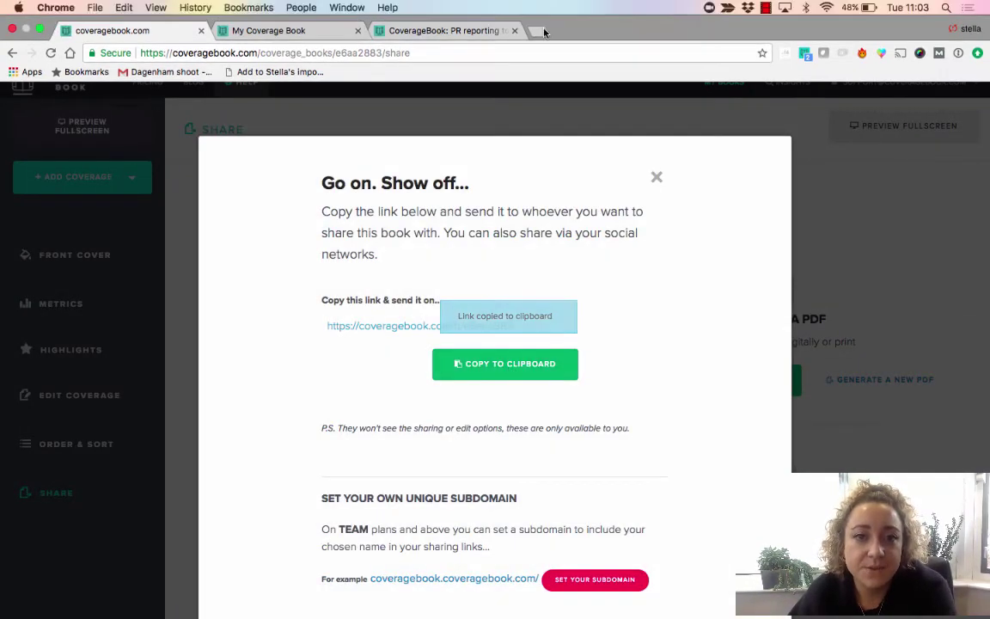
left_click(538, 33)
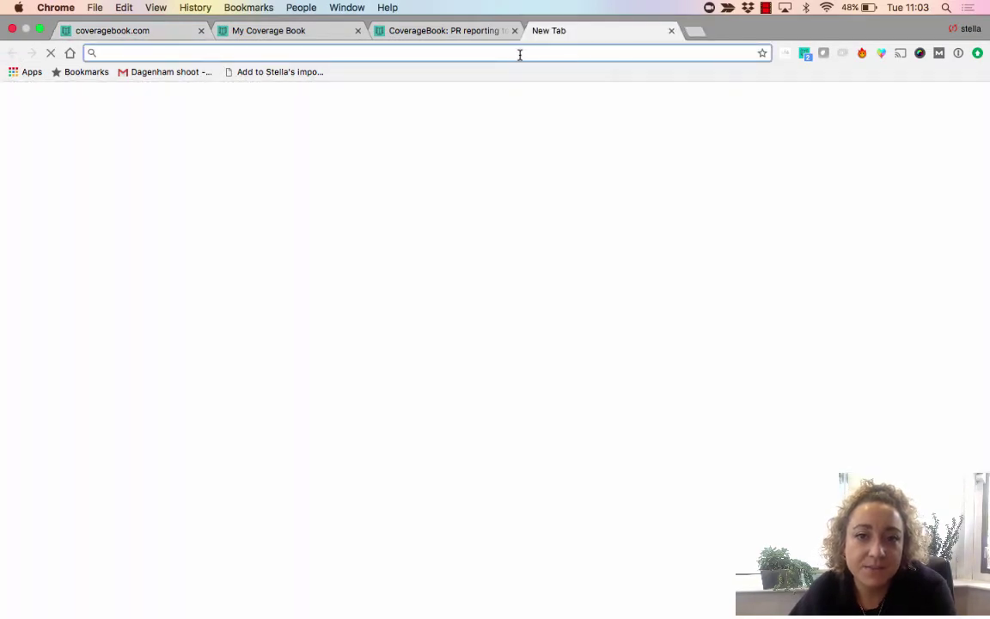
key("super+v")
key("Return")
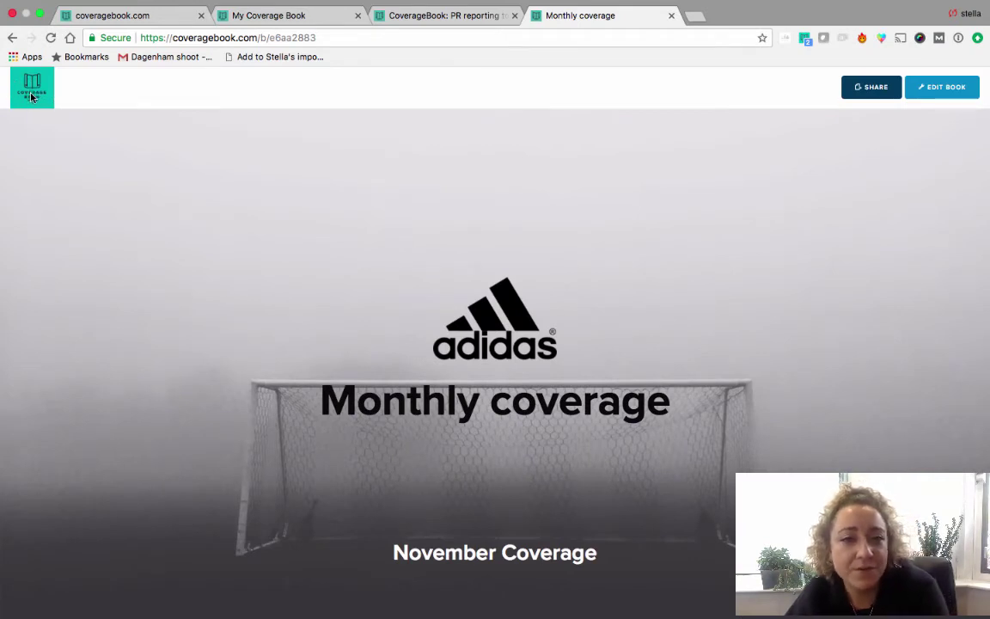
- Examine the shared online book from its front cover through metrics, highlights, the campaign image divider and the coverage items
scroll(31, 97, "down", 3)
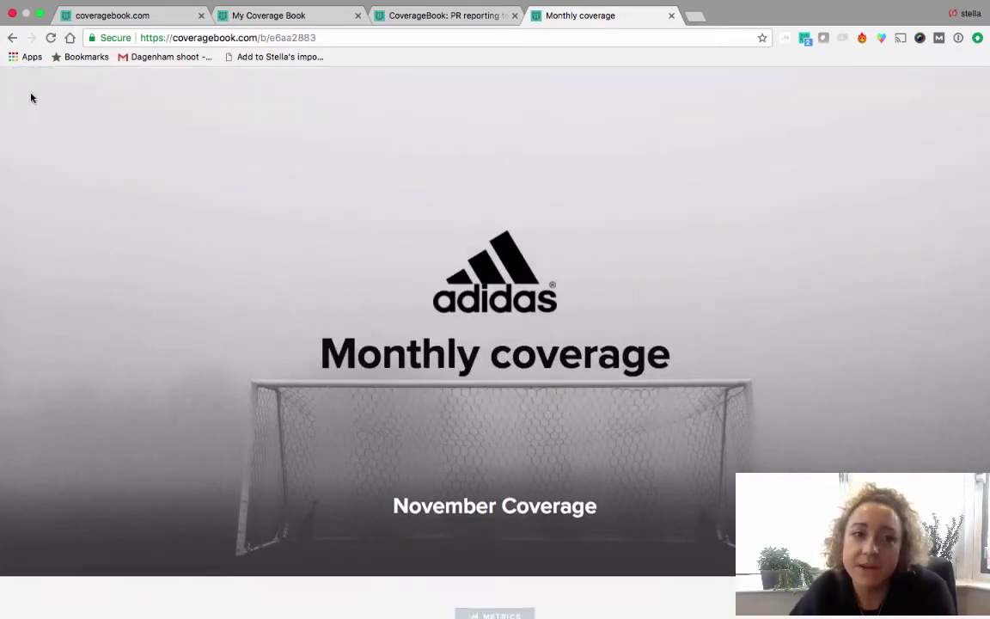
scroll(31, 97, "down", 3)
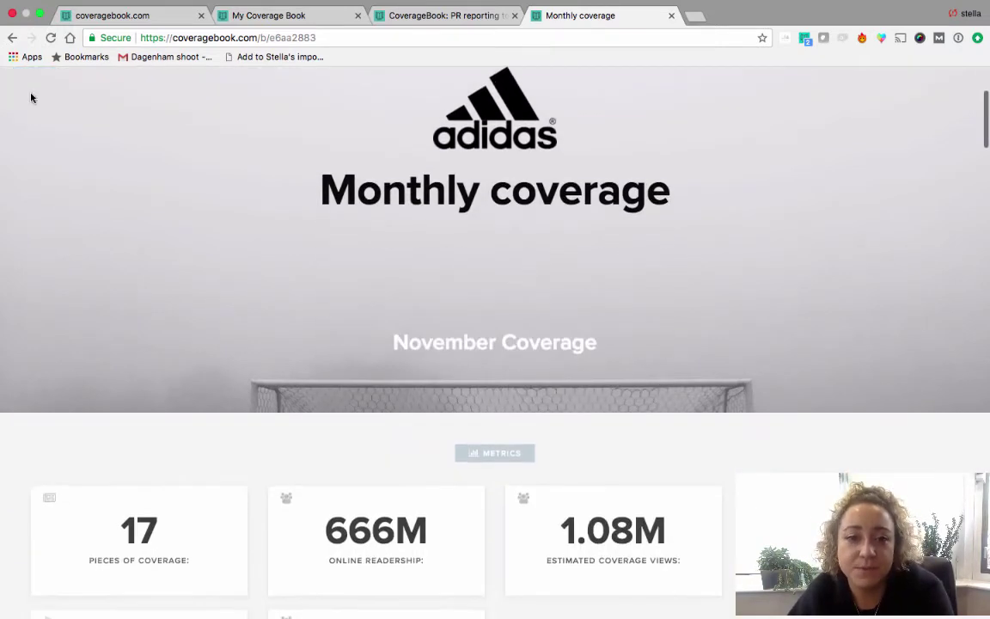
scroll(31, 97, "up", 2)
scroll(31, 97, "up", 1)
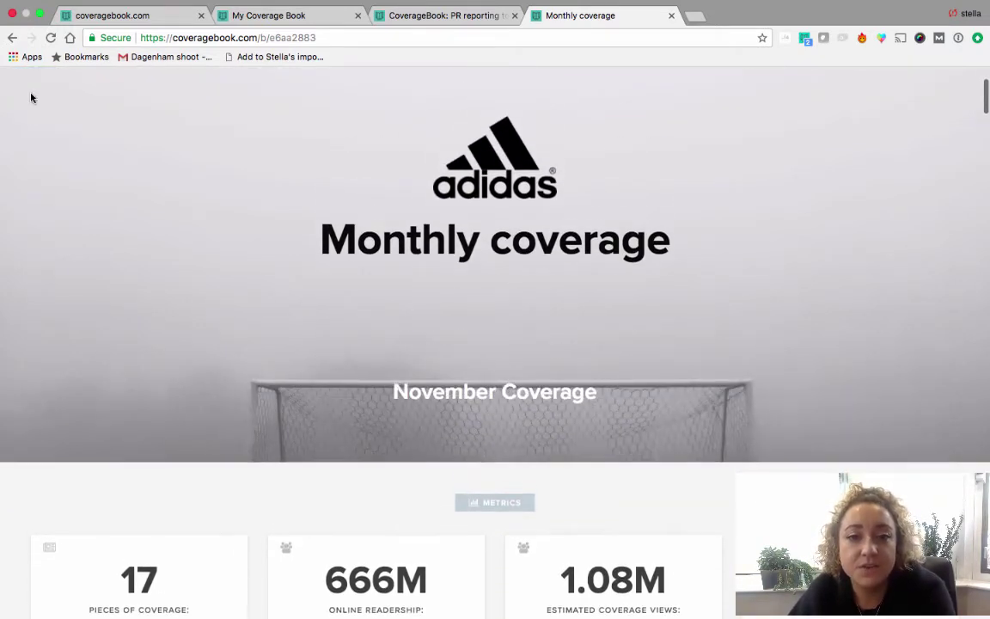
scroll(31, 97, "down", 2)
scroll(31, 97, "down", 4)
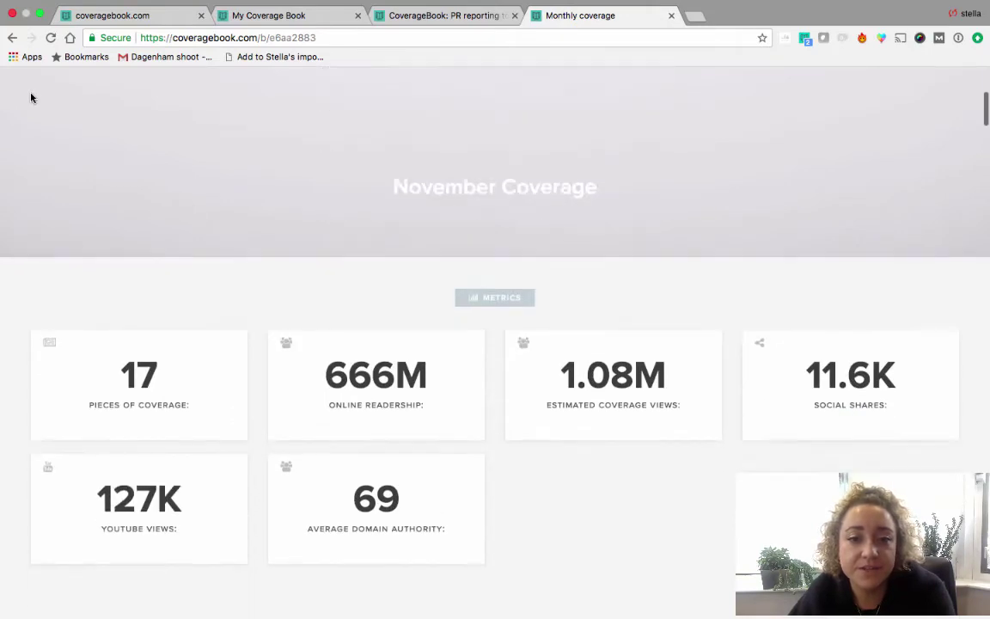
scroll(31, 97, "down", 5)
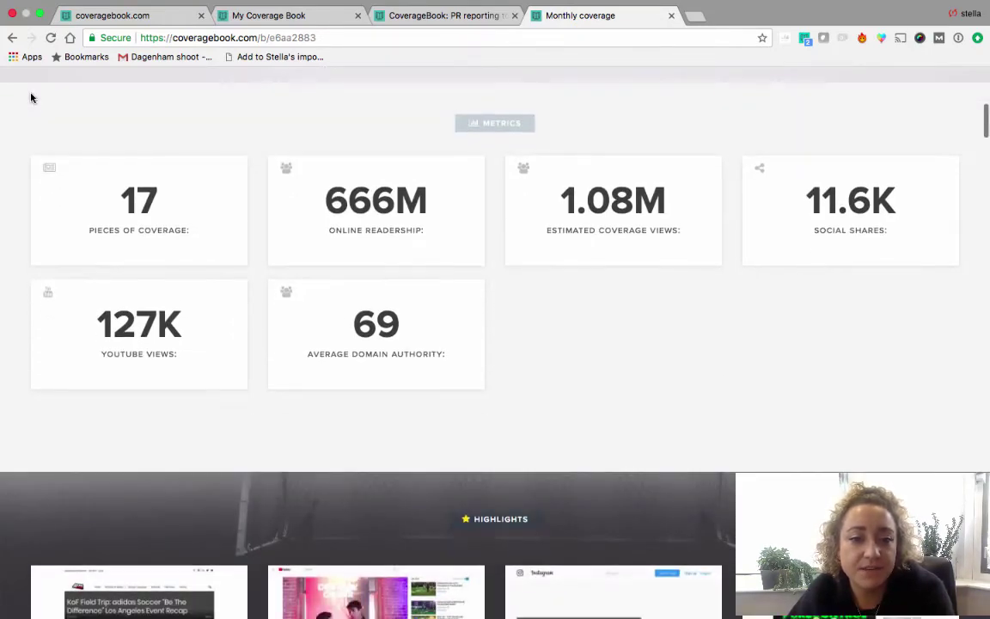
scroll(30, 97, "down", 11)
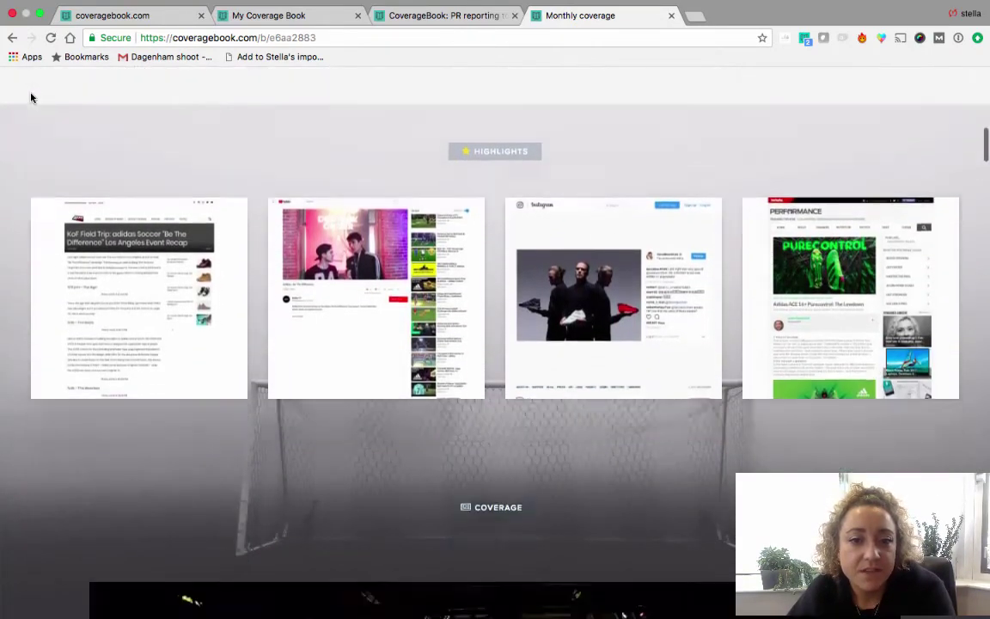
scroll(33, 99, "down", 10)
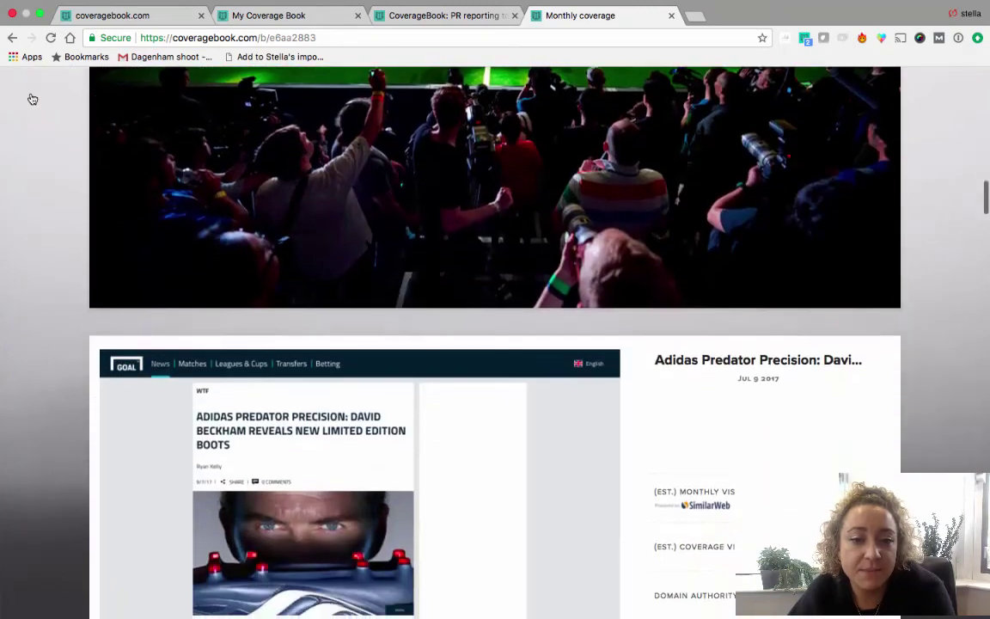
scroll(31, 97, "down", 5)
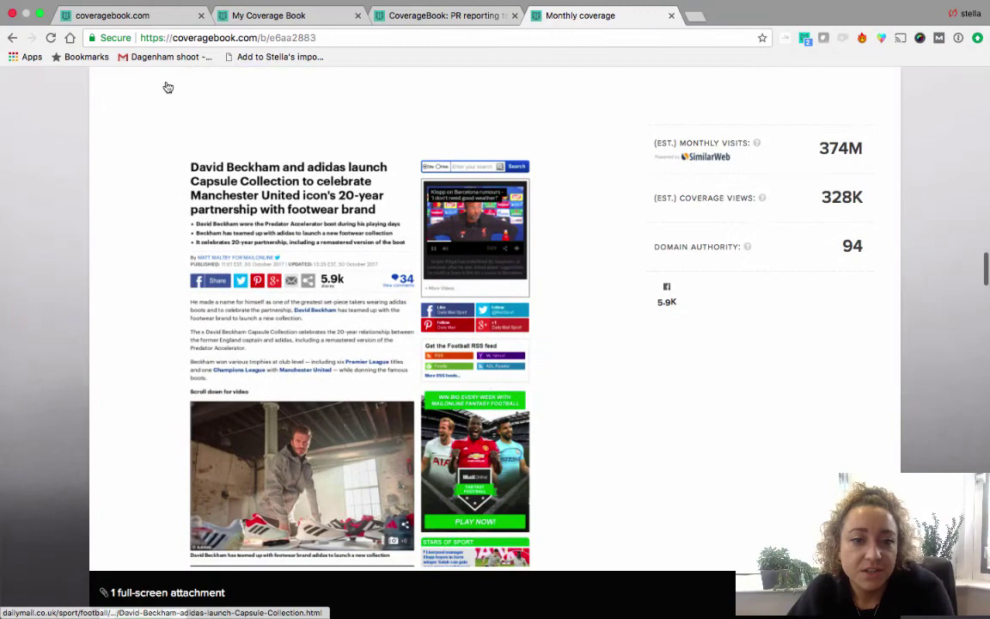
- Open the original Mail Online article from its coverage item, and return to the shared online book
left_click(241, 307)
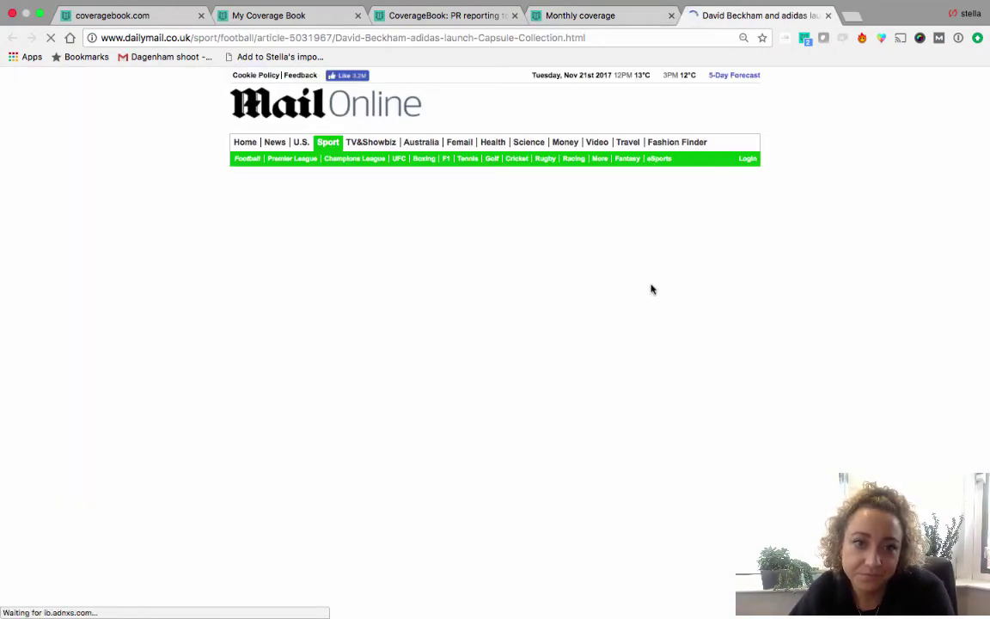
left_click(468, 19)
left_click(580, 15)
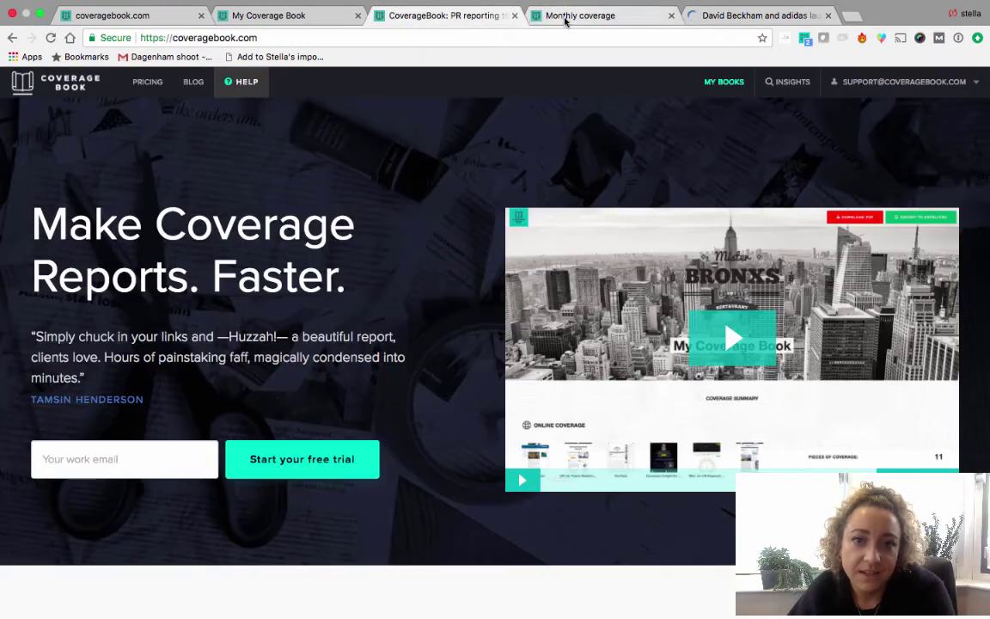
- Examine the remaining coverage items in the shared book, from The Sun through the social posts and highlights to the JOE.co.uk article
scroll(528, 306, "down", 5)
scroll(528, 306, "down", 15)
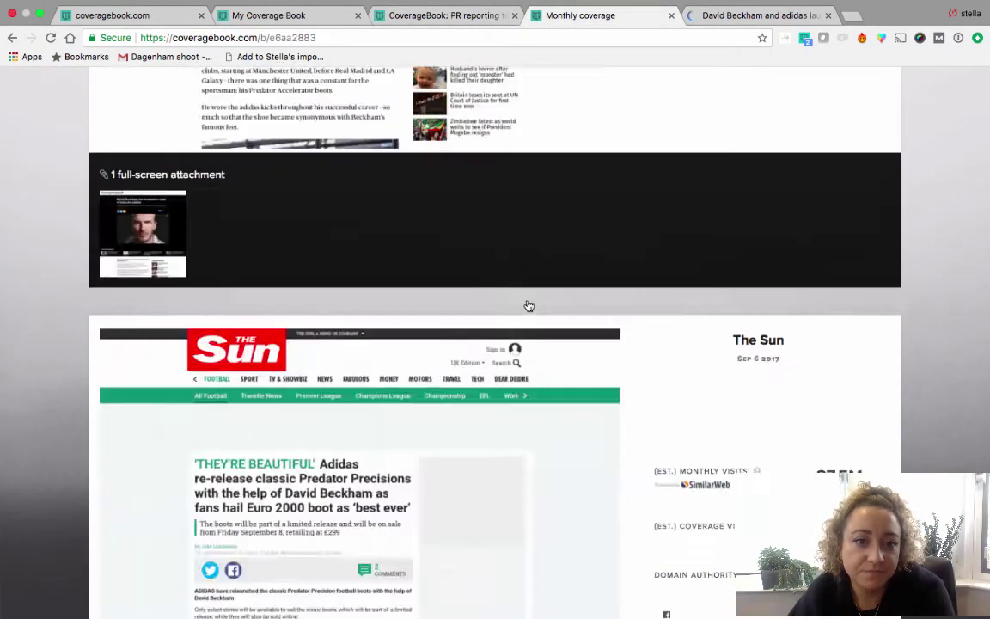
scroll(528, 306, "down", 20)
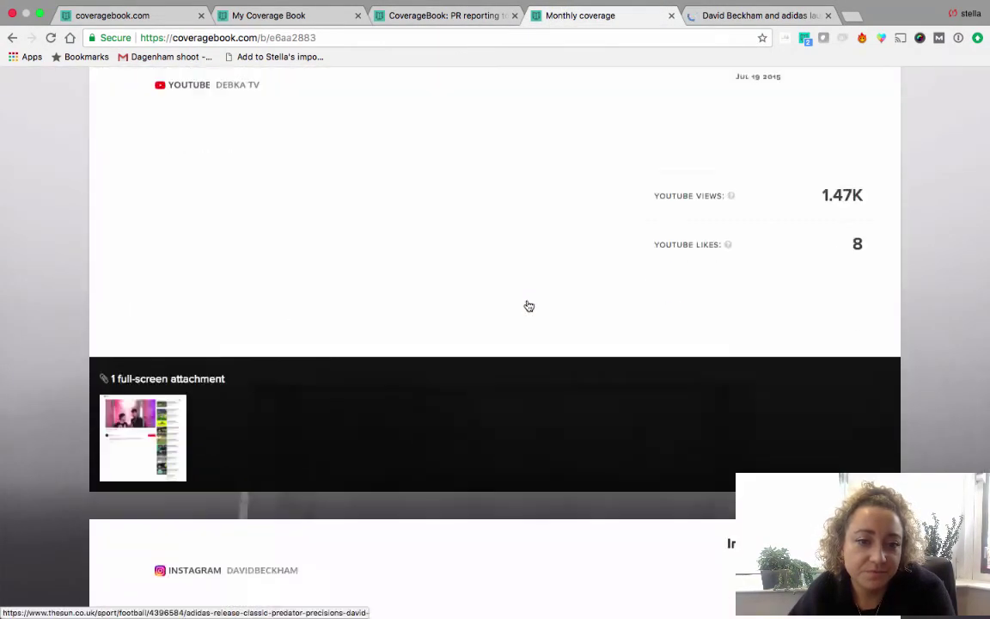
scroll(529, 306, "up", 4)
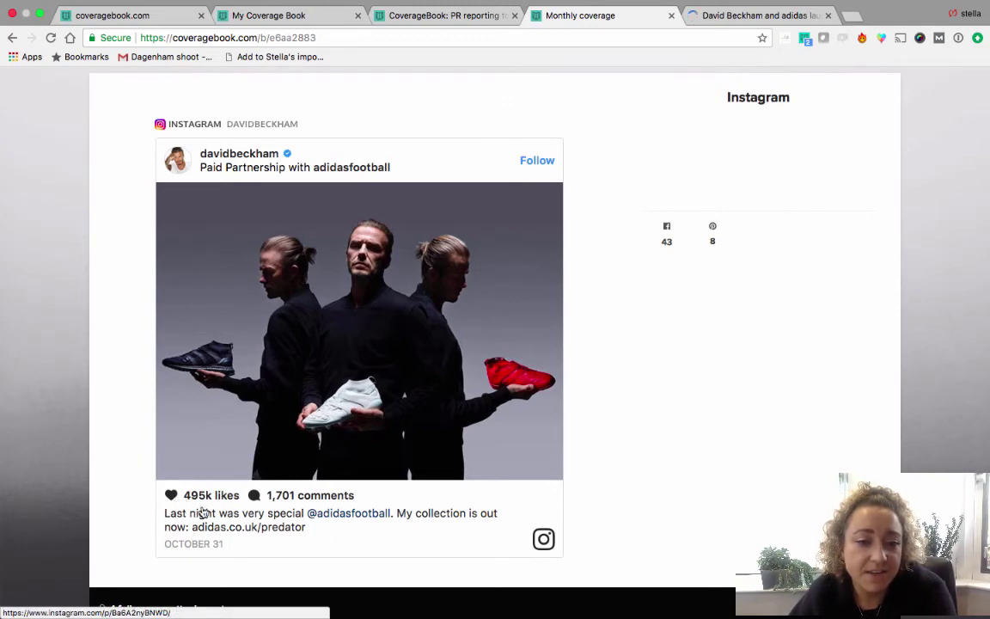
scroll(409, 436, "down", 9)
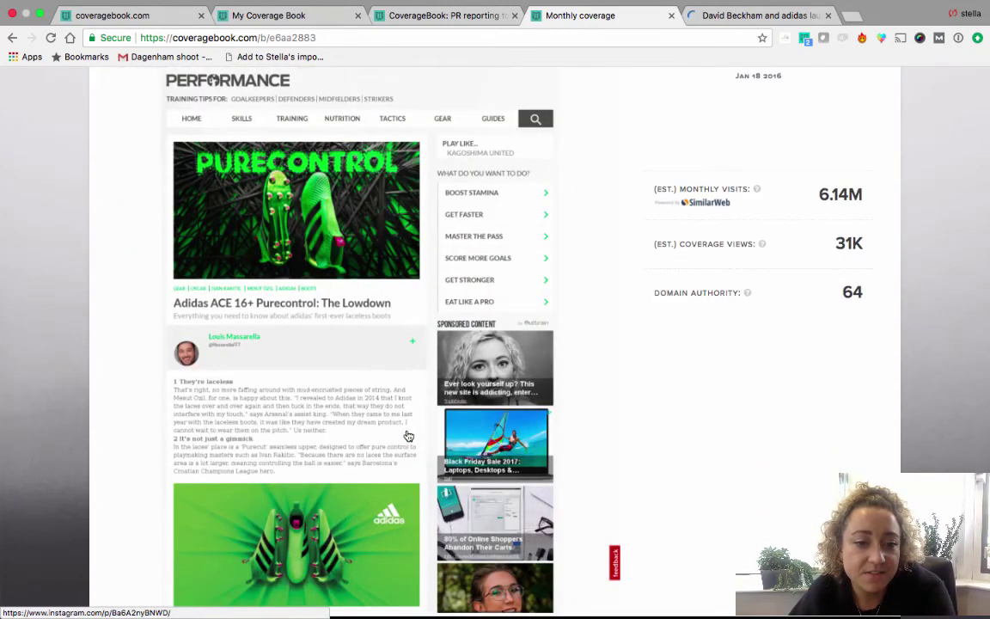
scroll(408, 436, "up", 3)
scroll(409, 435, "down", 10)
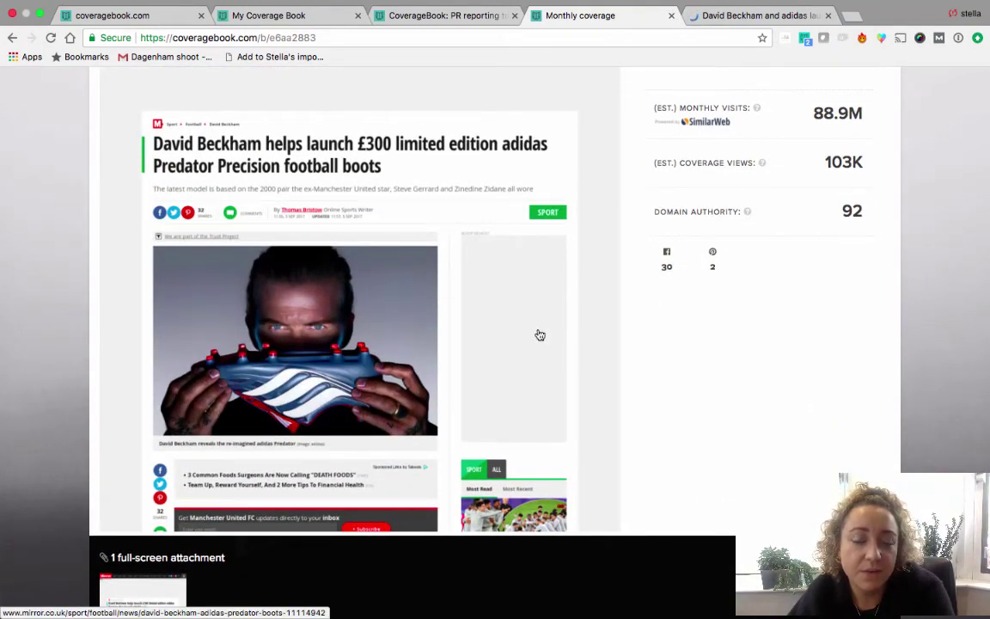
scroll(539, 335, "down", 1)
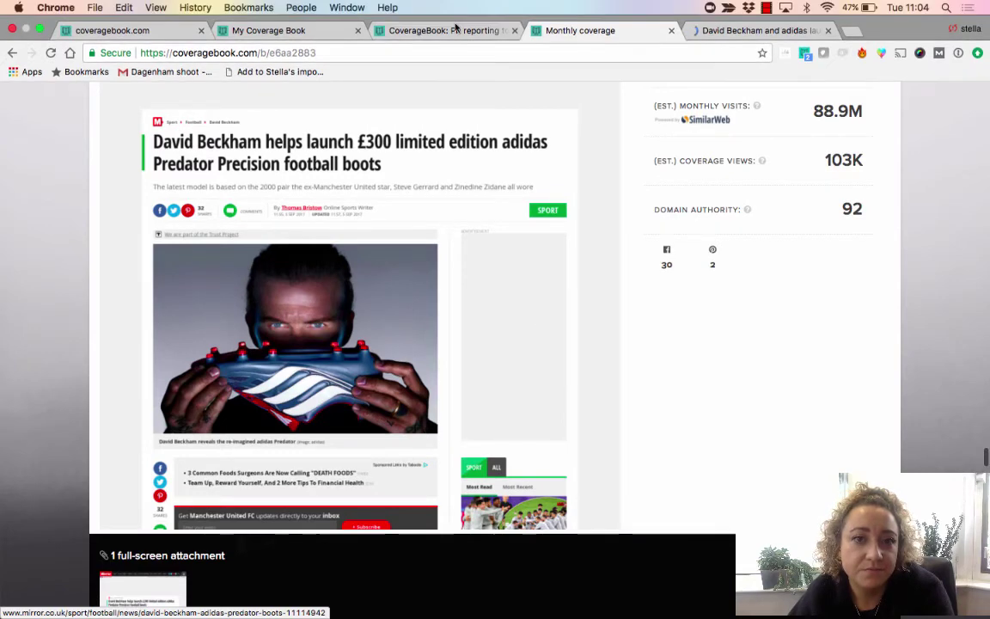
scroll(426, 31, "down", 5)
scroll(424, 194, "down", 15)
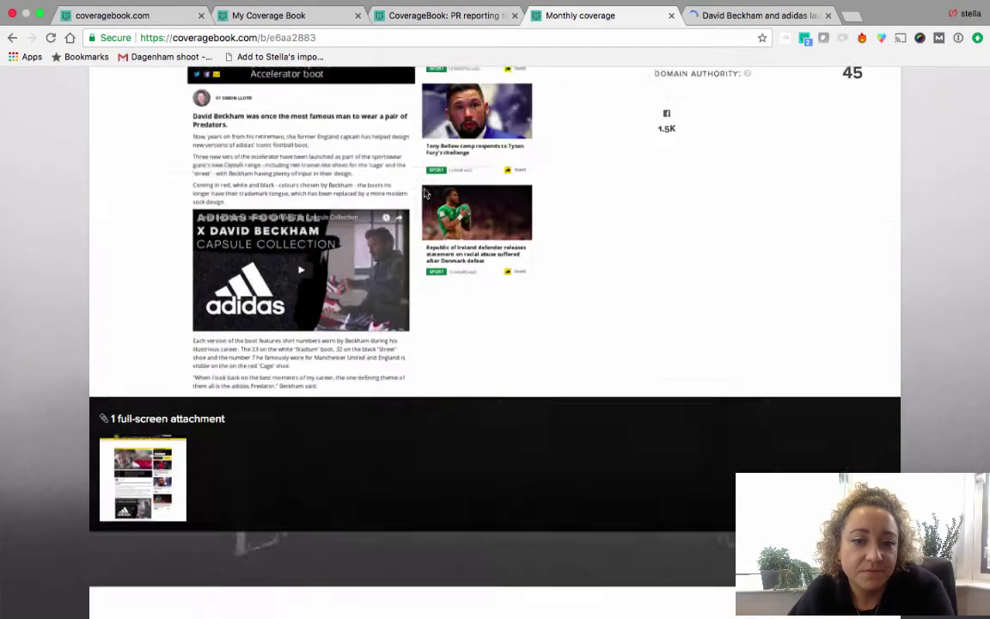
scroll(317, 428, "up", 5)
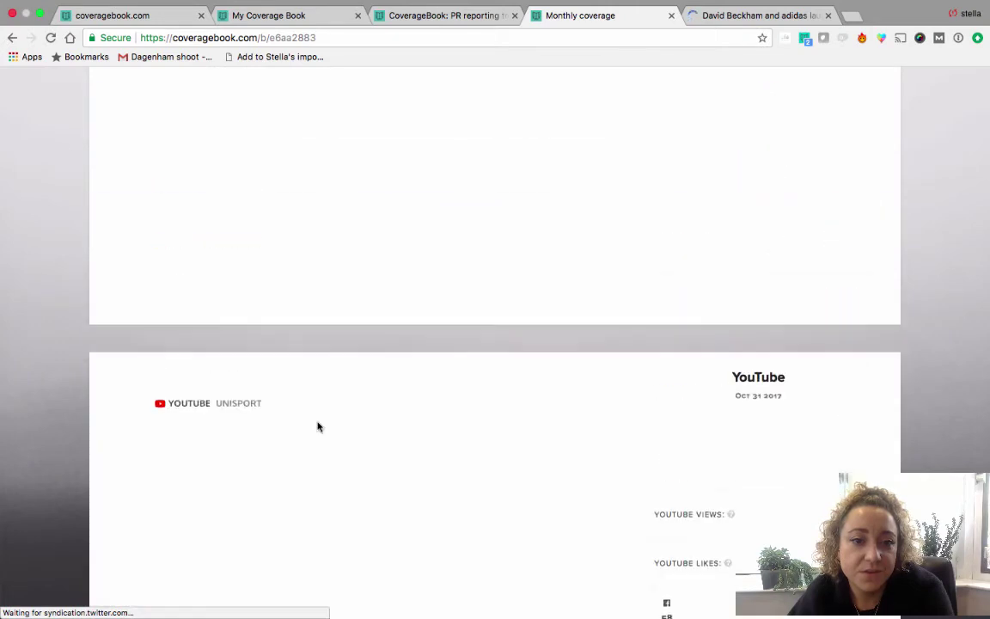
- Play the embedded Unisport YouTube video within the shared book
scroll(317, 427, "down", 2)
scroll(317, 427, "down", 5)
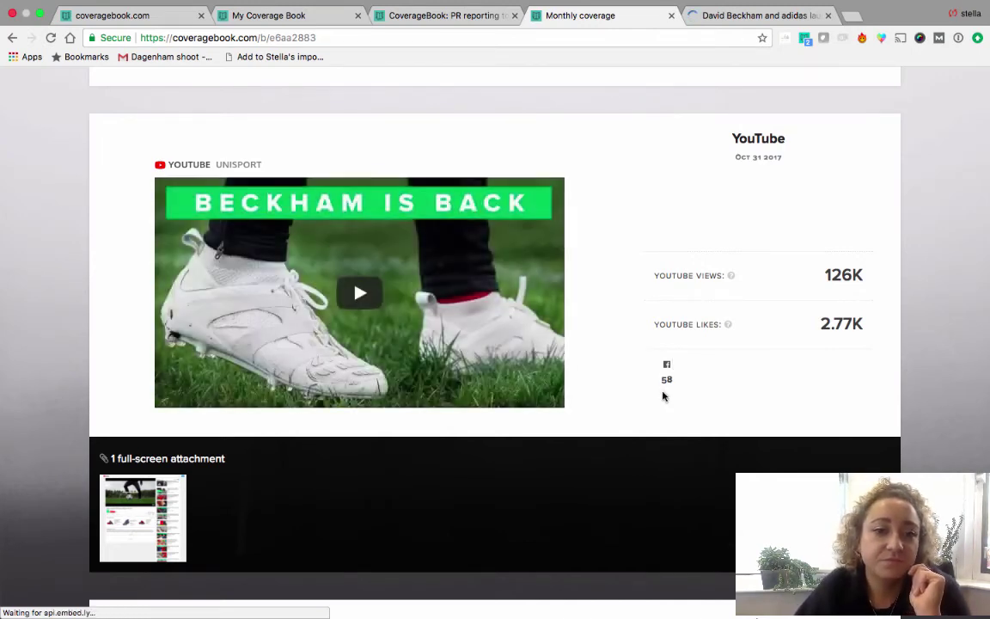
left_click(361, 296)
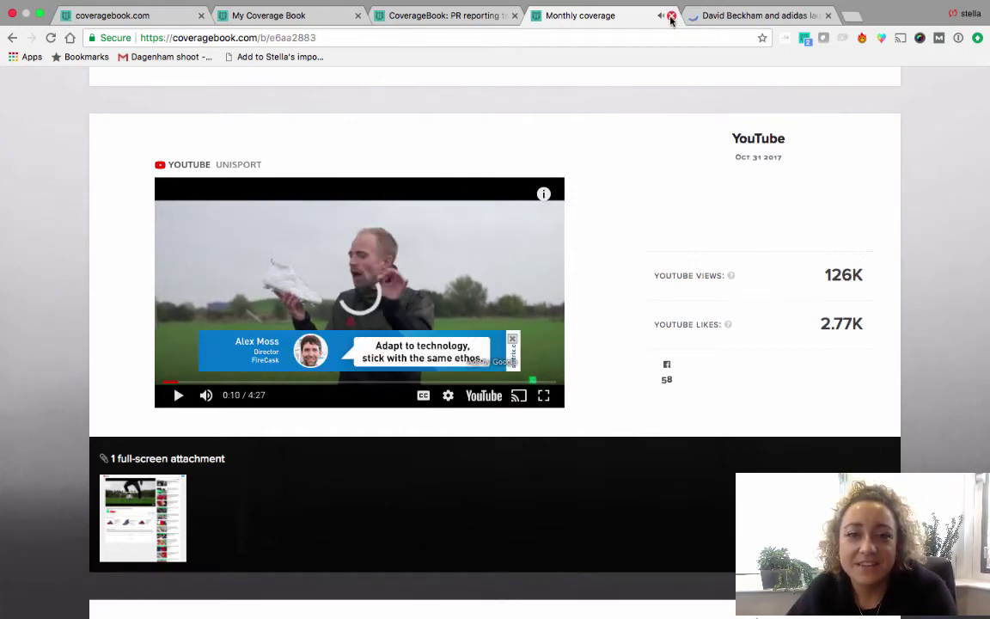
- Close the shared book and the Mail Online article, and open the adidas Monthly coverage book dated Nov 21, 2017 for editing
left_click(672, 16)
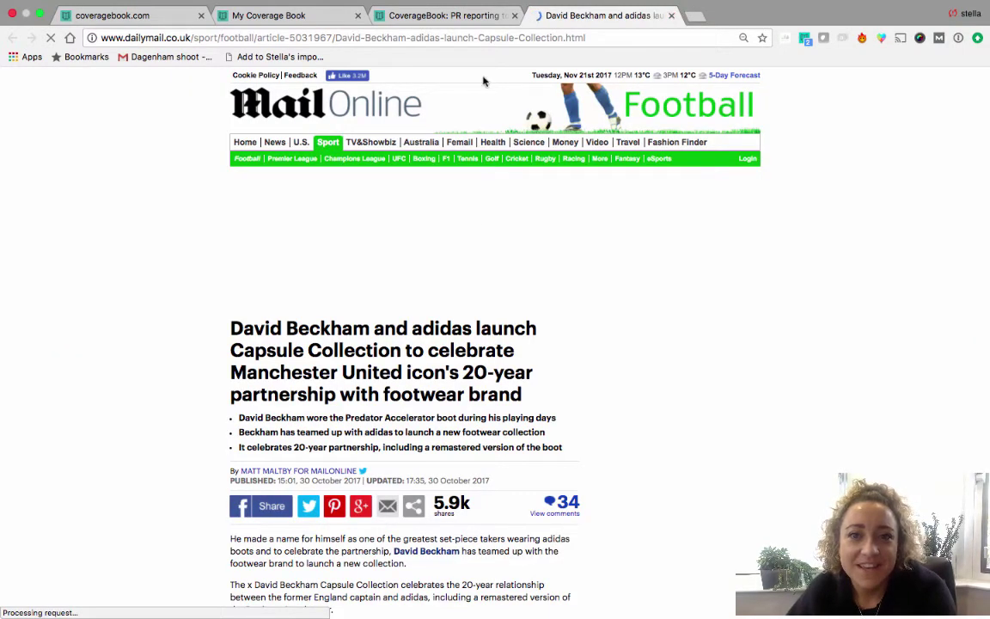
key("super+w")
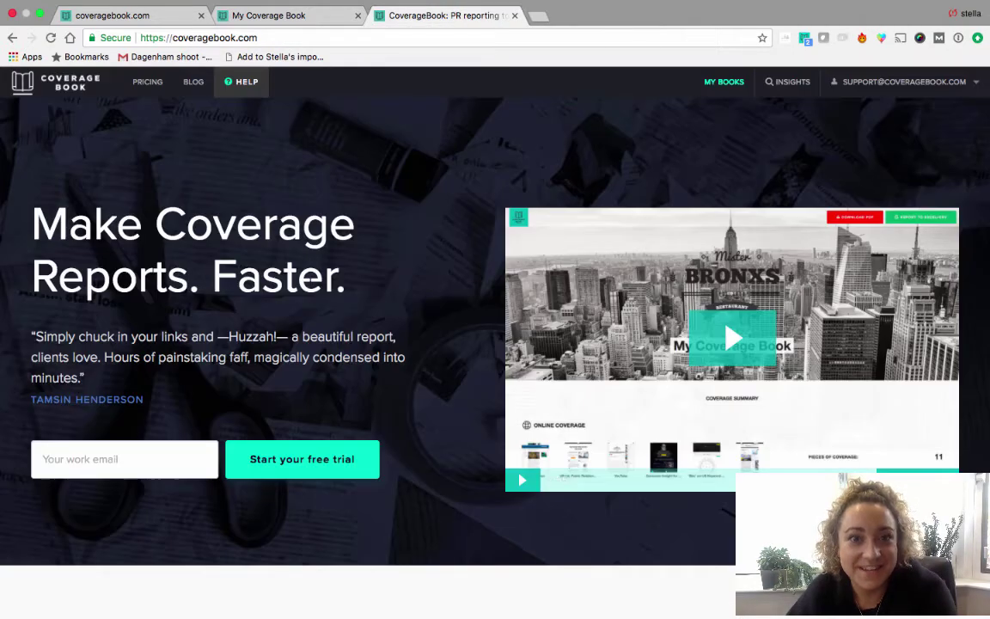
left_click(722, 83)
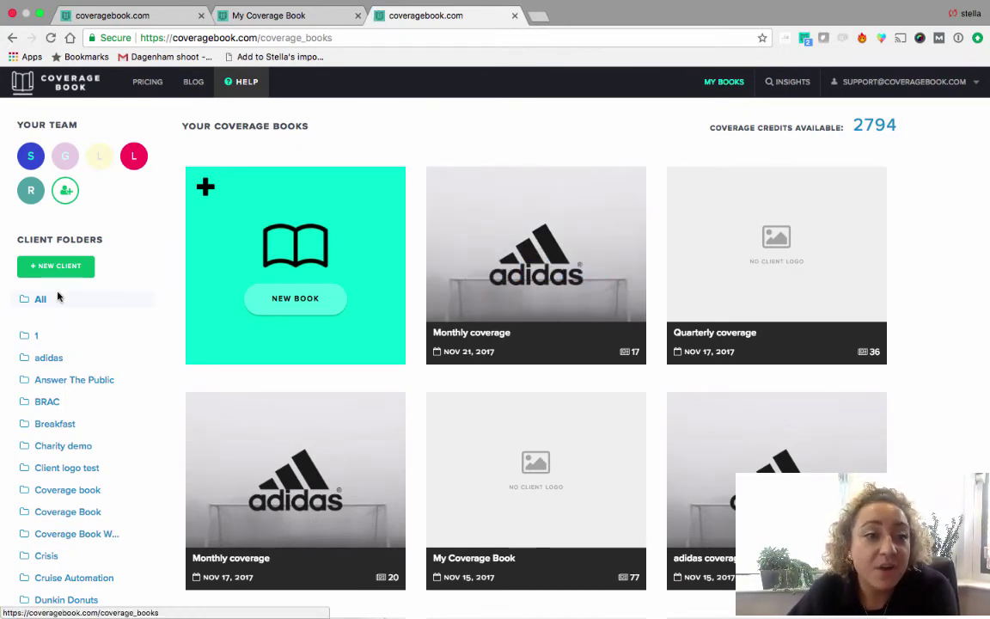
mouse_move(588, 266)
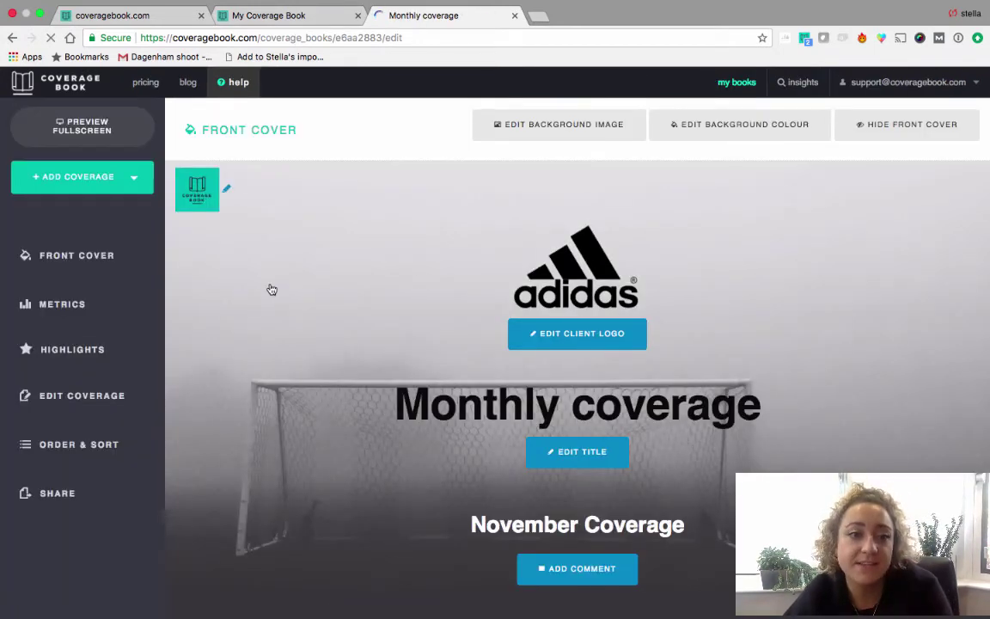
- Upload "fourfourtwo print coverage.jpeg" from the computer to the book as offline coverage
left_click(94, 177)
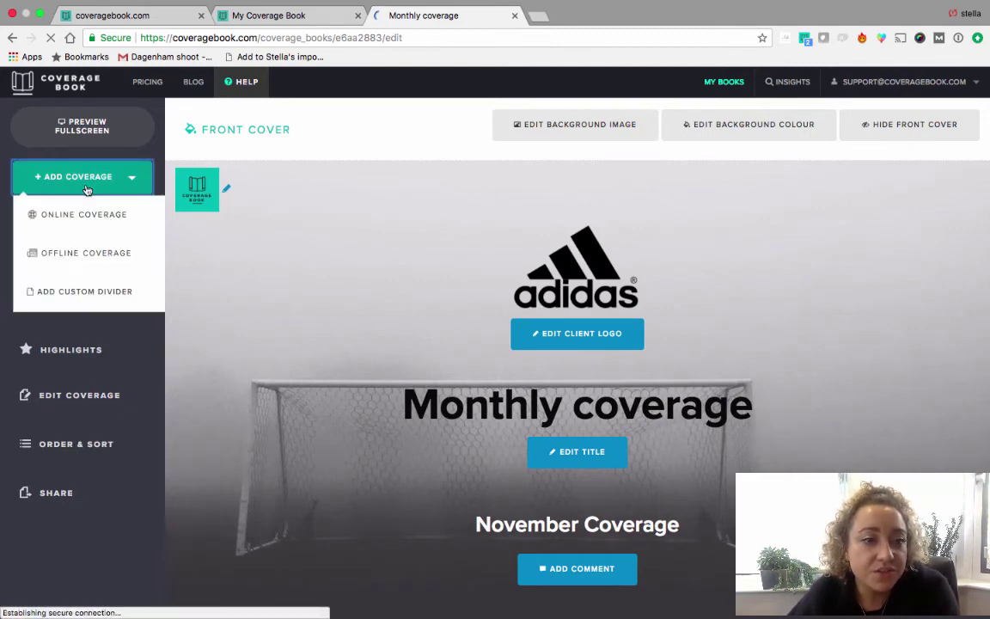
left_click(102, 264)
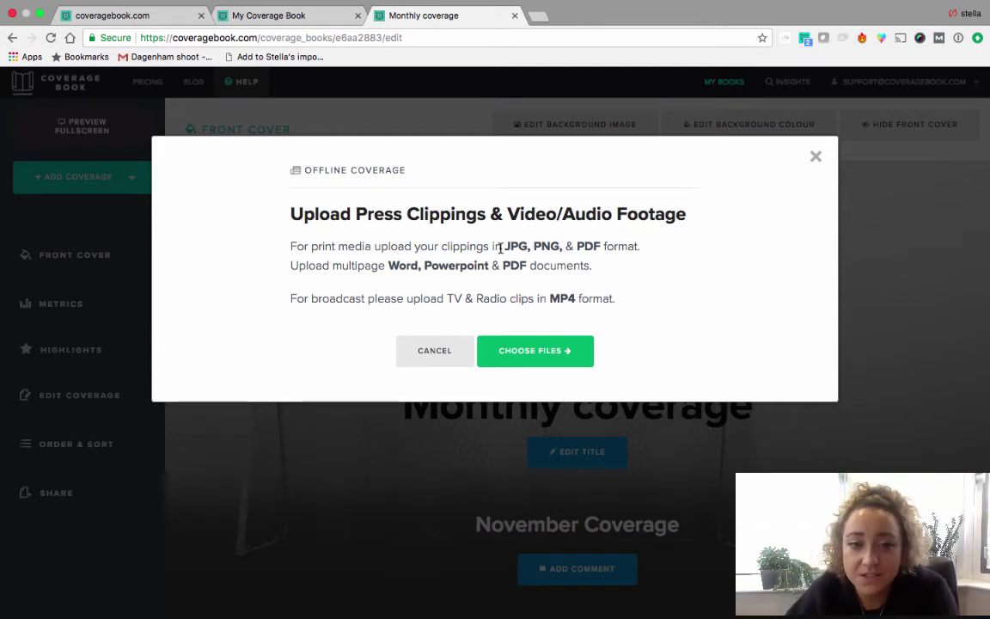
left_click(520, 351)
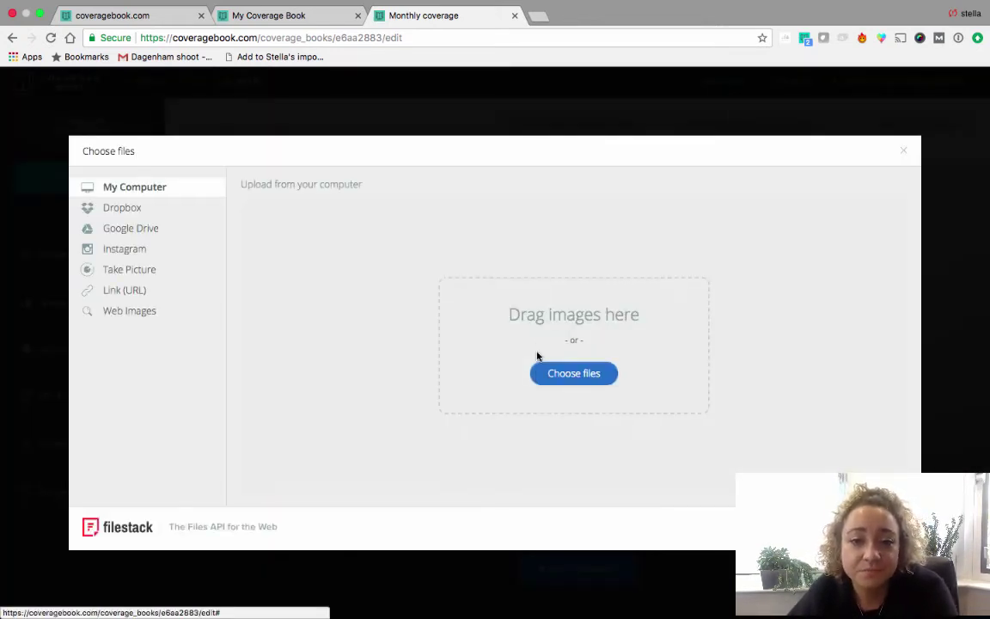
left_click(575, 371)
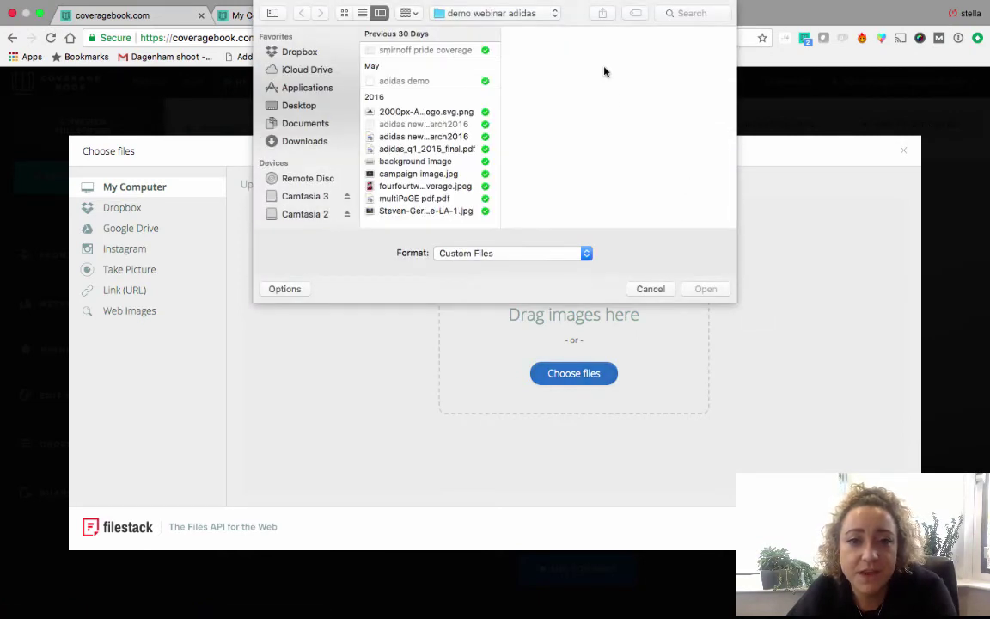
left_click(408, 187)
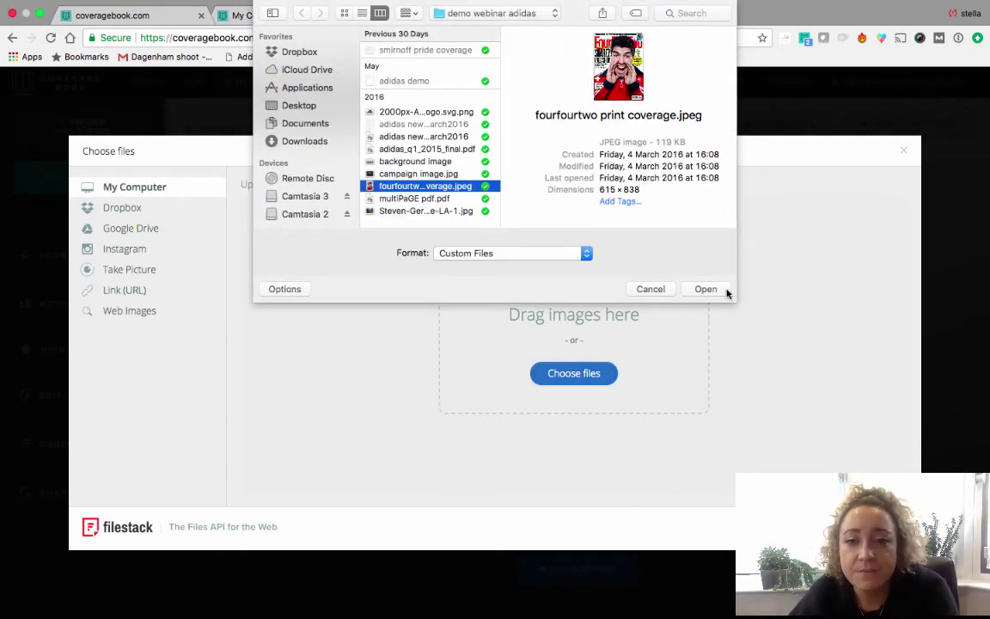
left_click(705, 290)
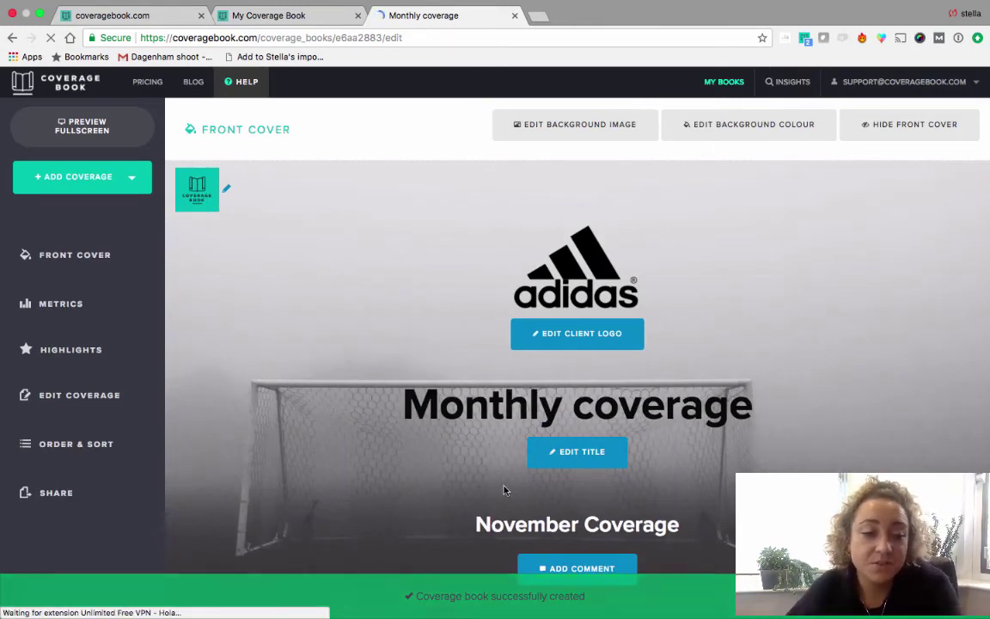
- Open the FourFourTwo print item from the coverage order for editing and set its publication date to Oct 31 2017
left_click(84, 458)
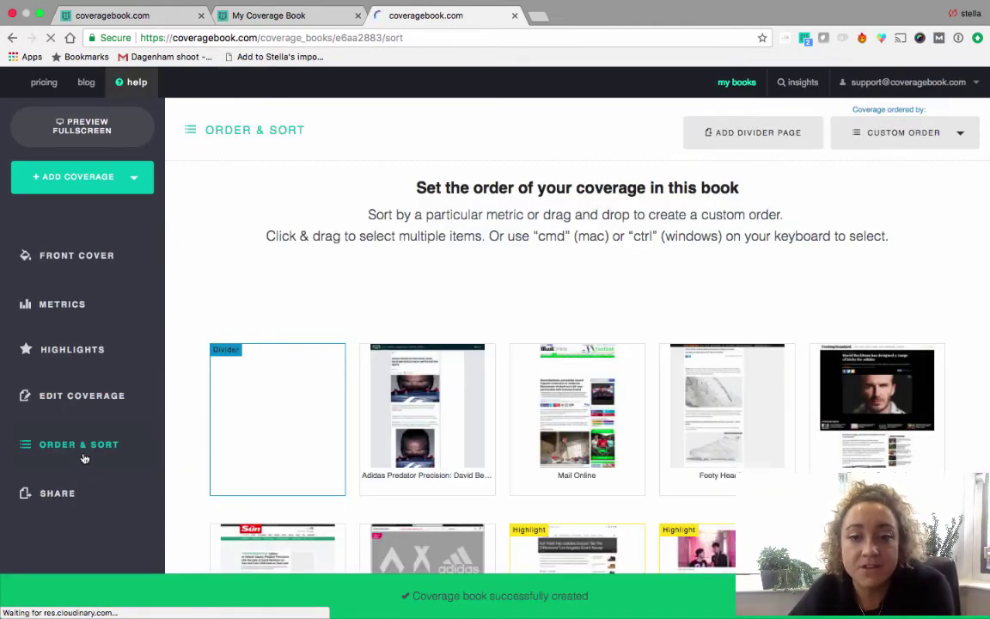
scroll(246, 532, "down", 6)
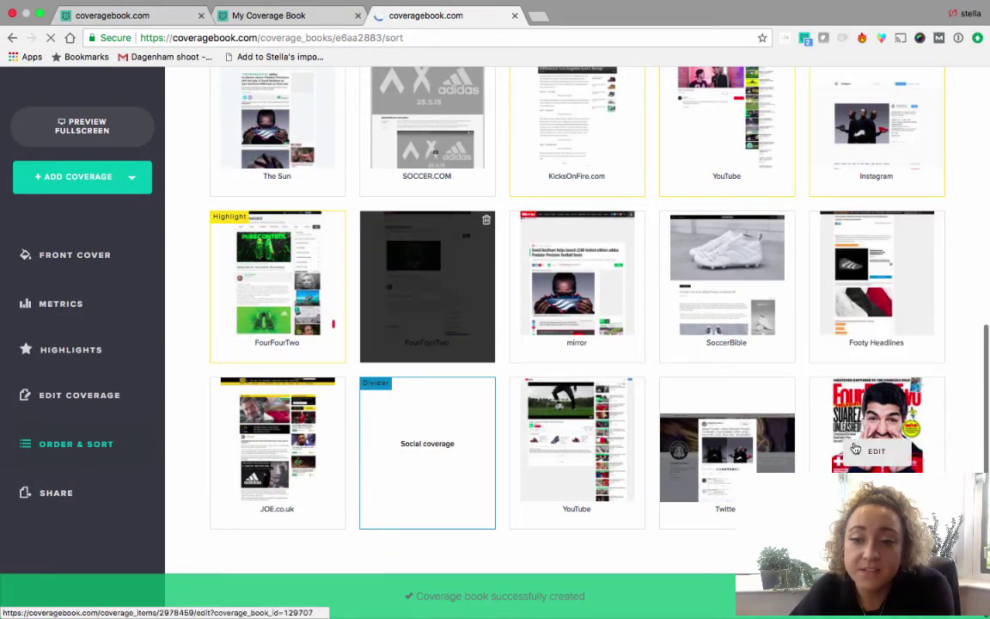
left_click(857, 400)
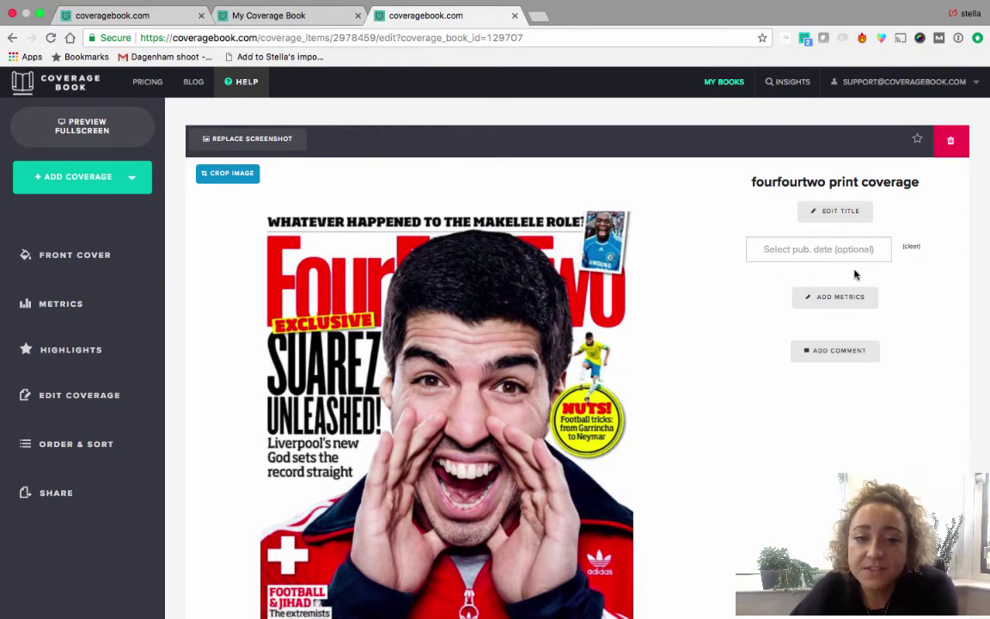
left_click(795, 250)
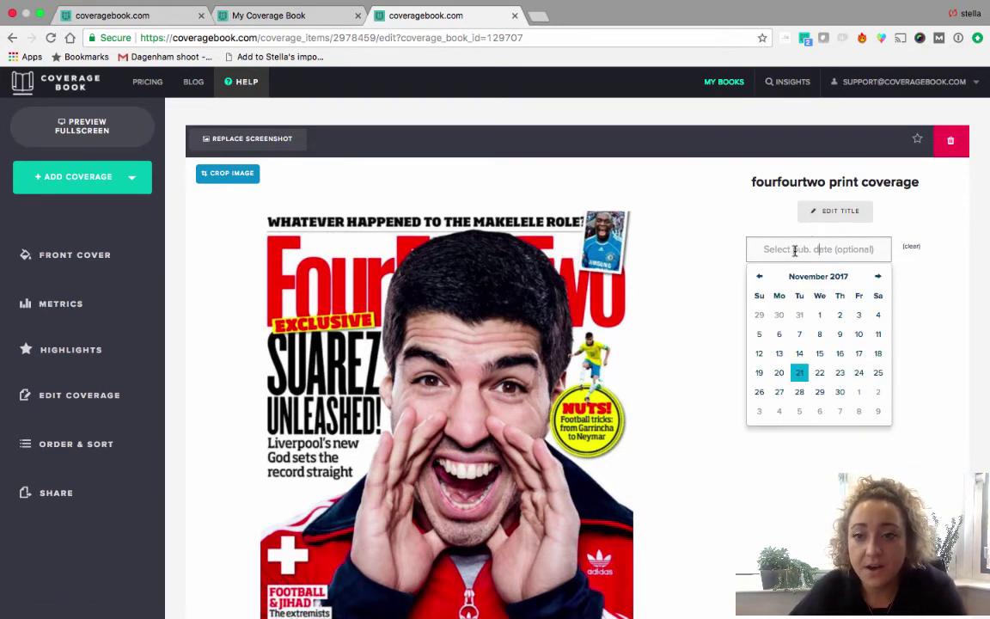
left_click(798, 319)
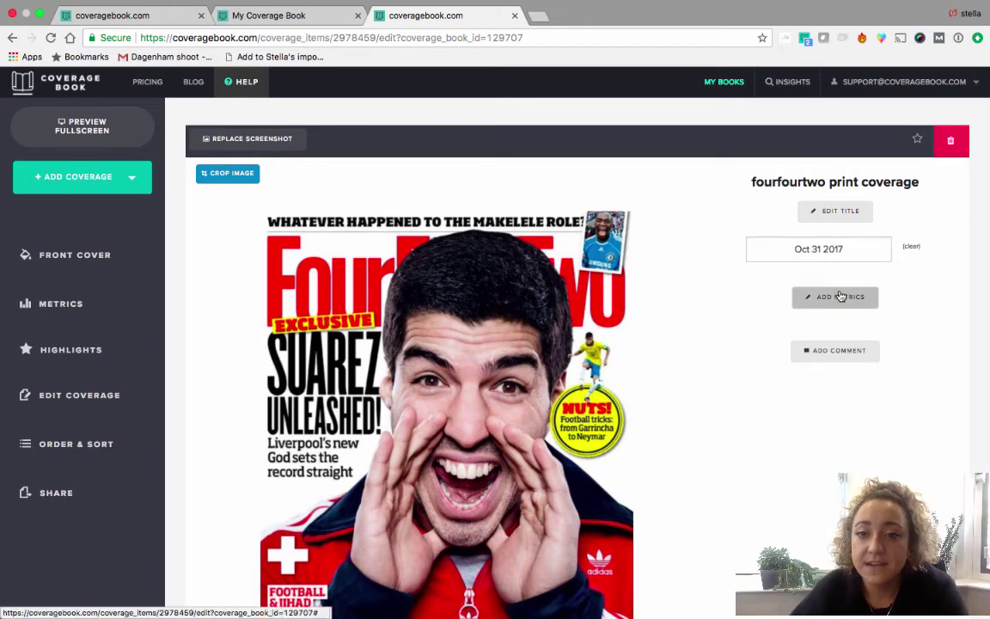
- Add a Circulation metric of 10,000 to the FourFourTwo print coverage, save it and return to the book's coverage order
left_click(837, 297)
left_click(308, 249)
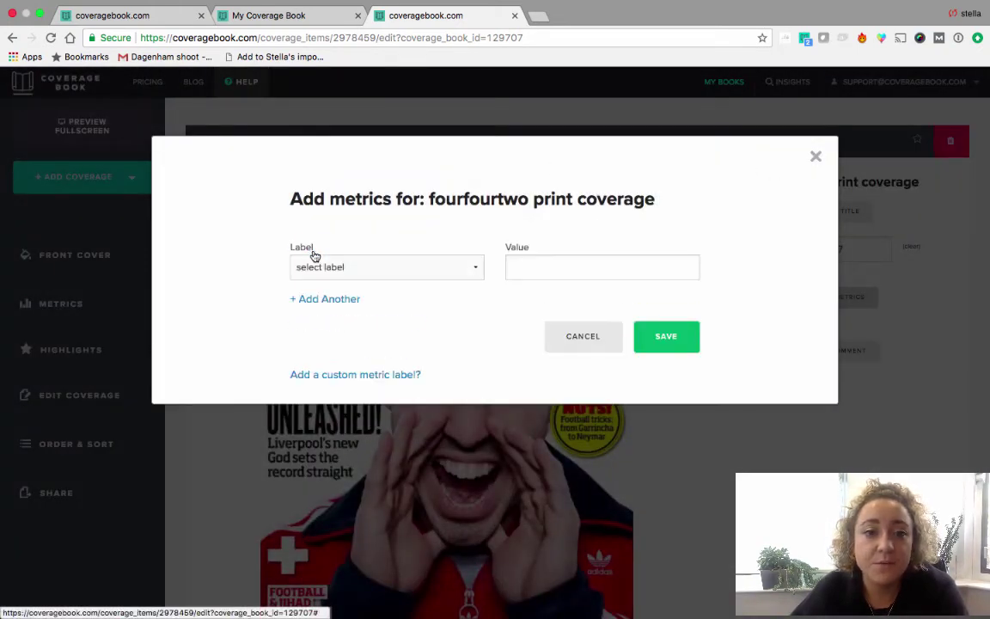
left_click(331, 273)
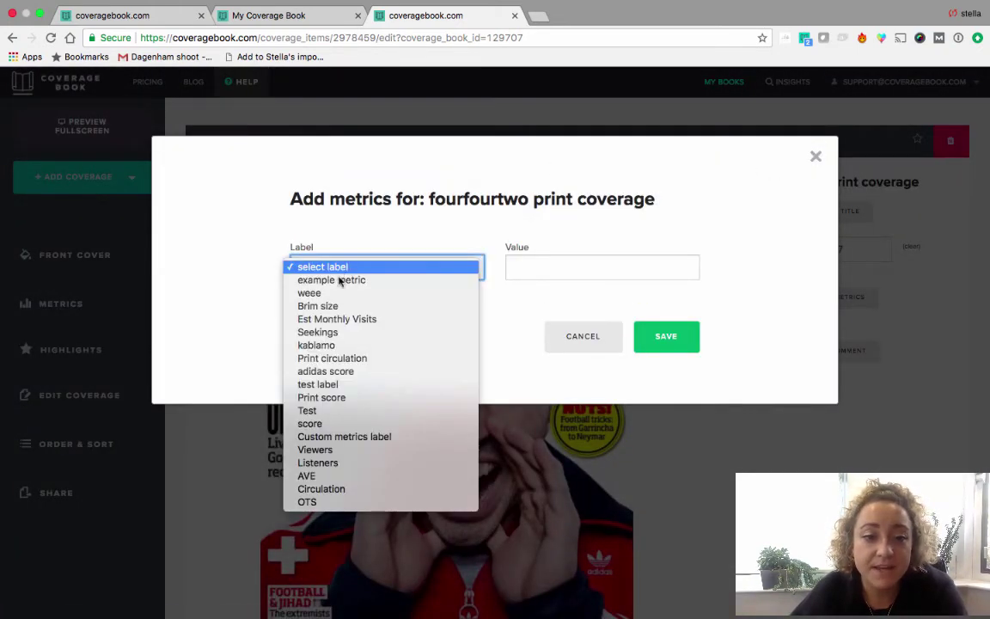
left_click(363, 489)
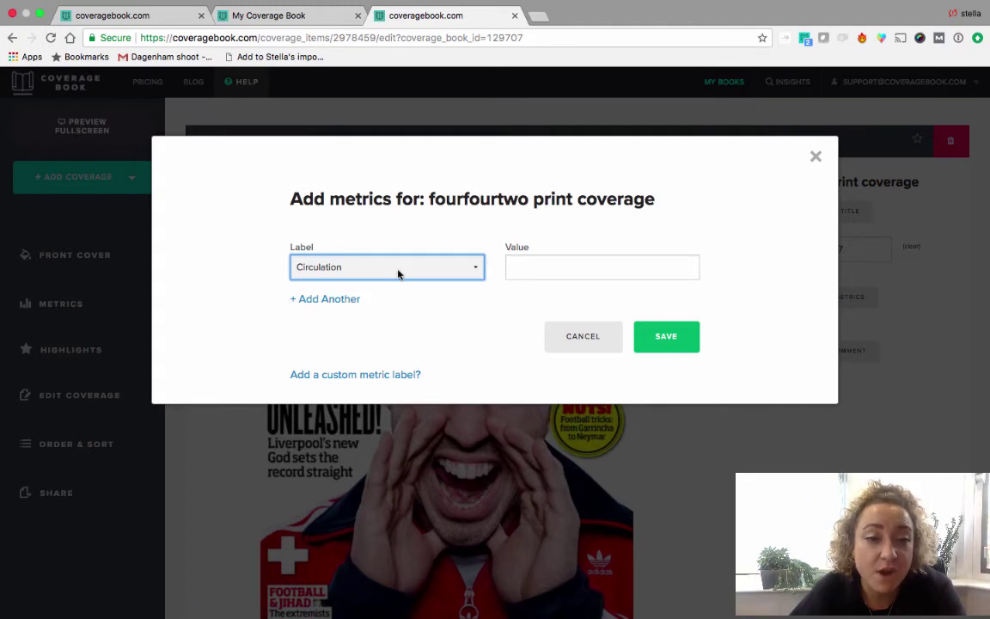
left_click(539, 266)
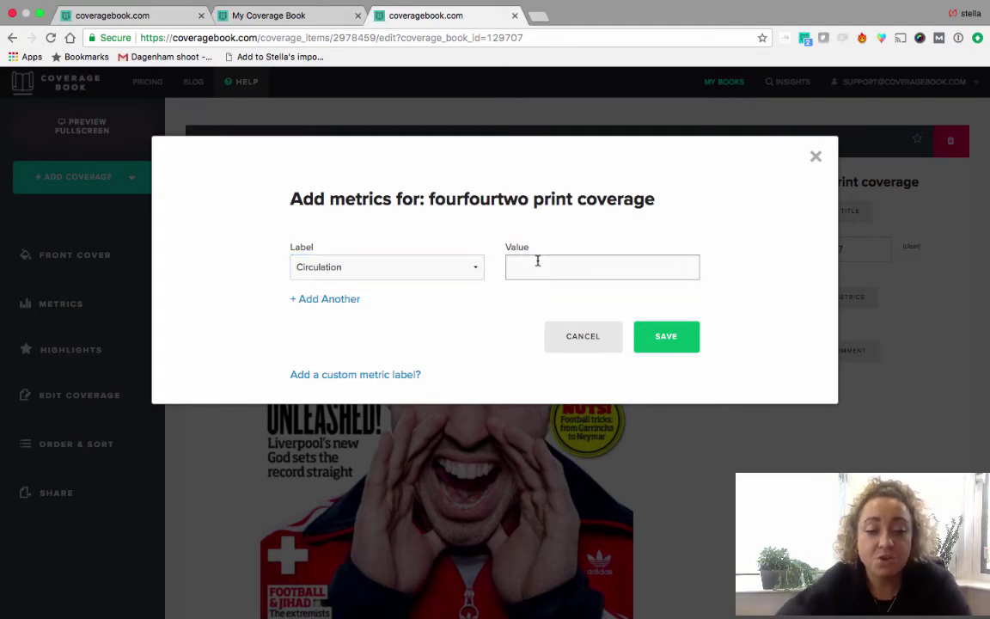
type("10")
left_click(552, 290)
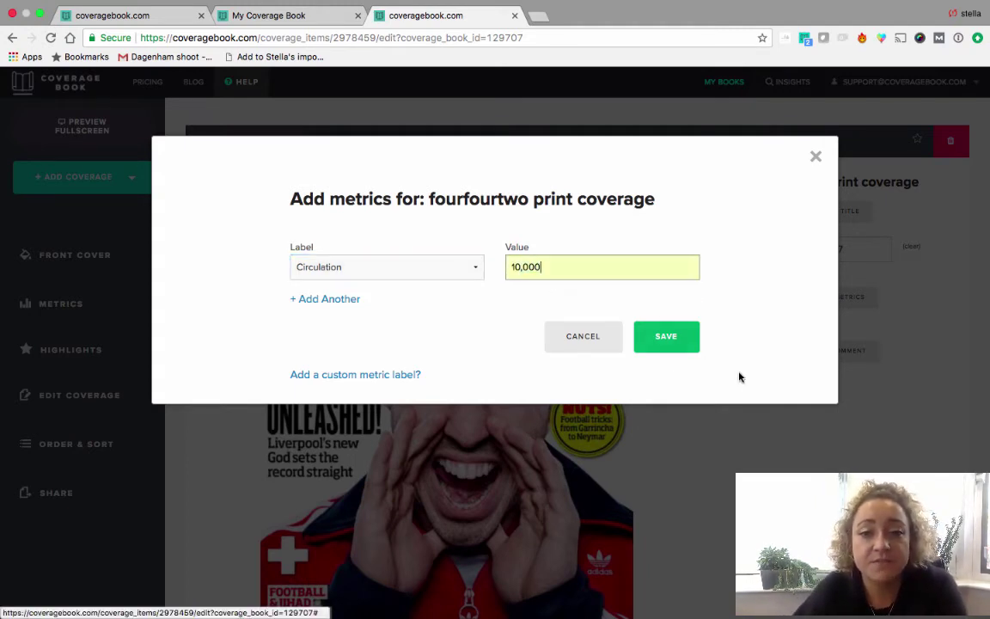
left_click(671, 339)
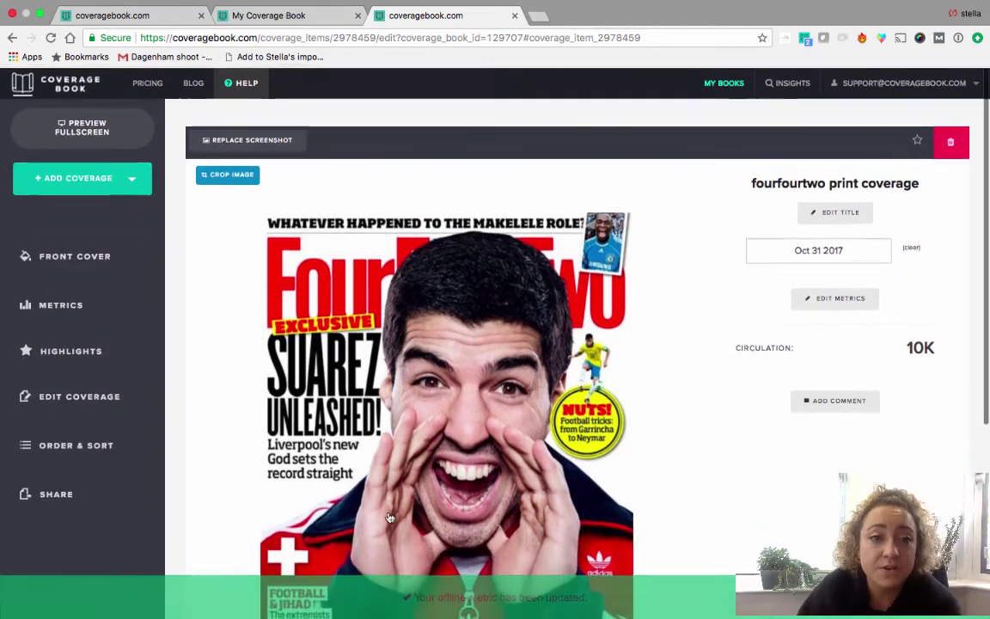
scroll(393, 282, "down", 4)
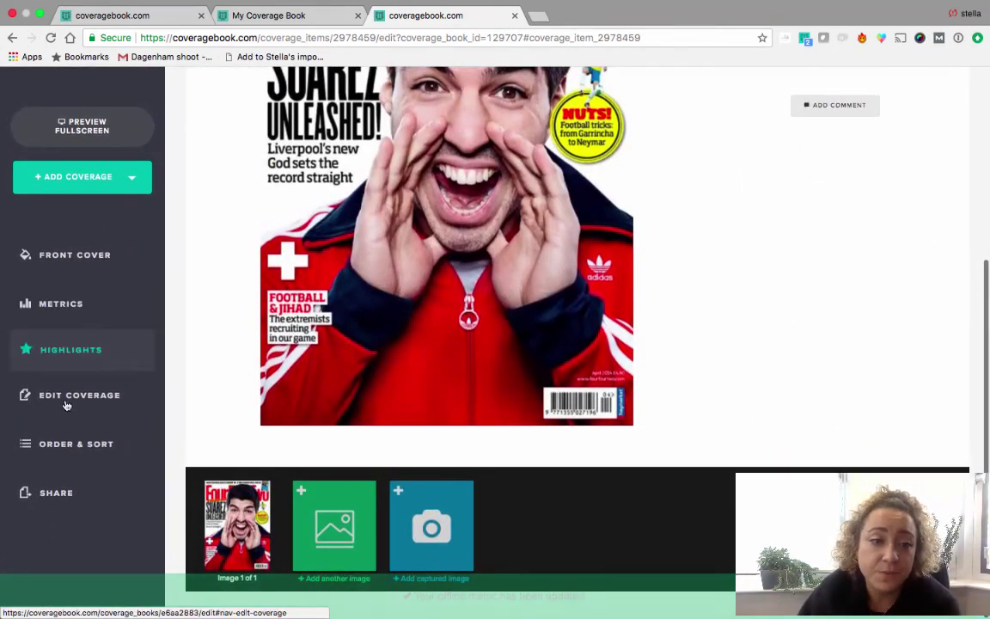
left_click(67, 449)
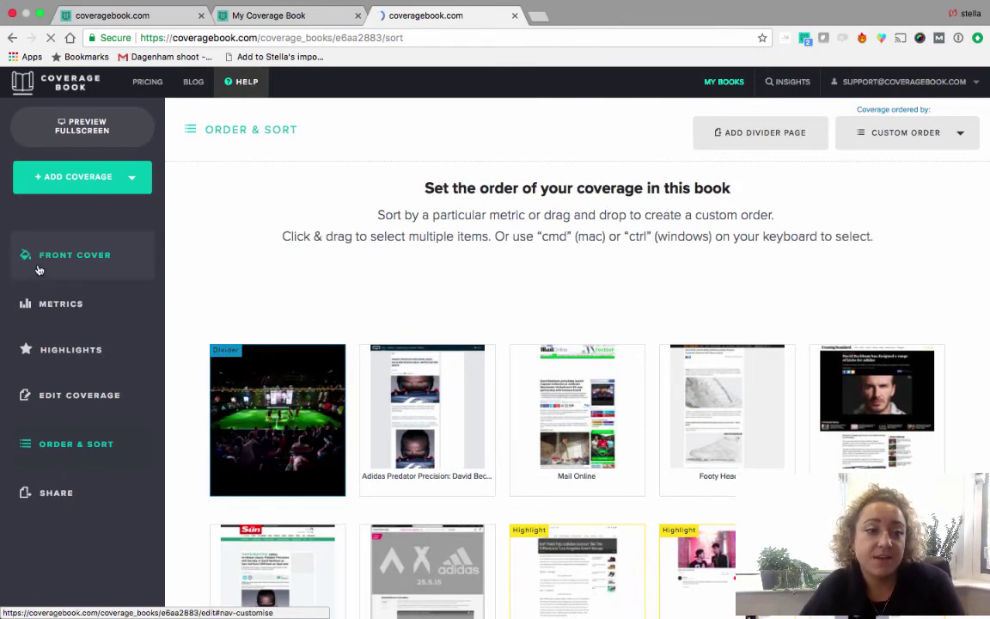
- Add a custom metric with number 10 and label "score" to the book's metrics summary and save it
left_click(84, 394)
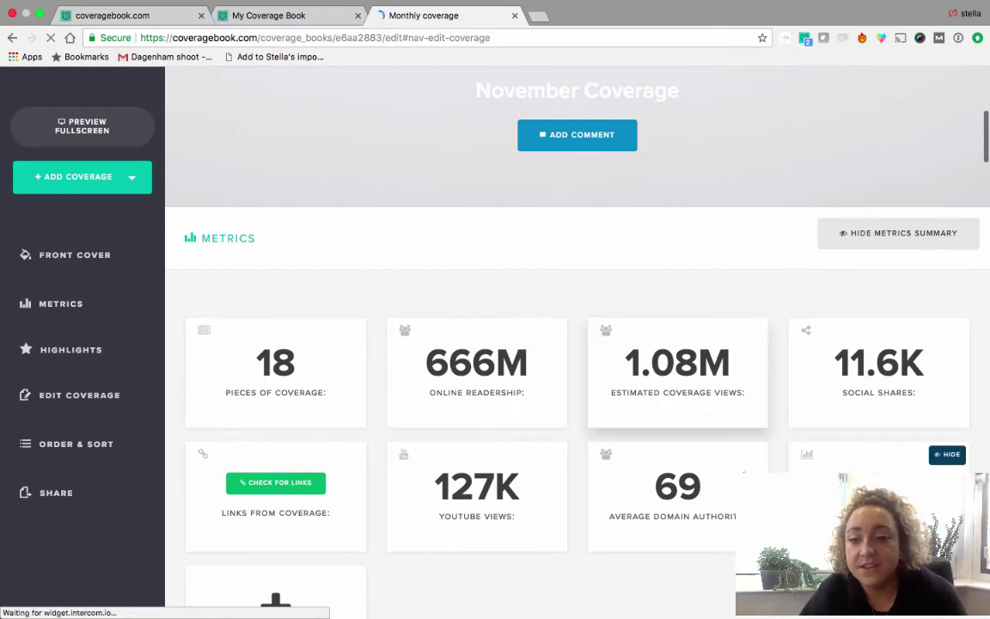
scroll(909, 453, "down", 3)
scroll(908, 453, "down", 1)
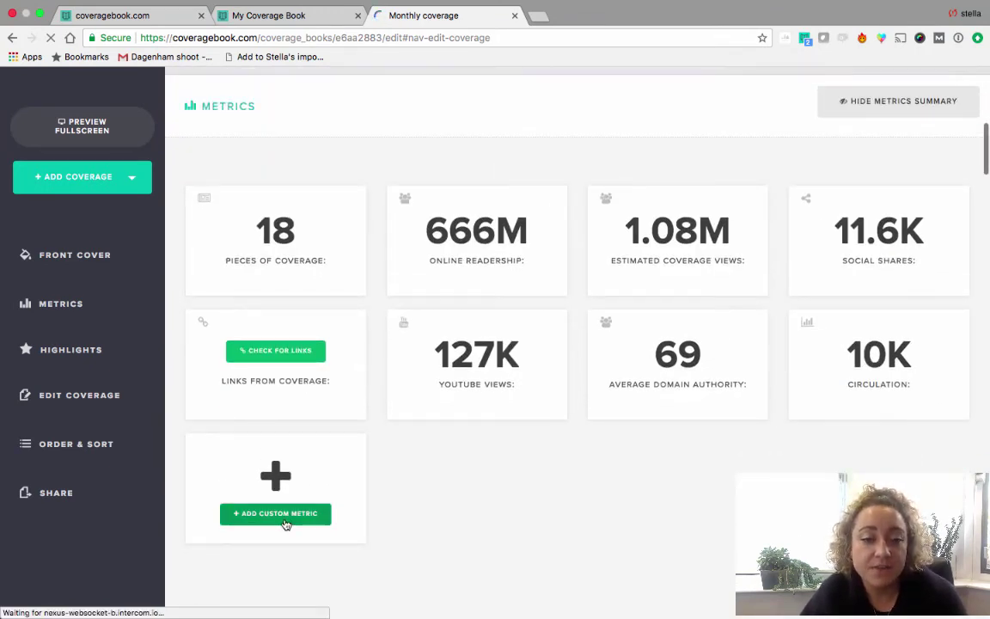
left_click(285, 513)
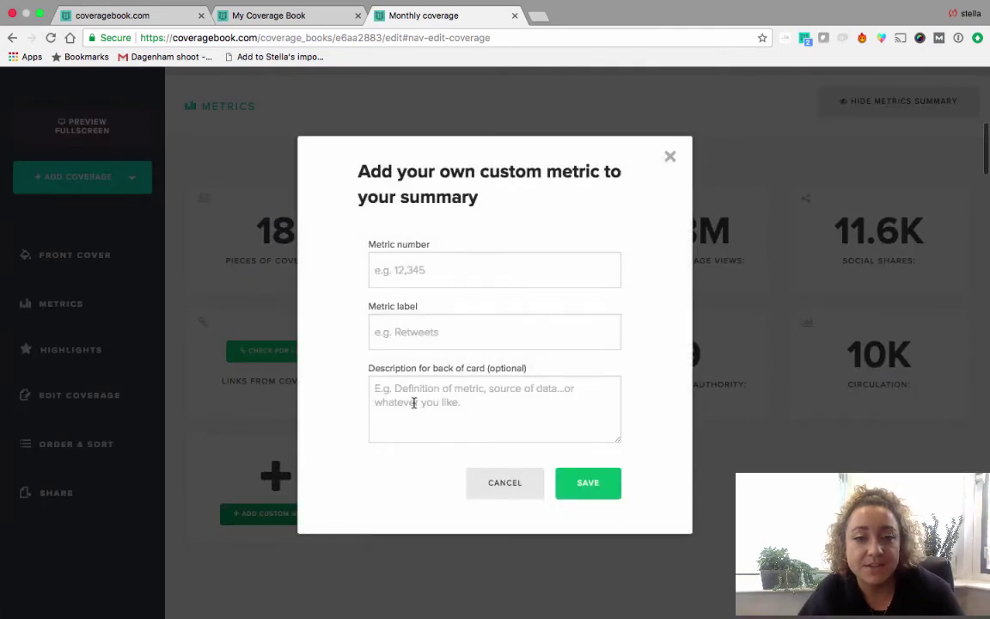
left_click(420, 273)
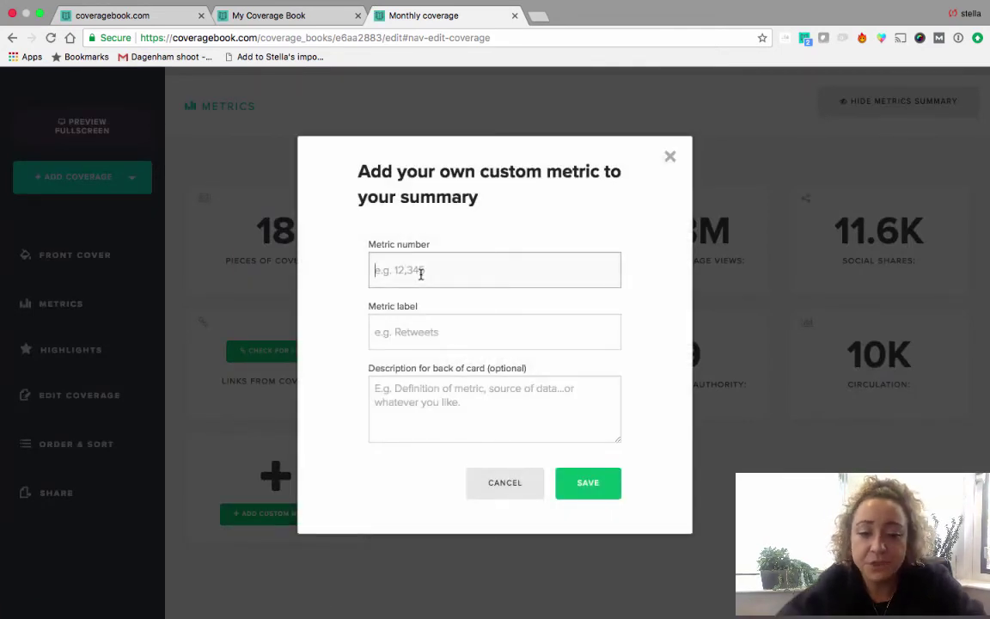
type("10")
left_click(423, 300)
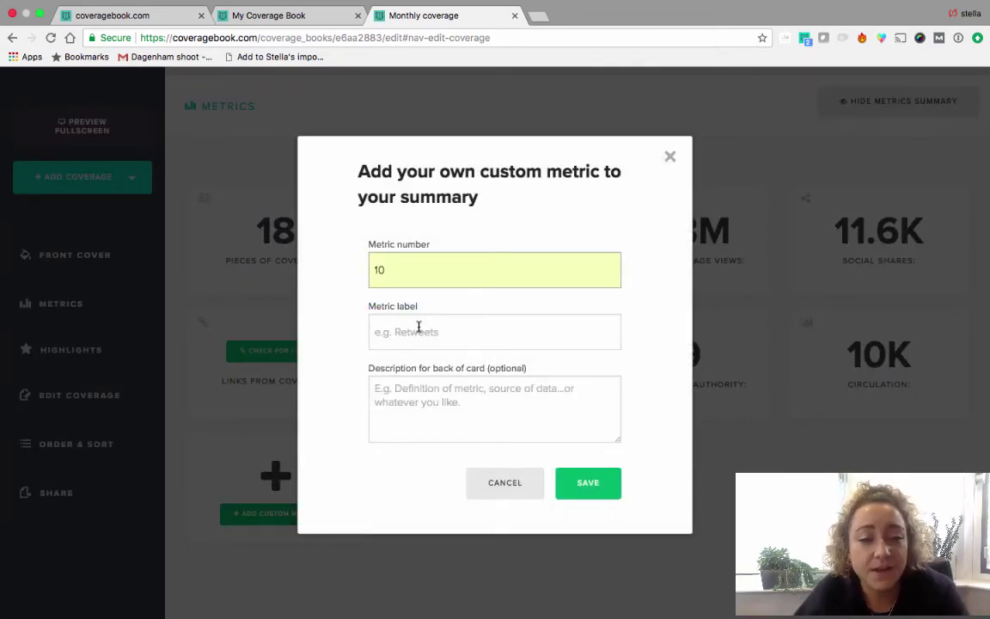
left_click(419, 328)
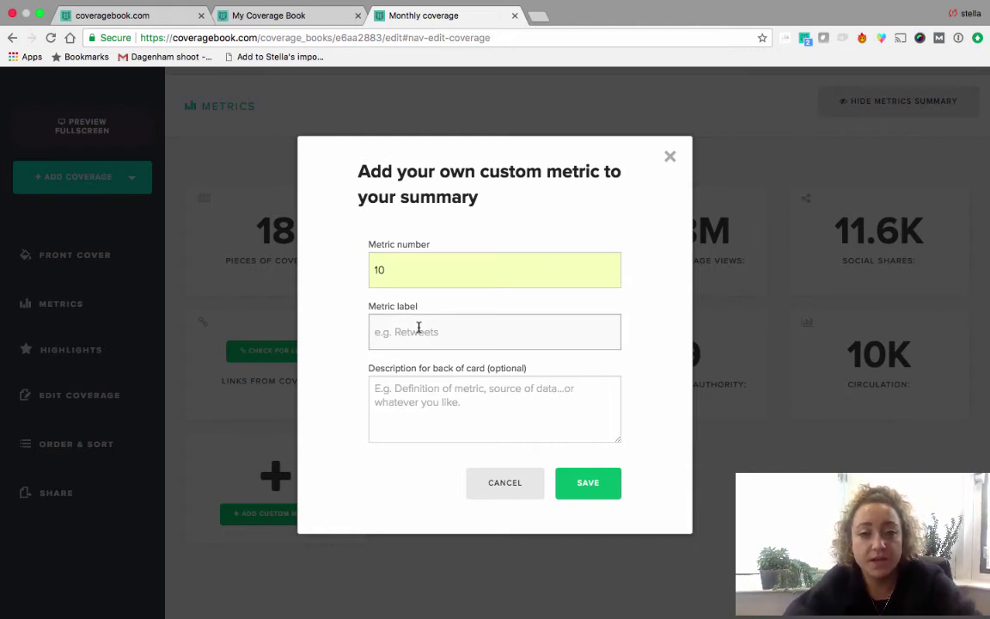
type("score")
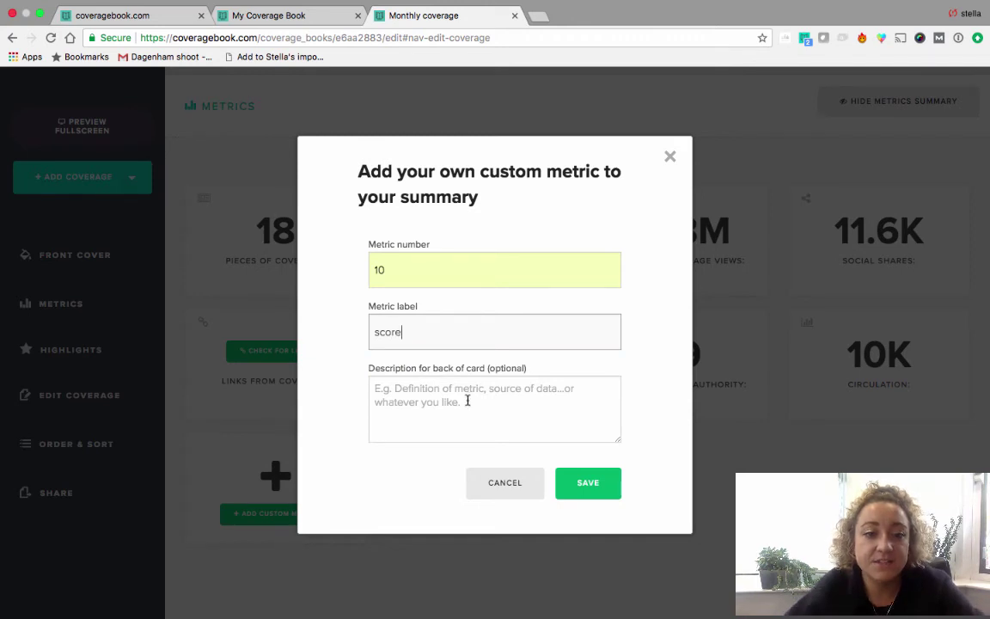
left_click(608, 487)
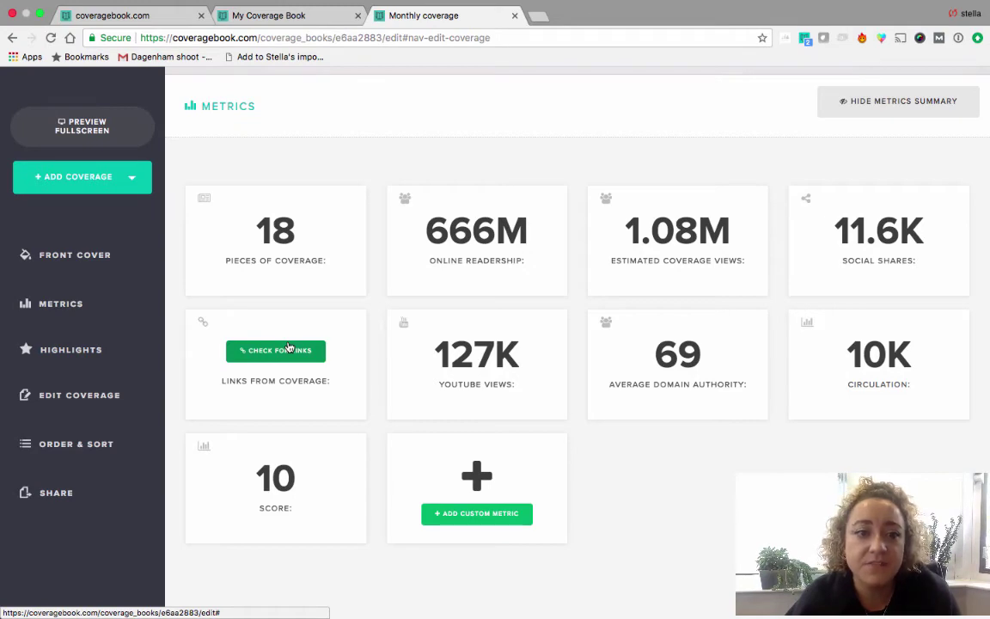
- Check the book's coverage for links back to adidas.com
left_click(288, 347)
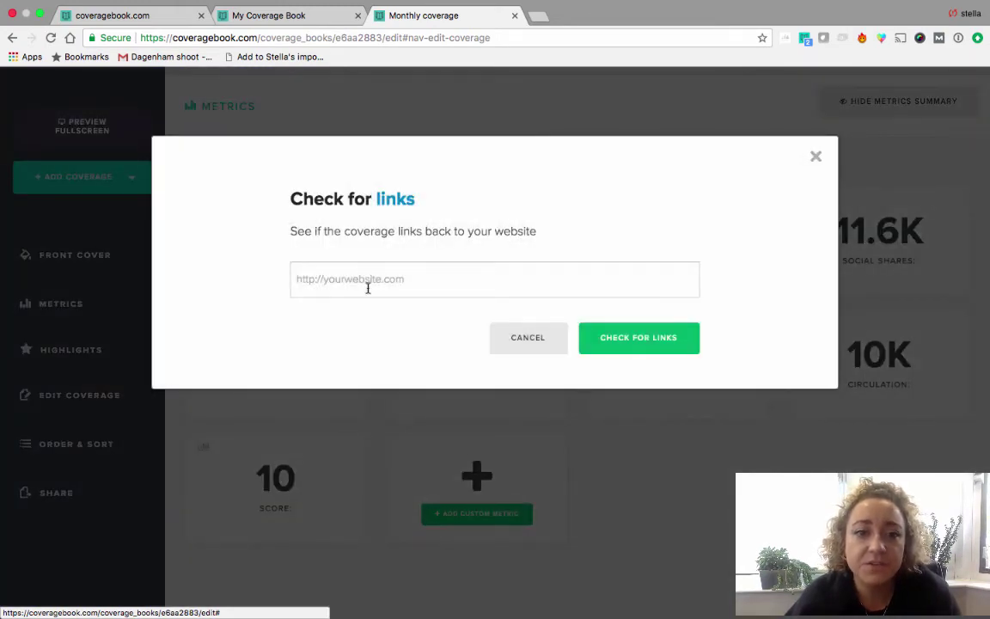
left_click(376, 276)
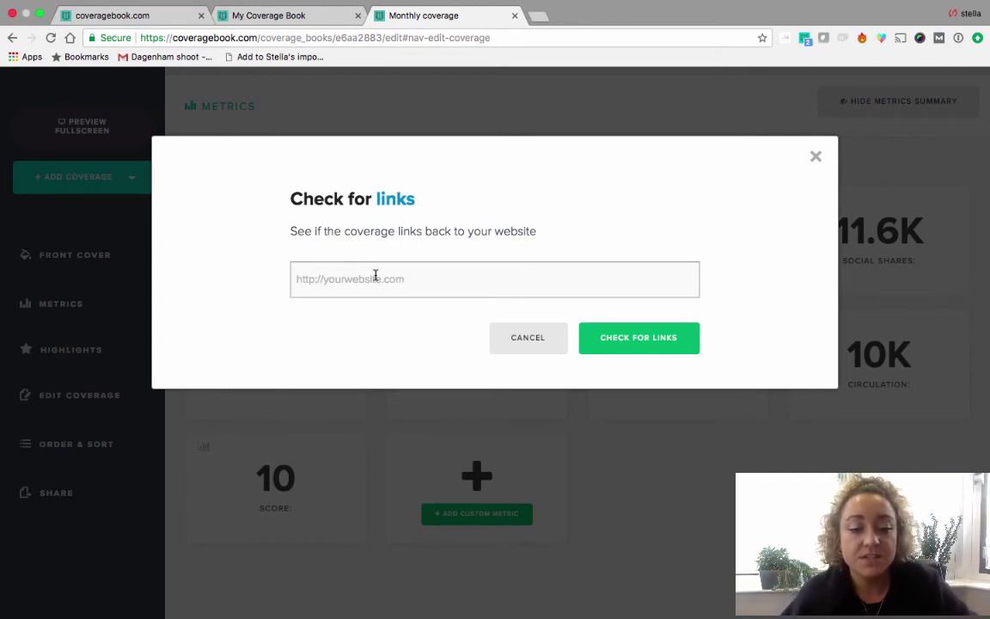
type("adidas.com")
left_click(400, 310)
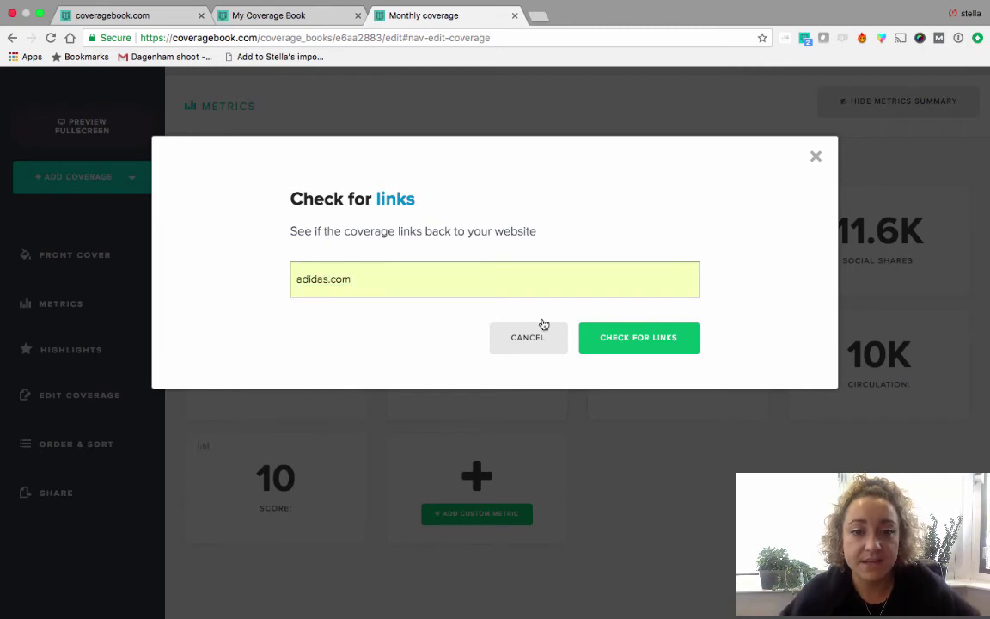
left_click(666, 336)
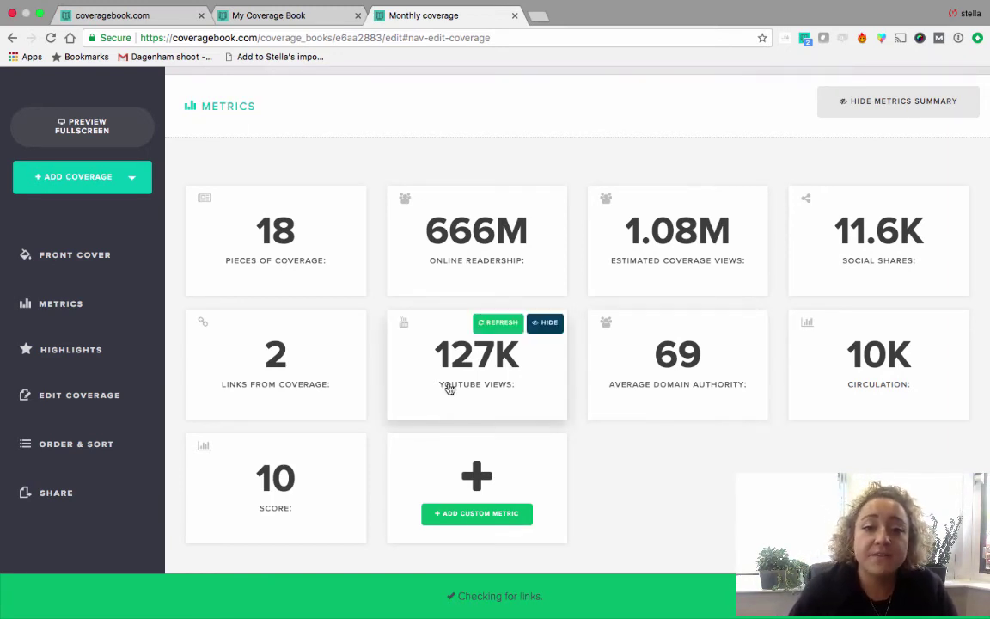
- Leave the book for the Insights view of all coverage and refine the list to the adidas client
scroll(448, 388, "down", 6)
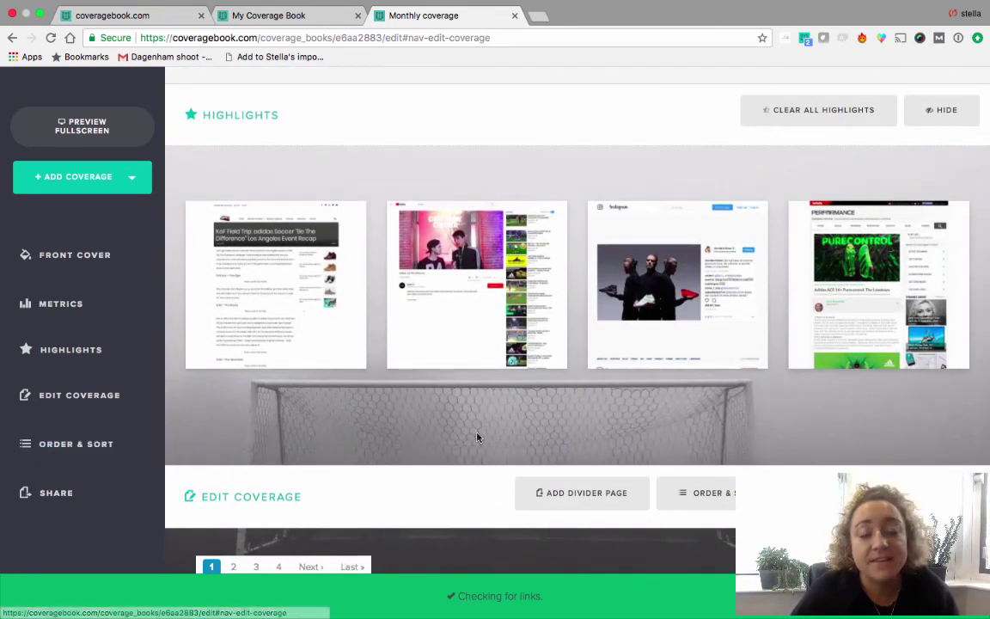
scroll(428, 430, "up", 10)
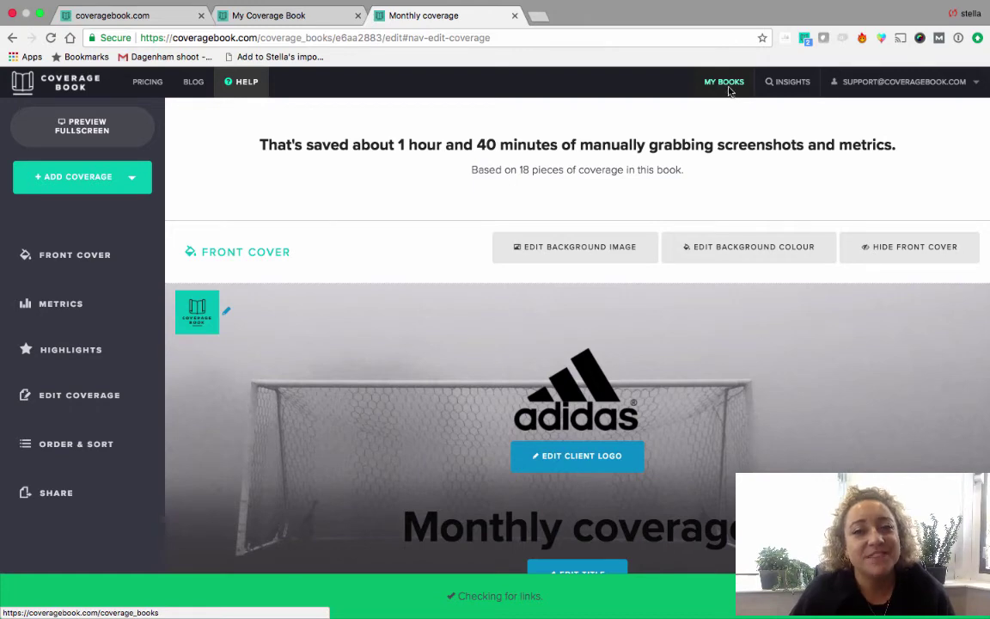
left_click(727, 83)
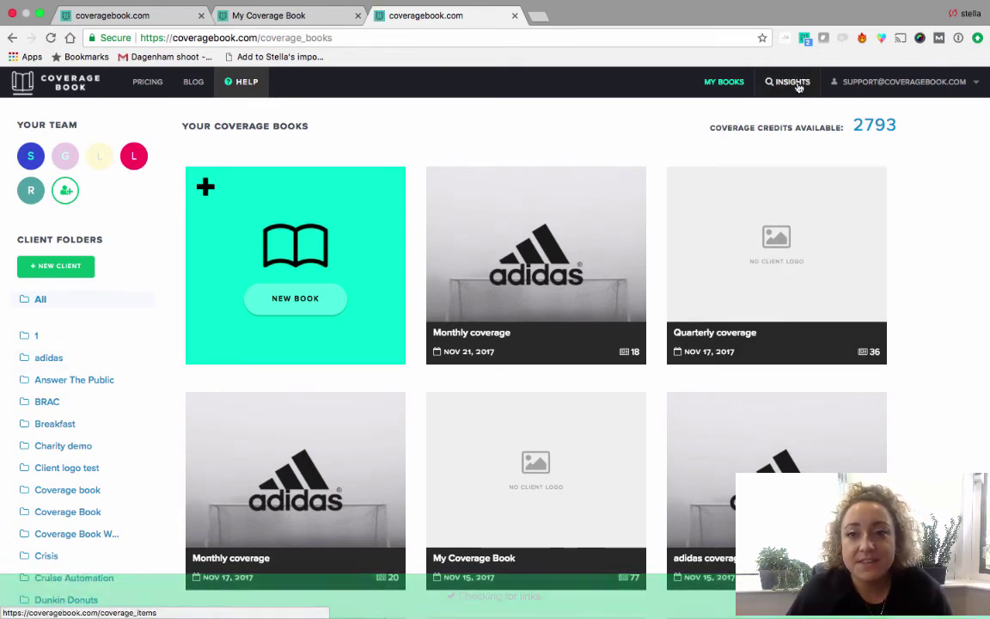
left_click(797, 87)
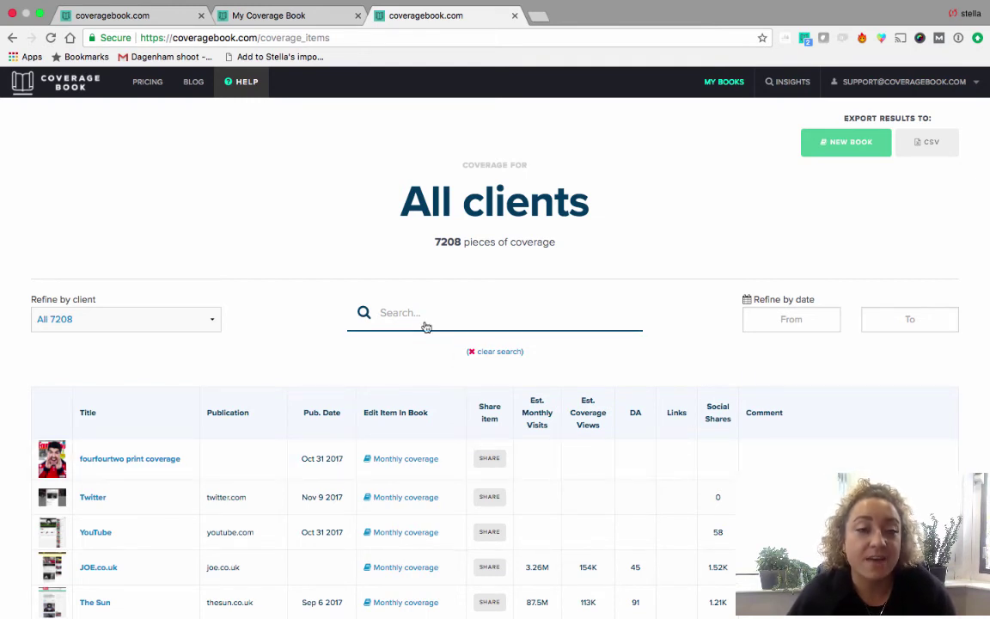
left_click(123, 324)
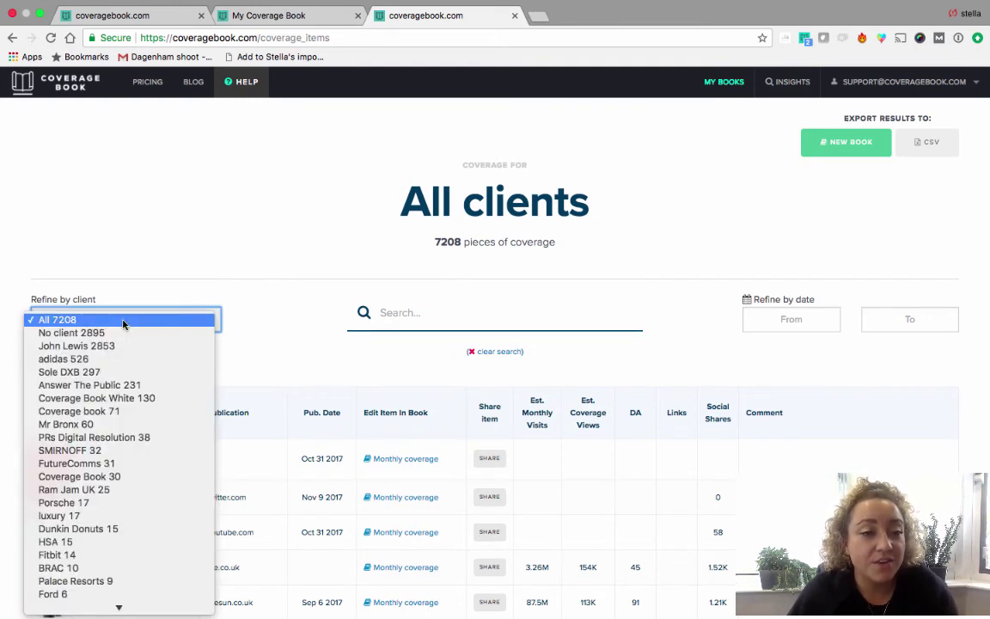
left_click(101, 360)
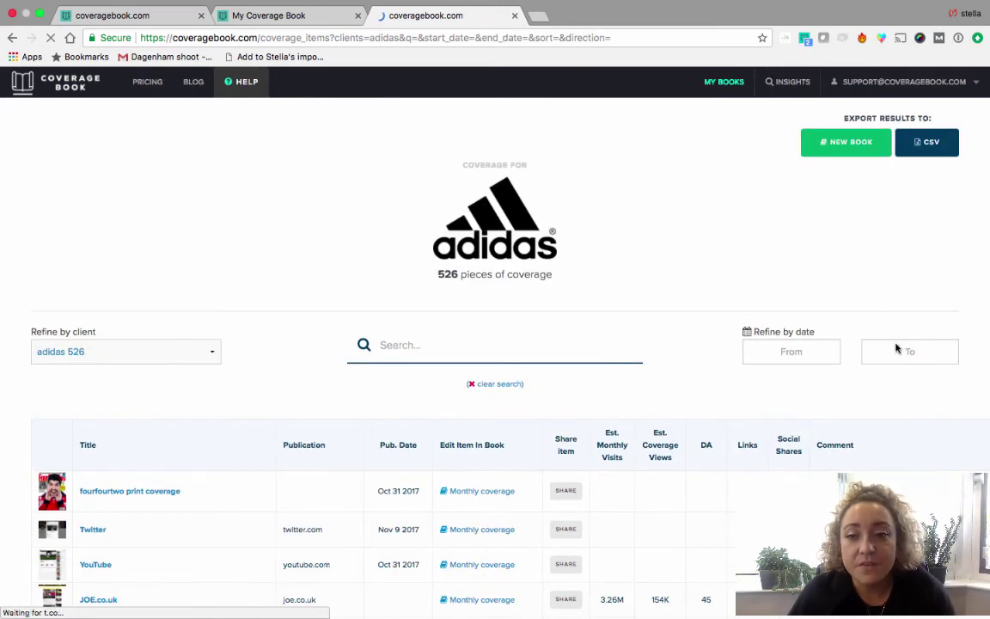
- Refine the adidas coverage by date from September 01 2017 to November 01 2017
left_click(785, 348)
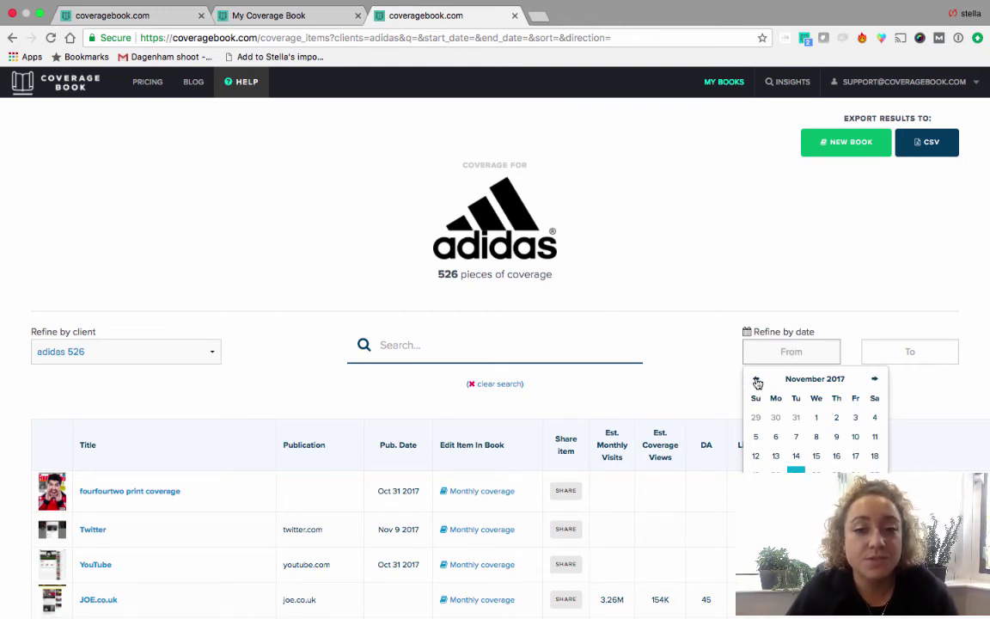
left_click(756, 380)
left_click(756, 380)
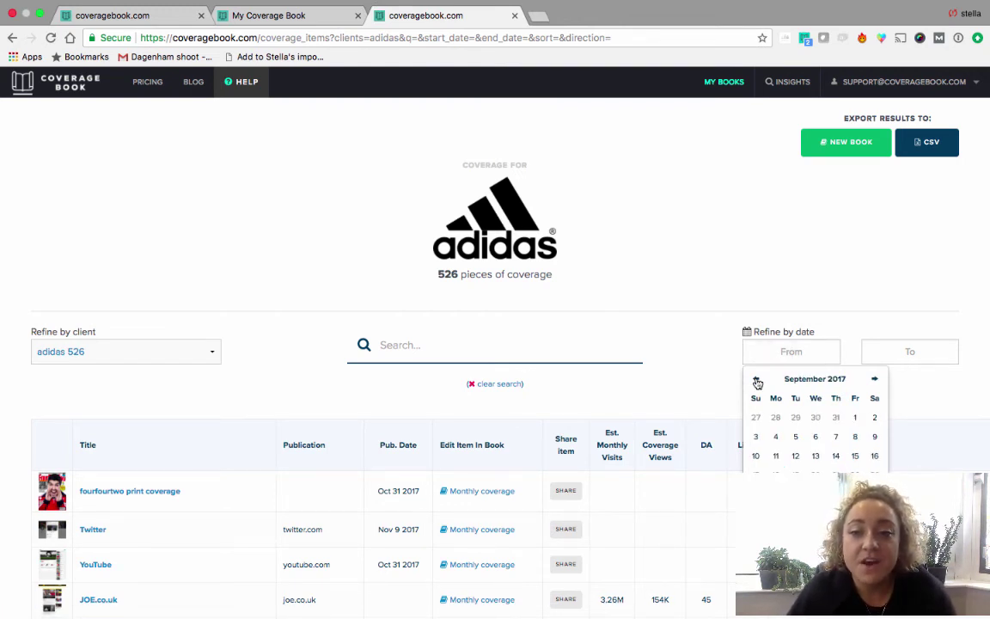
left_click(855, 416)
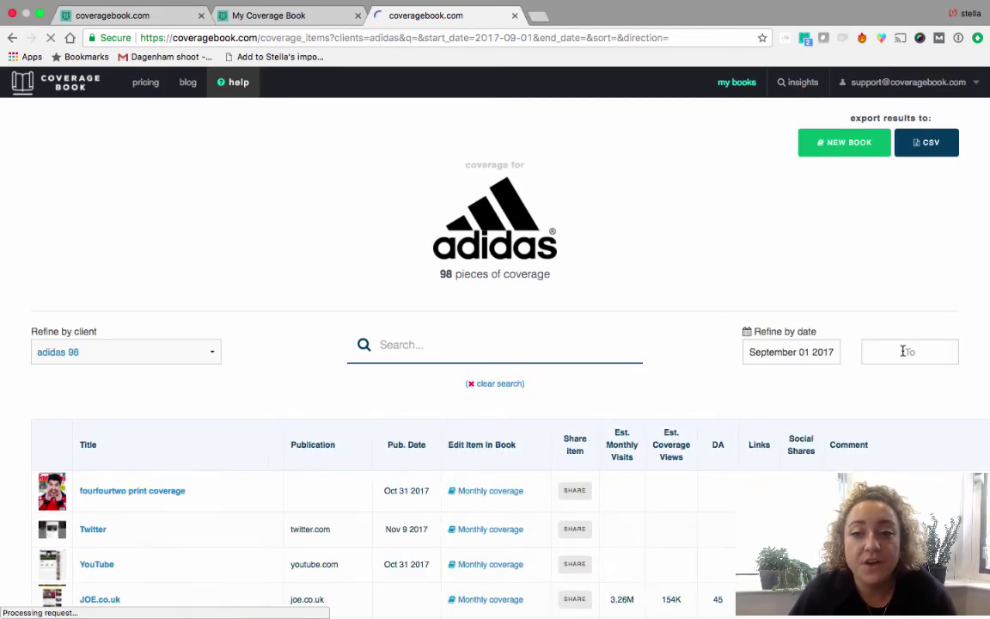
left_click(902, 350)
left_click(893, 418)
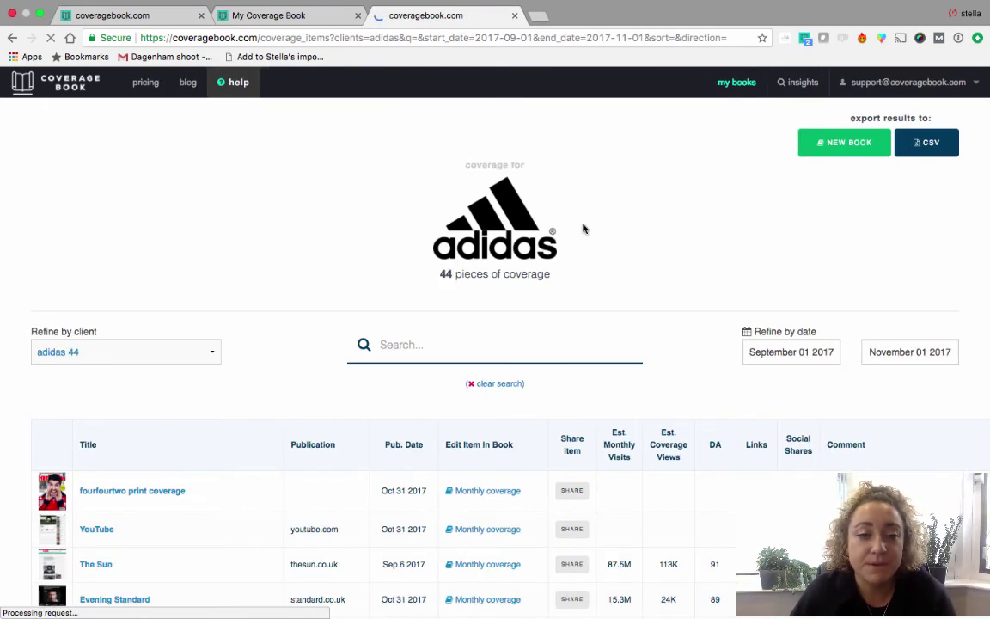
- Export the filtered adidas coverage to a new book and review its front cover, metrics, highlights and coverage pages
scroll(455, 322, "down", 3)
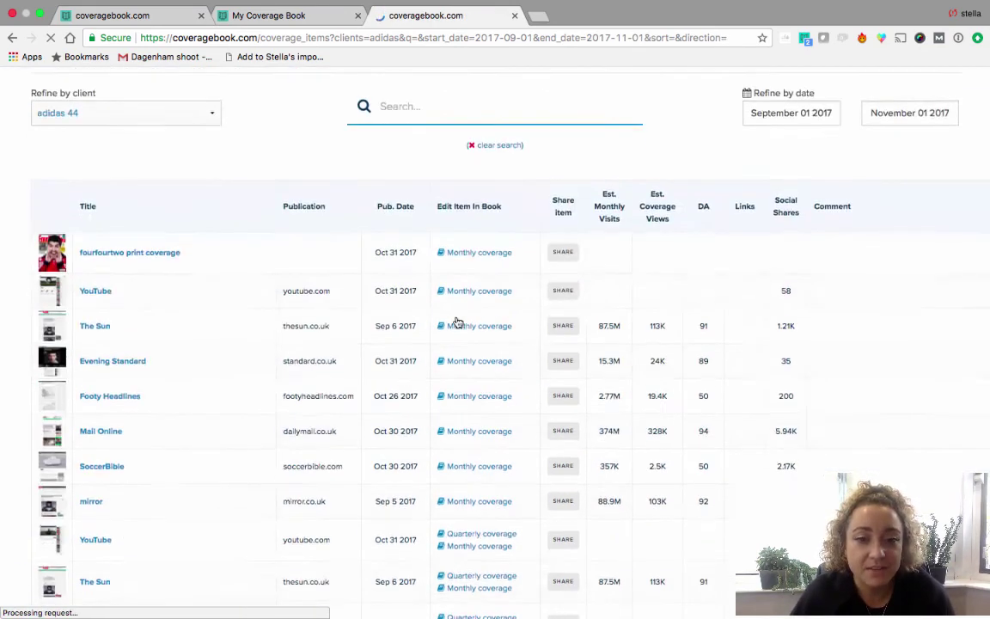
scroll(457, 322, "down", 10)
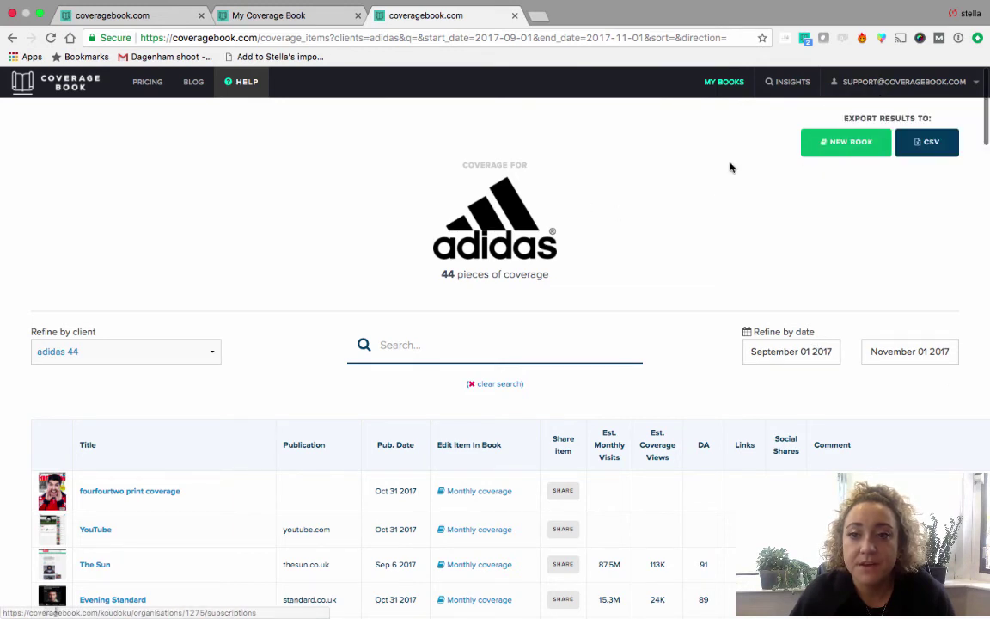
left_click(827, 148)
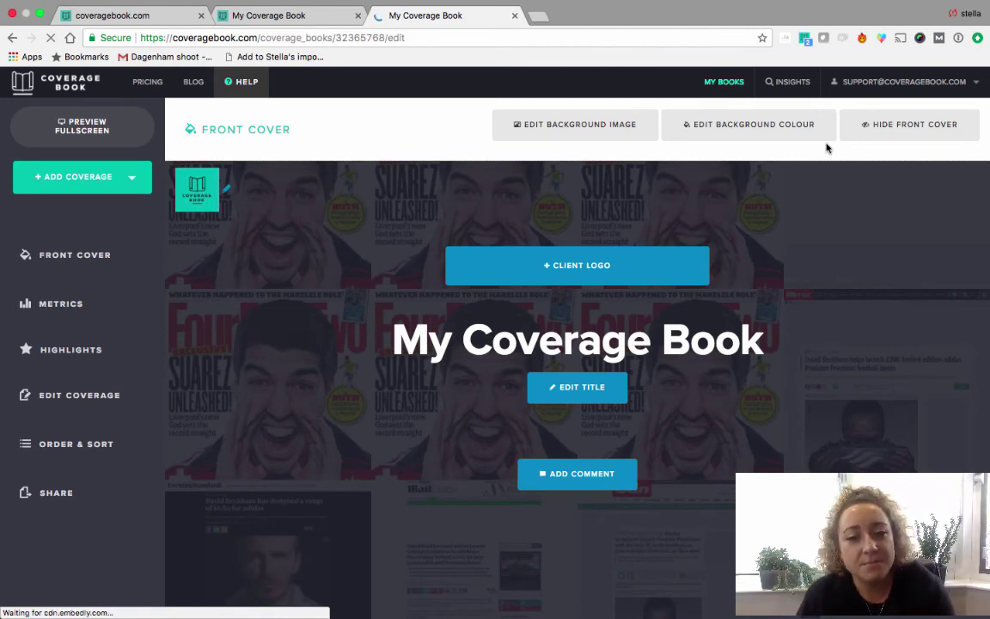
scroll(826, 148, "down", 10)
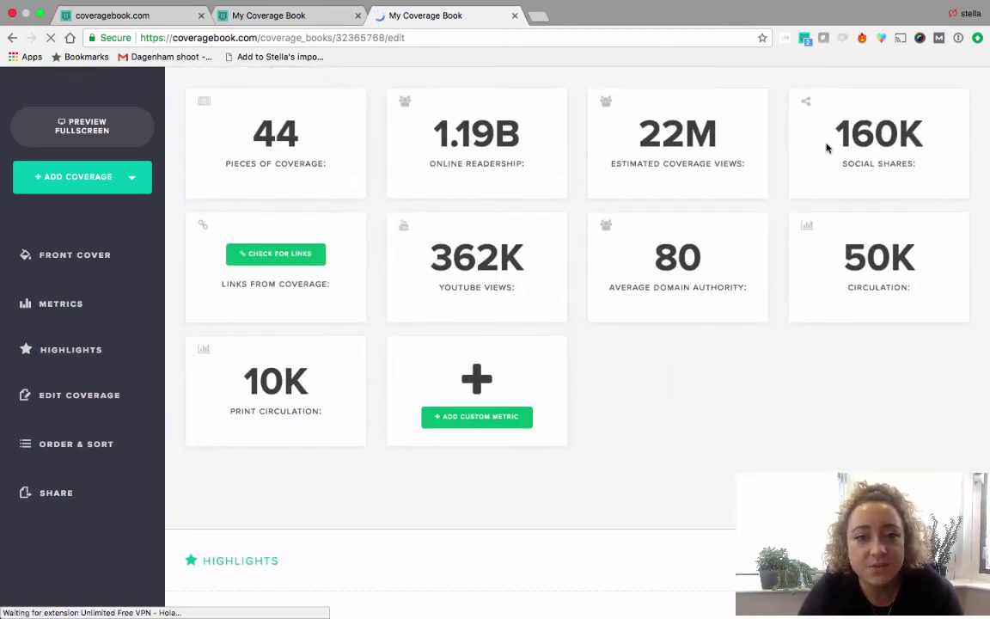
scroll(827, 148, "up", 2)
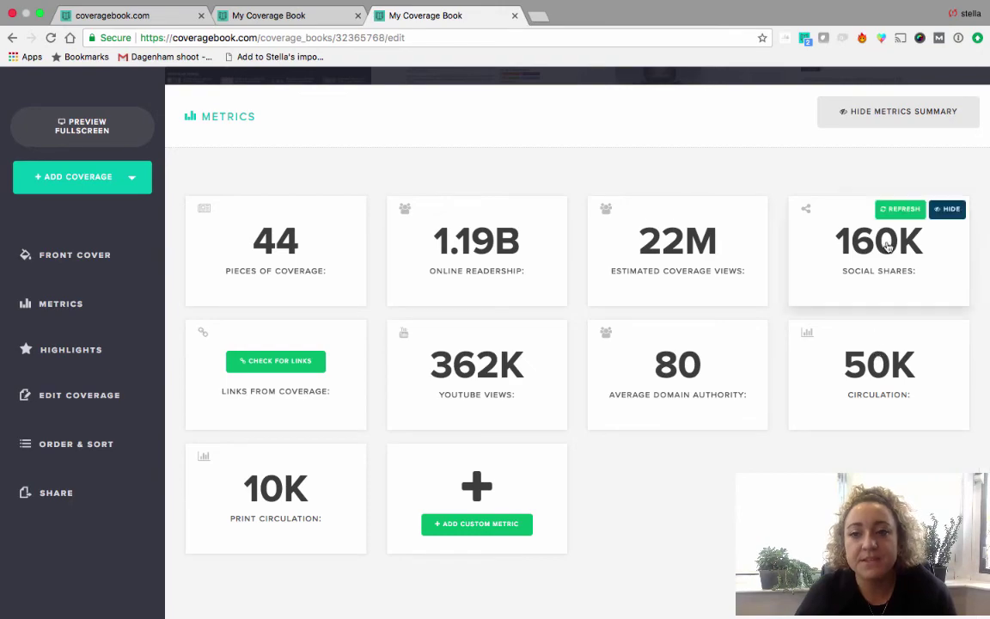
scroll(590, 508, "down", 3)
scroll(589, 509, "down", 15)
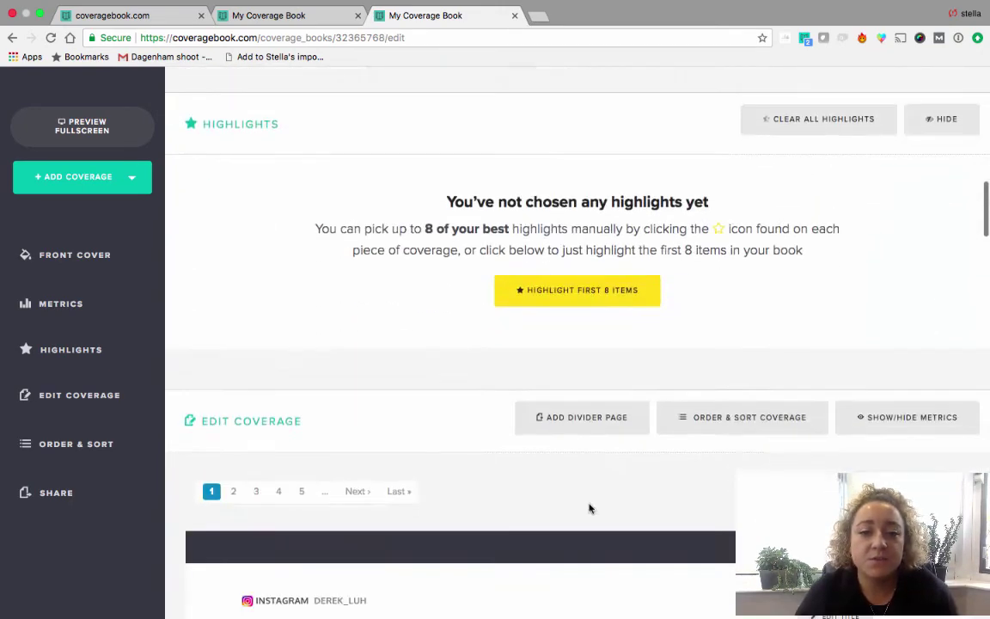
scroll(590, 509, "down", 12)
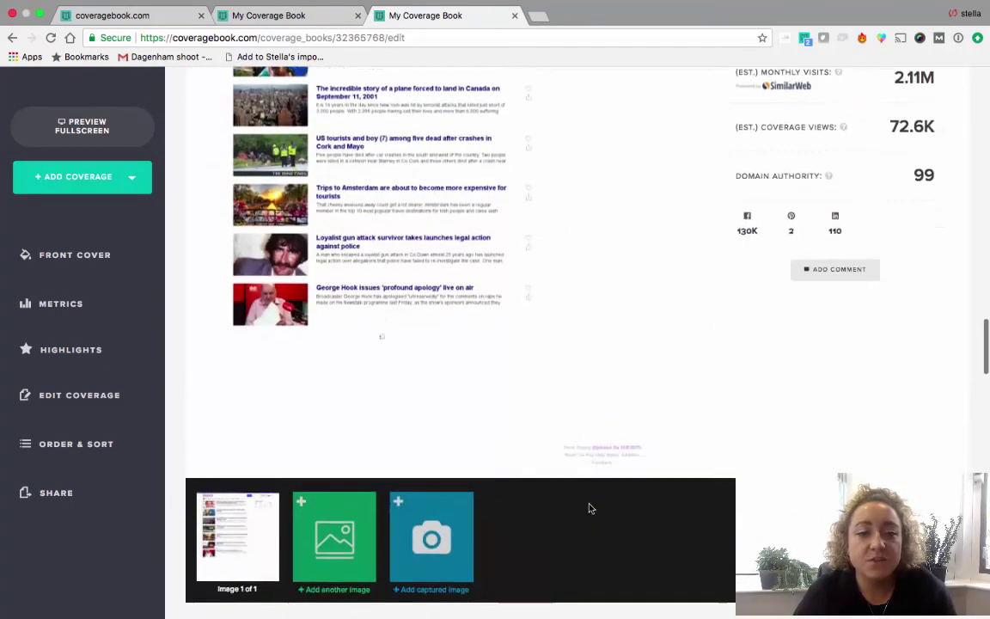
scroll(589, 509, "up", 20)
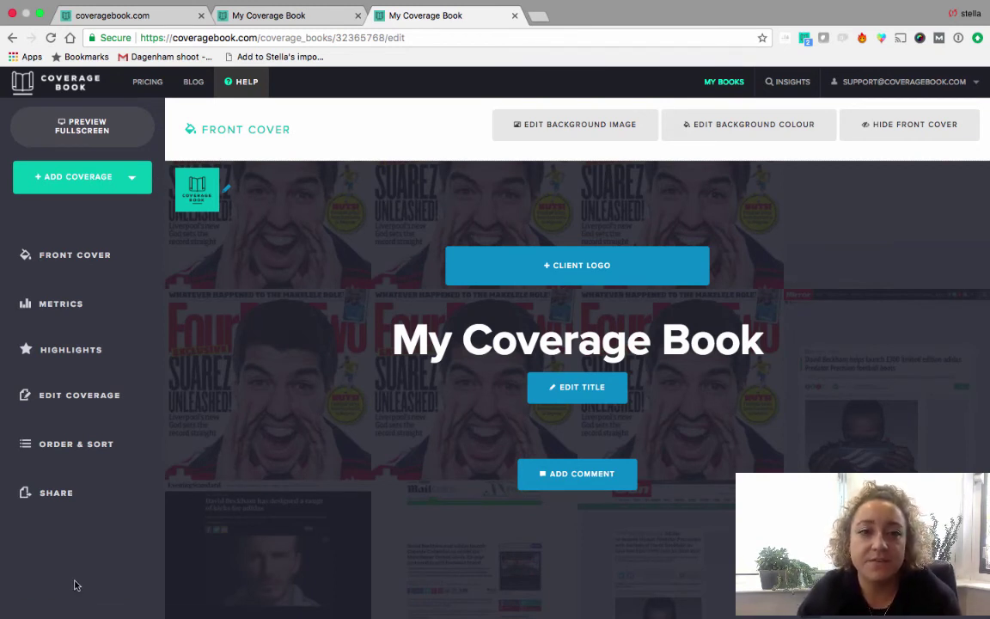
- Return to Insights for all clients, search for "huffington post" coverage and look through the matching items
left_click(789, 83)
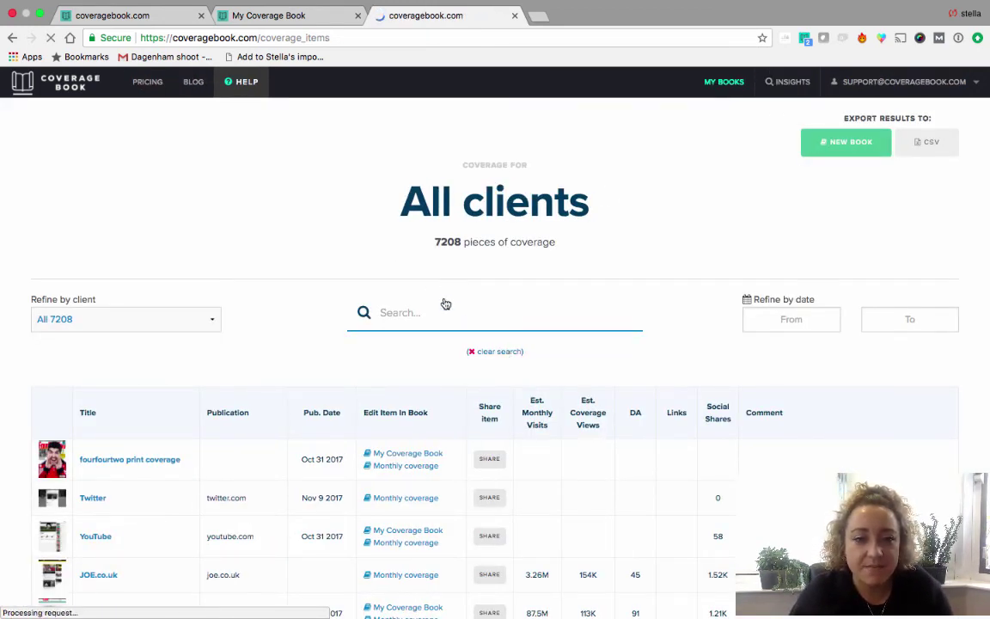
left_click(411, 311)
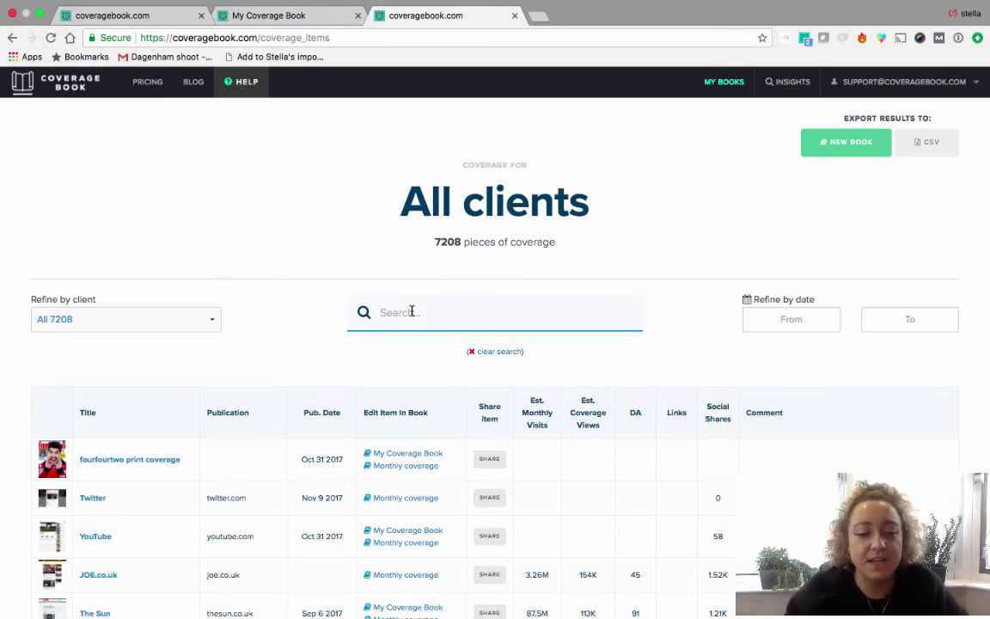
type("huff")
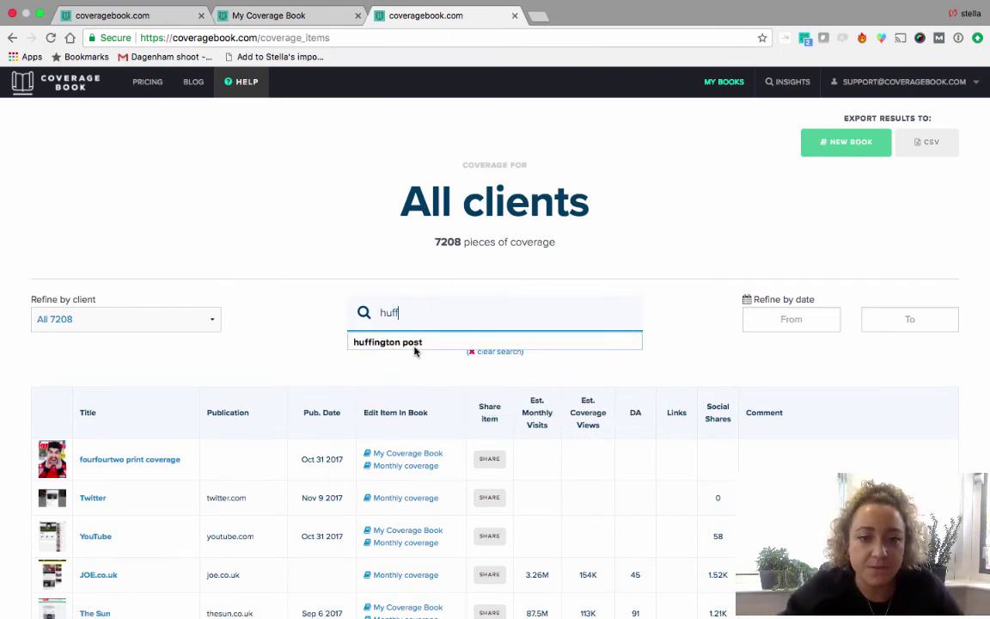
left_click(413, 345)
key("Return")
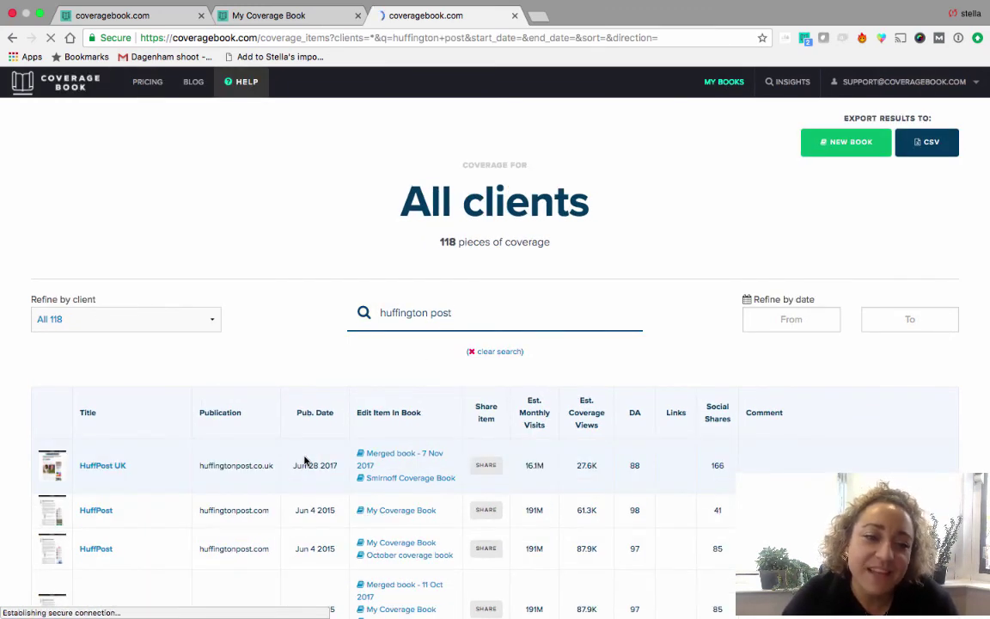
scroll(304, 461, "down", 5)
scroll(304, 461, "down", 6)
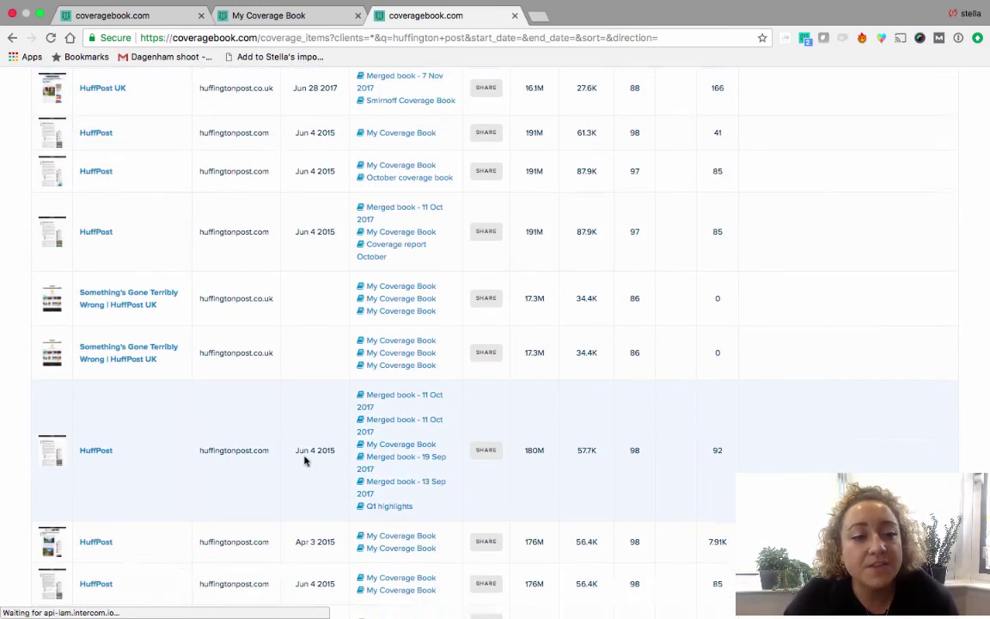
- Examine the "huffington post" results for all clients, checking their publication dates, the books containing them and their metrics
scroll(305, 460, "down", 3)
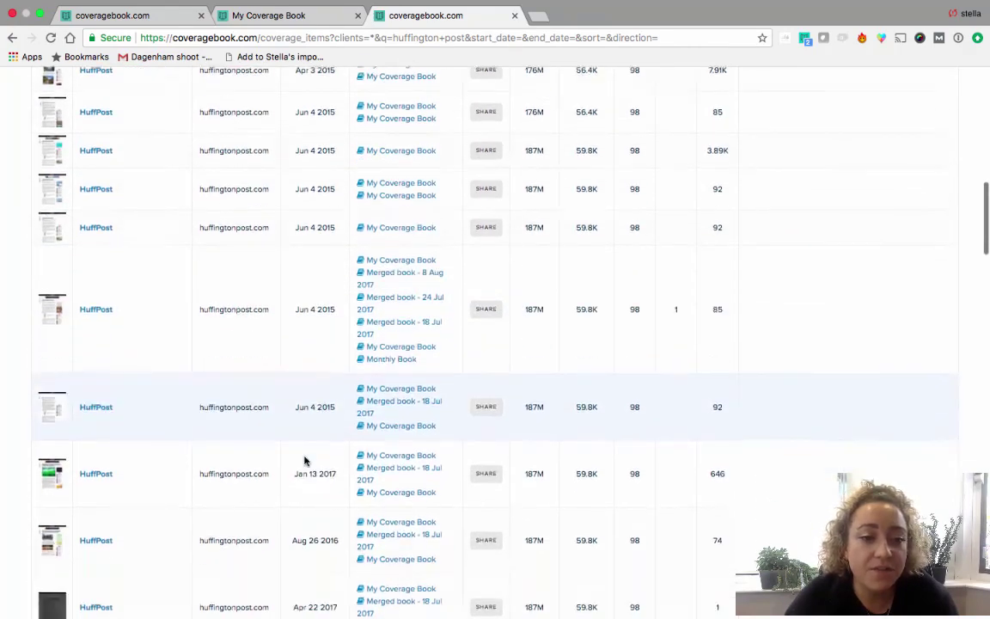
scroll(305, 460, "up", 4)
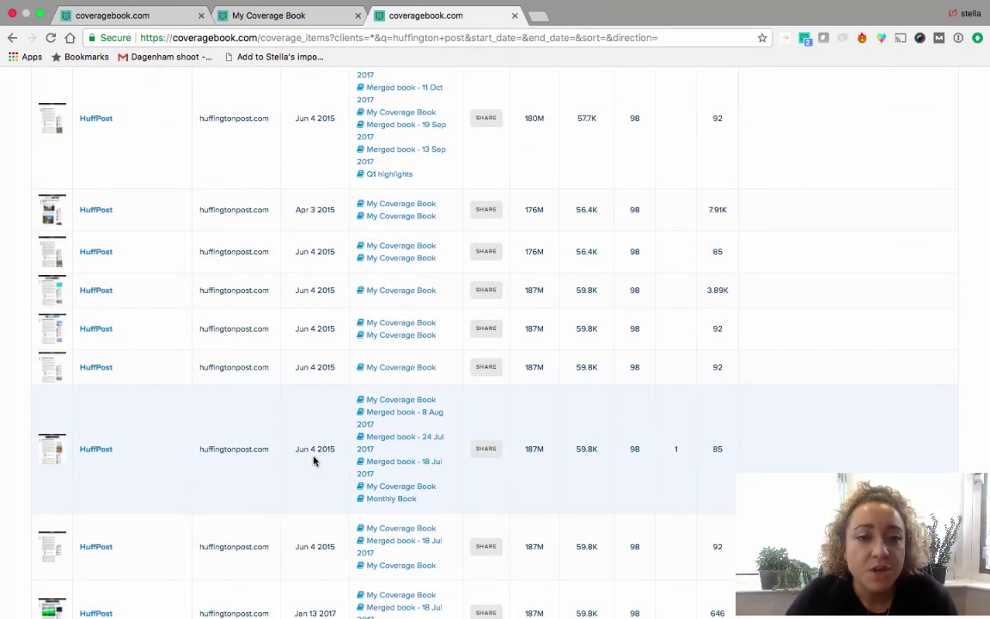
scroll(351, 486, "up", 15)
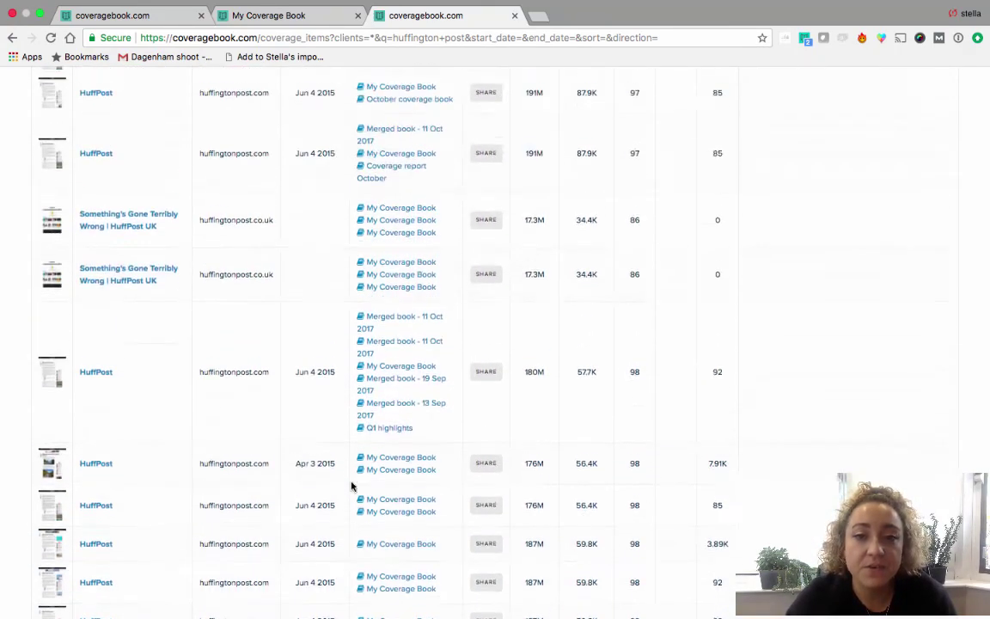
scroll(351, 487, "up", 2)
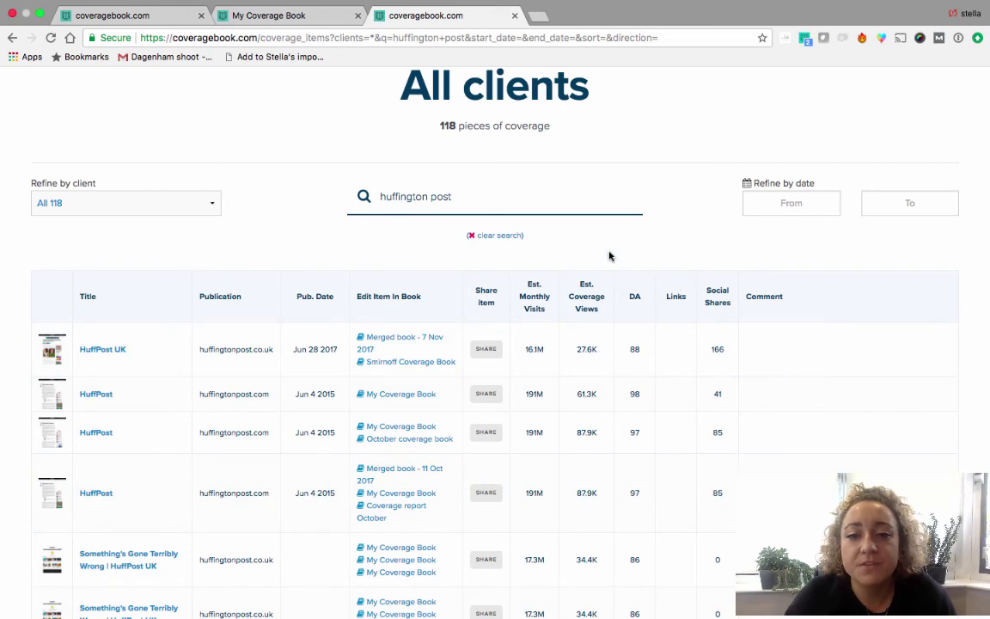
scroll(613, 472, "down", 1)
scroll(613, 473, "down", 2)
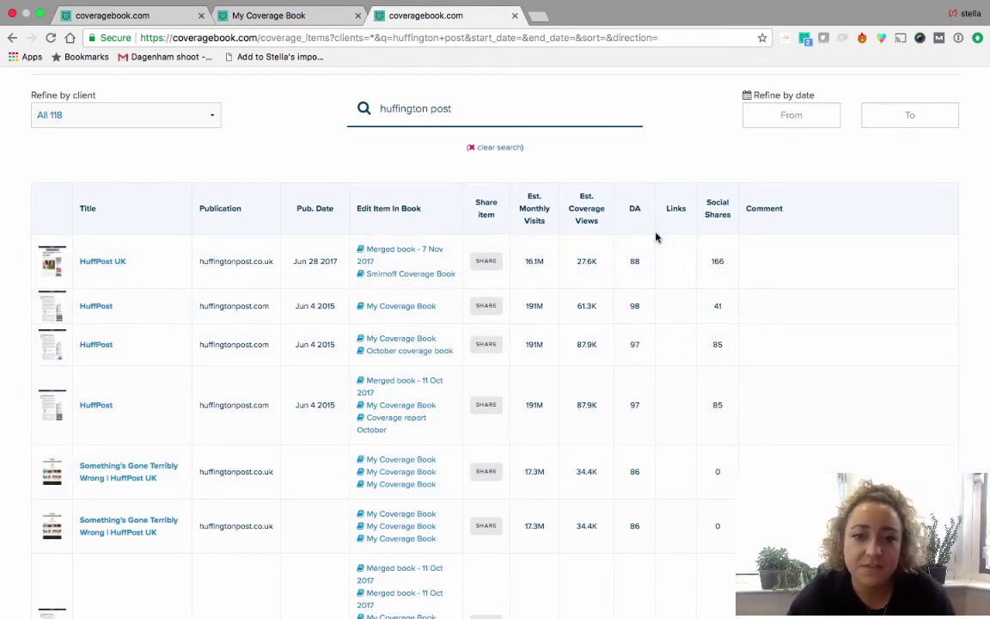
scroll(656, 236, "up", 5)
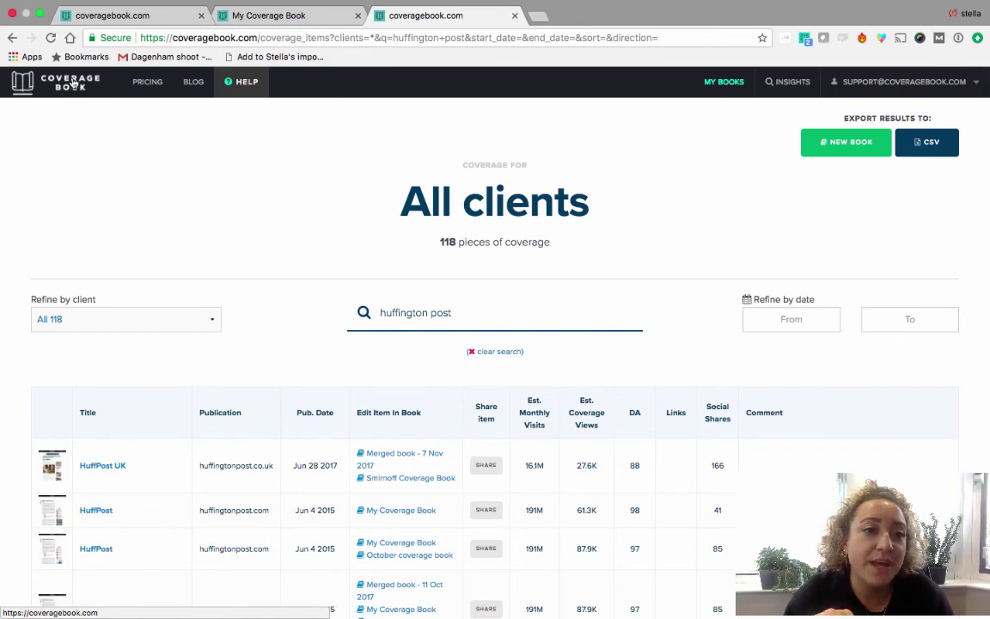
- Leave Insights for the CoverageBook homepage and look through its client logos, product overview, Skateistan example report and customer testimonials
left_click(73, 83)
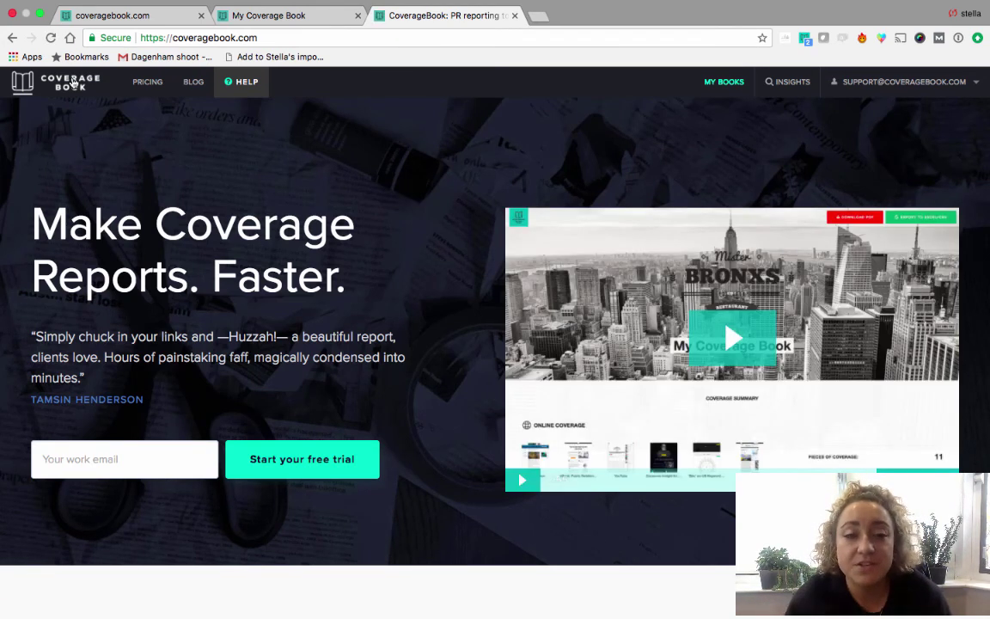
scroll(73, 82, "down", 5)
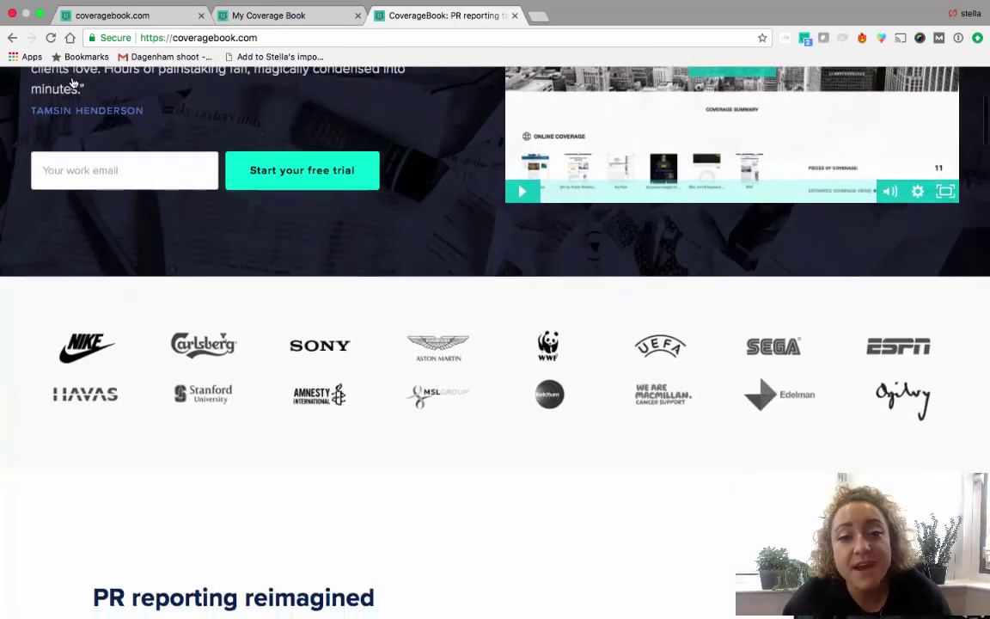
scroll(73, 83, "down", 1)
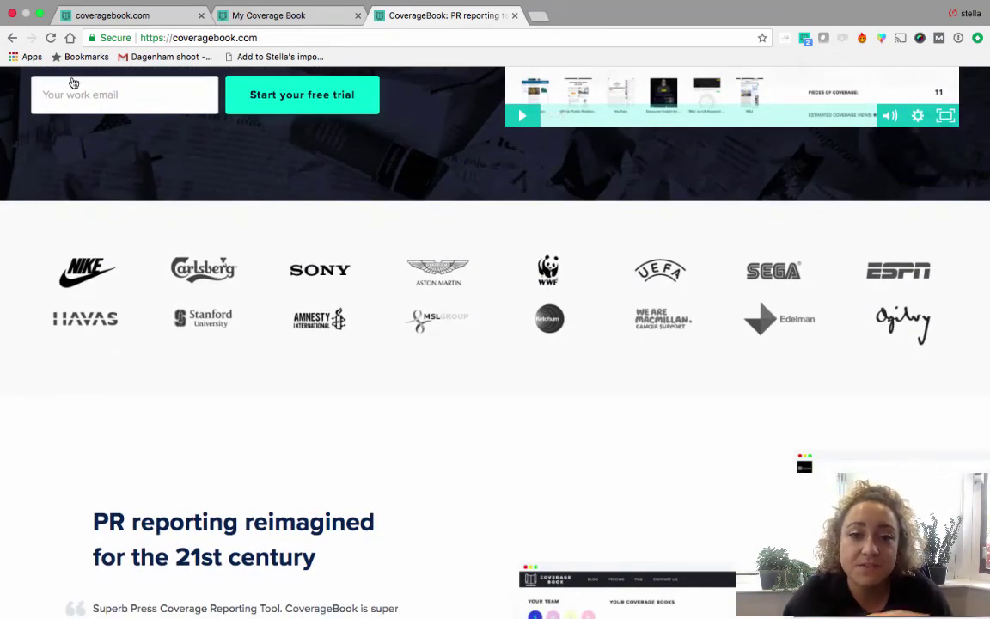
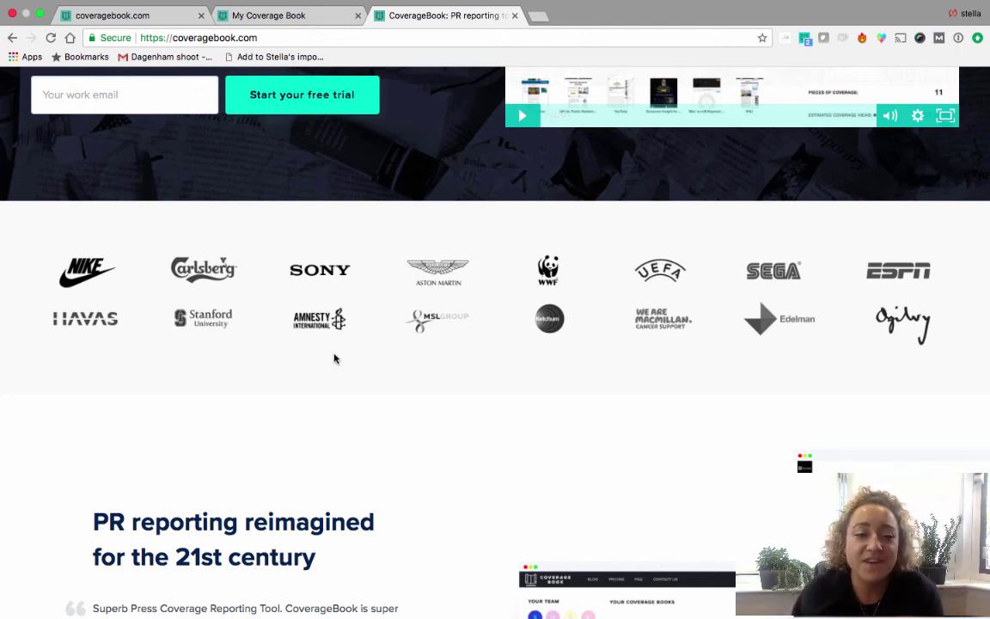
scroll(340, 359, "down", 3)
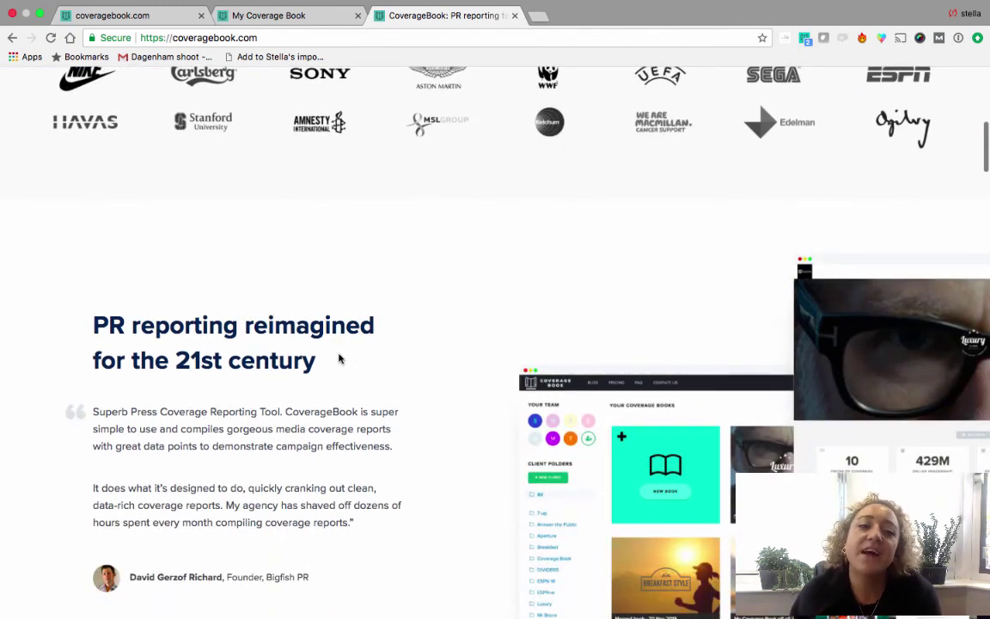
scroll(339, 359, "down", 2)
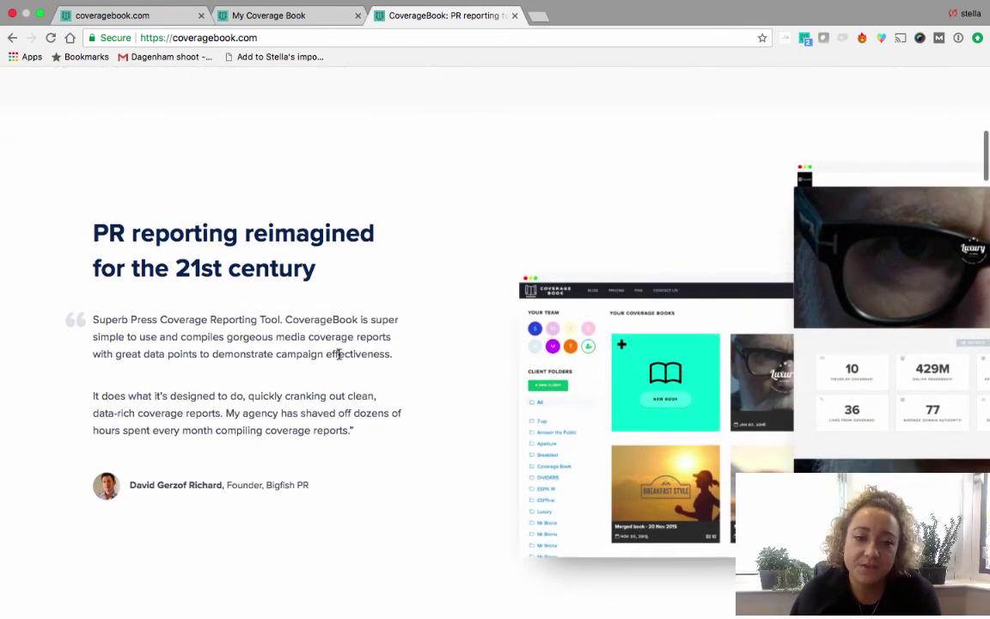
scroll(339, 354, "up", 1)
scroll(340, 354, "up", 1)
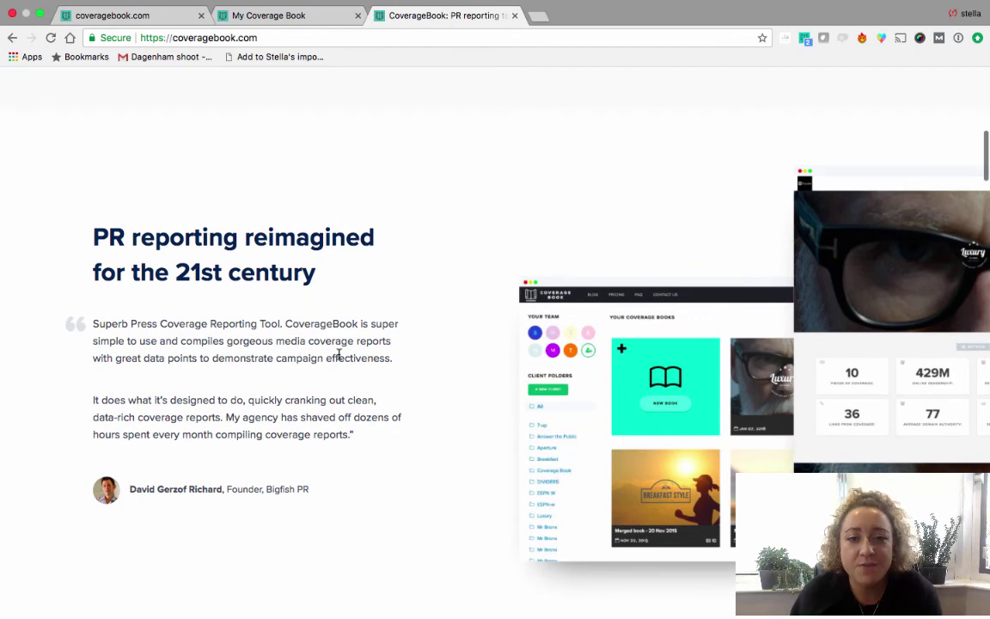
scroll(340, 354, "down", 1)
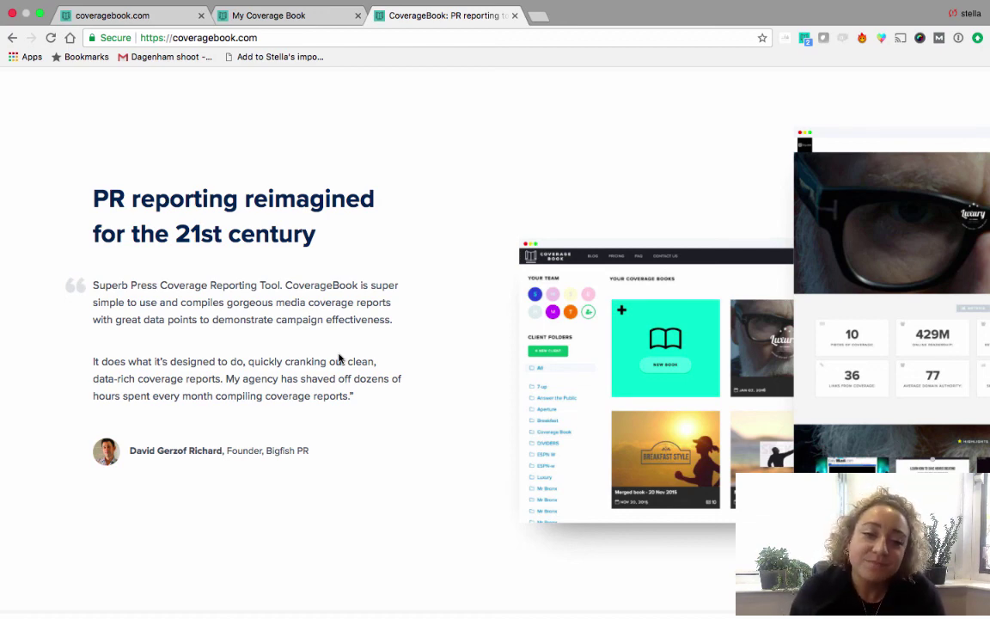
scroll(340, 359, "down", 10)
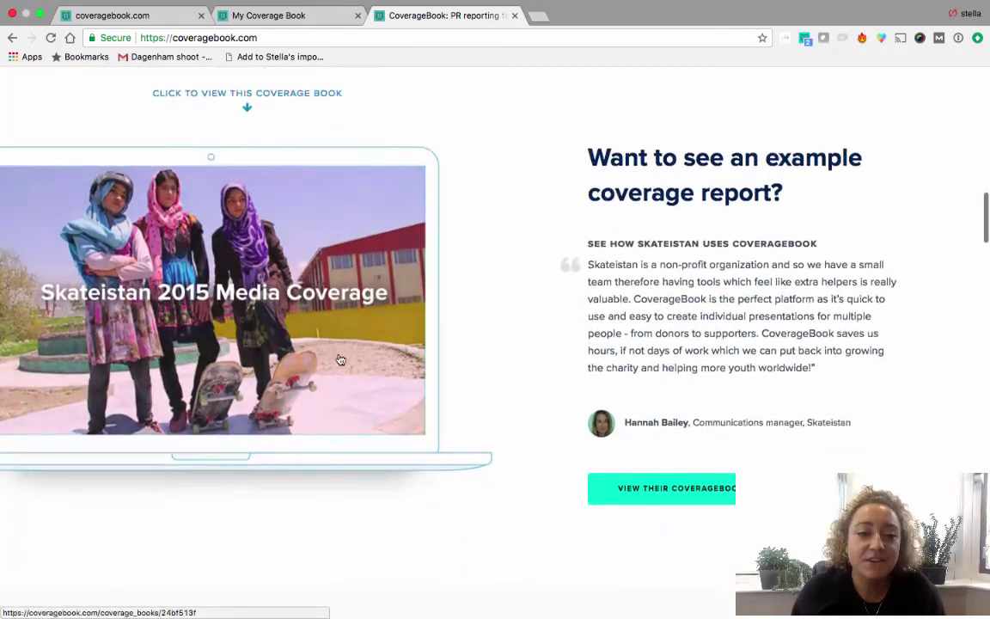
scroll(340, 358, "down", 15)
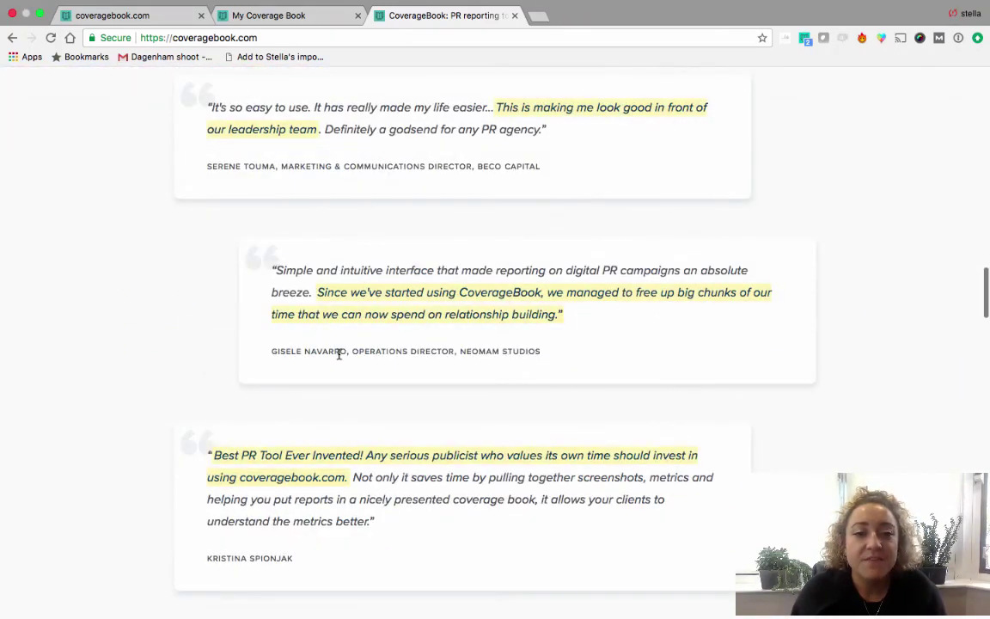